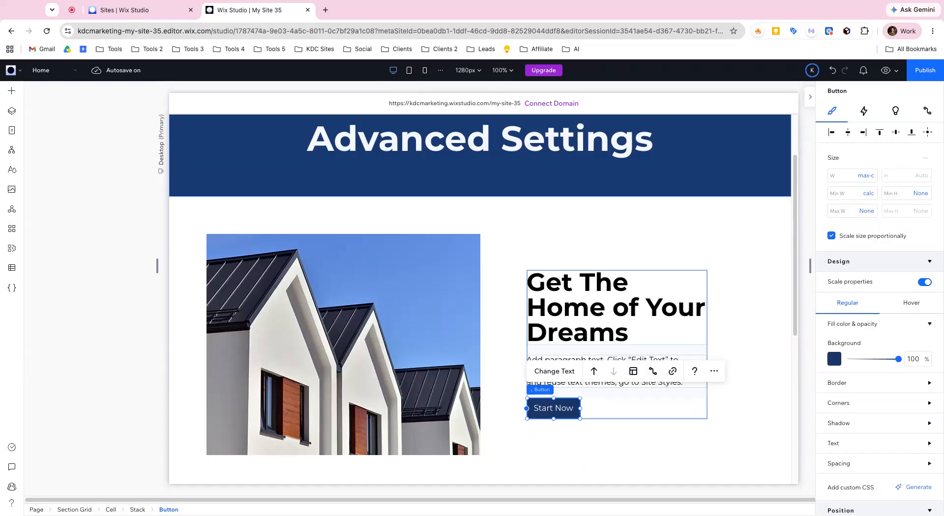
- Examine the size, design and position settings of the Start Now button and the "Get The Home of Your Dreams" heading
scroll(544, 134, up, 2)
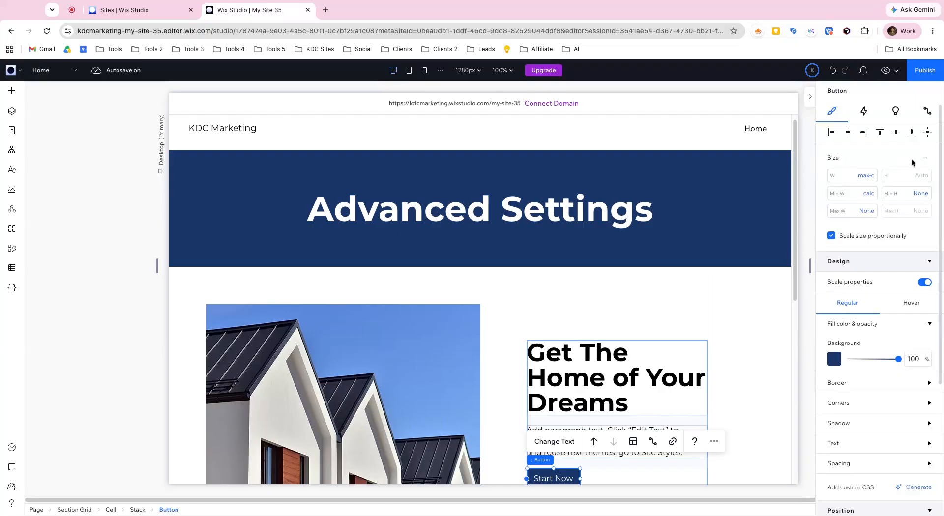
scroll(913, 163, down, 2)
scroll(644, 206, down, 1)
scroll(644, 206, down, 1)
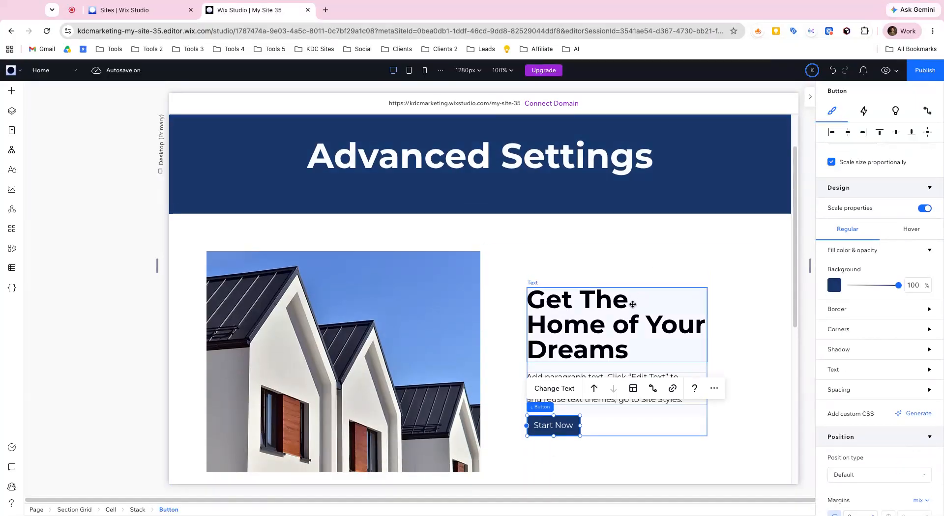
click(633, 303)
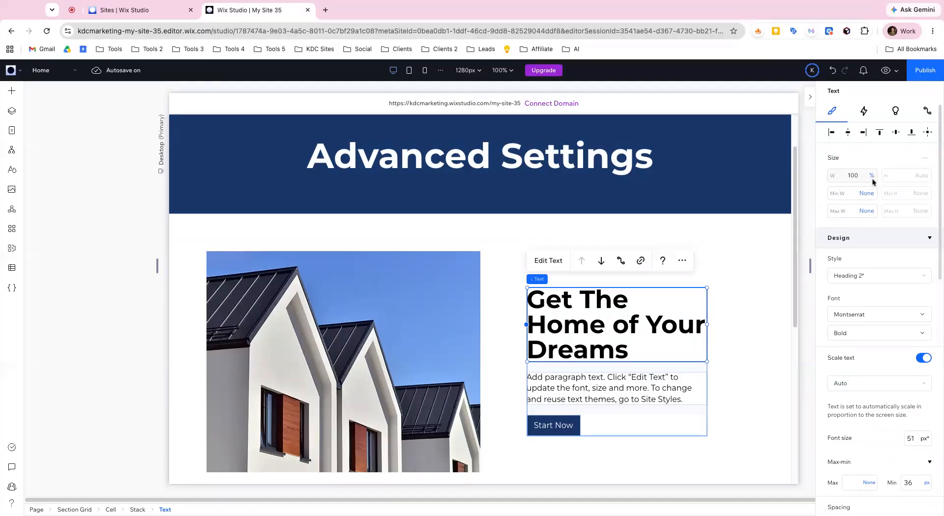
scroll(868, 185, down, 3)
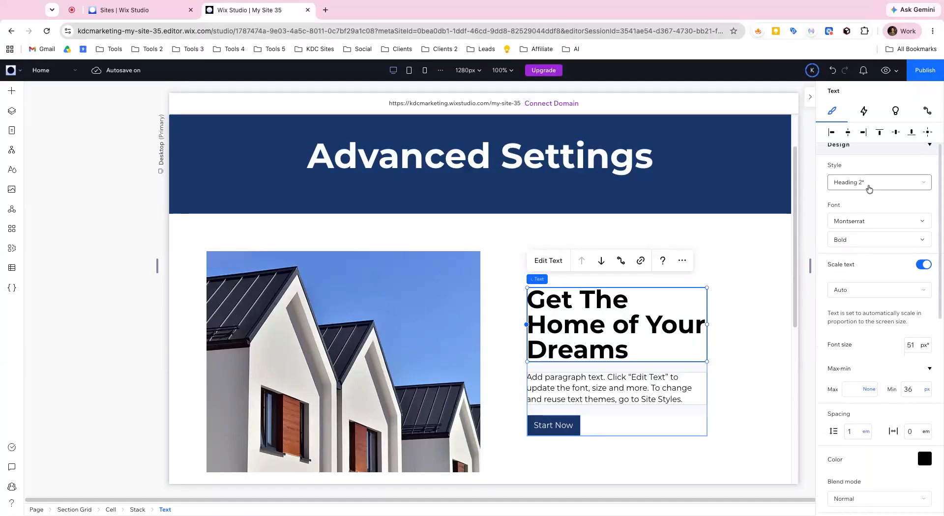
scroll(863, 199, down, 10)
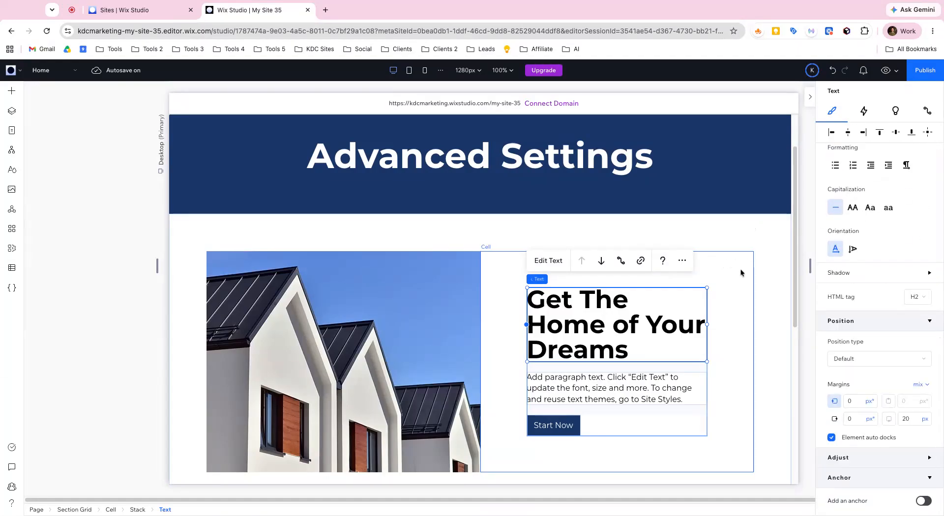
- Select the section grid holding the house image and expand its row and column definitions
click(771, 236)
scroll(866, 203, up, 3)
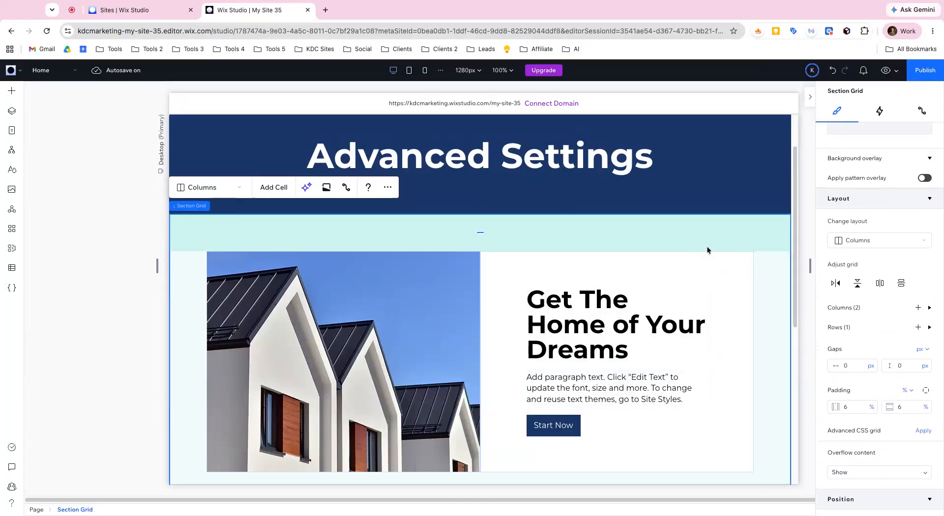
click(929, 317)
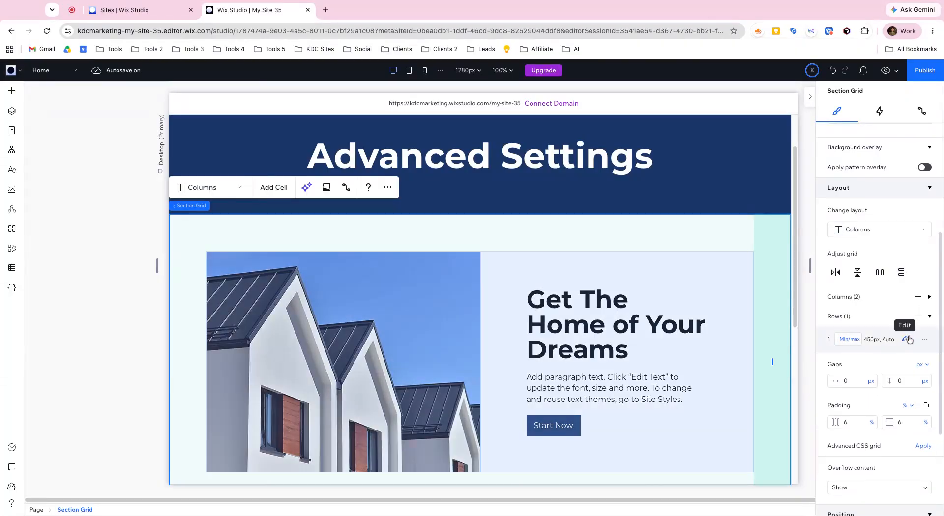
click(929, 297)
scroll(613, 196, down, 5)
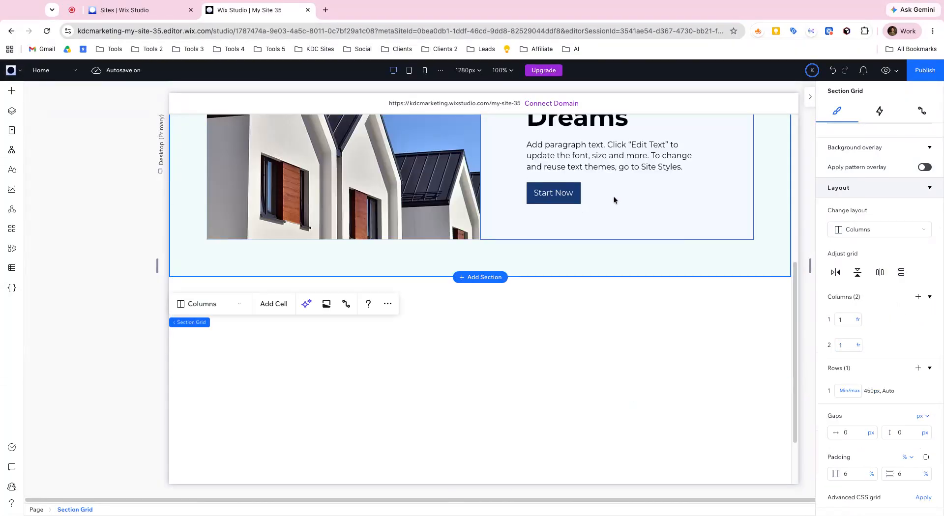
- Change the editor's sizing preference to Set per Element
click(15, 73)
mouse_move(32, 147)
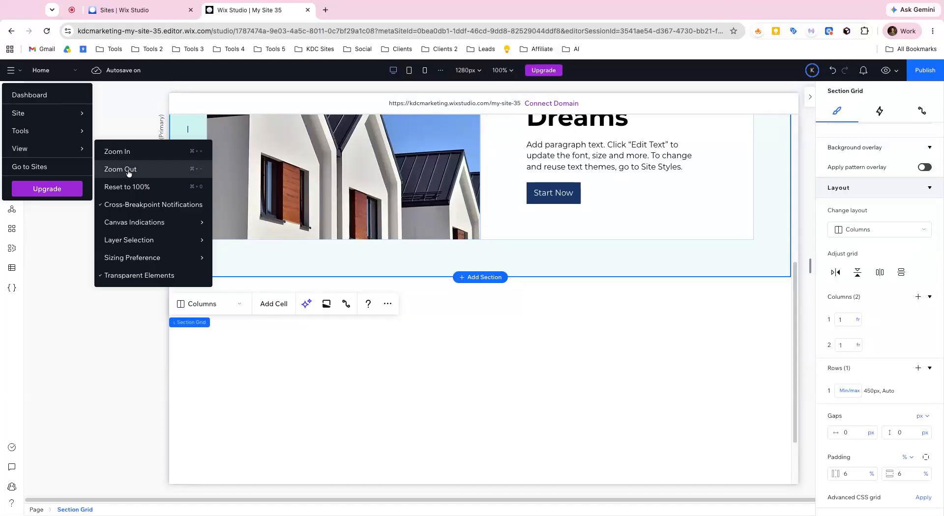
click(12, 73)
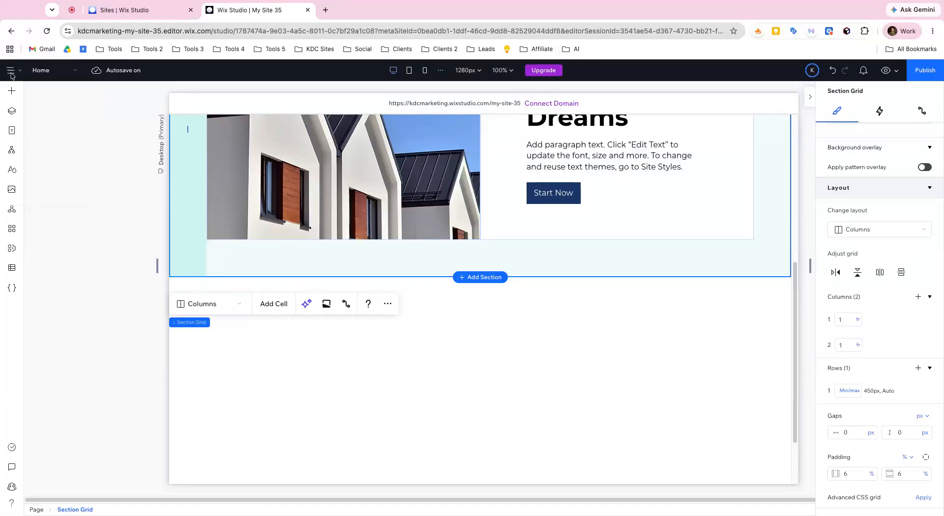
click(10, 72)
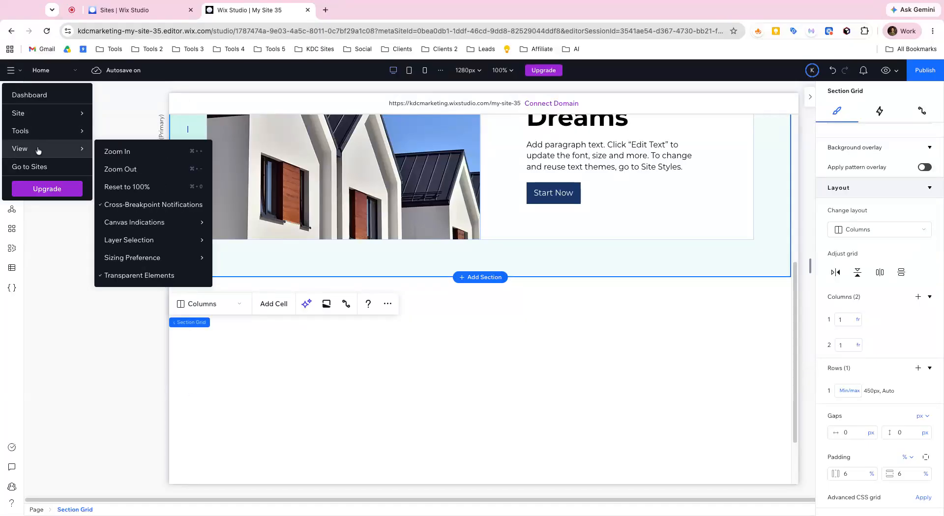
mouse_move(159, 259)
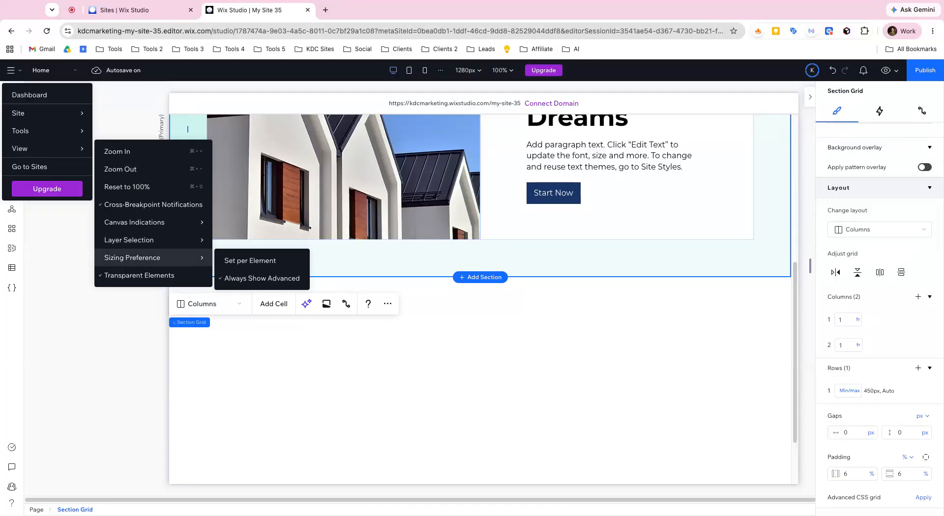
click(250, 262)
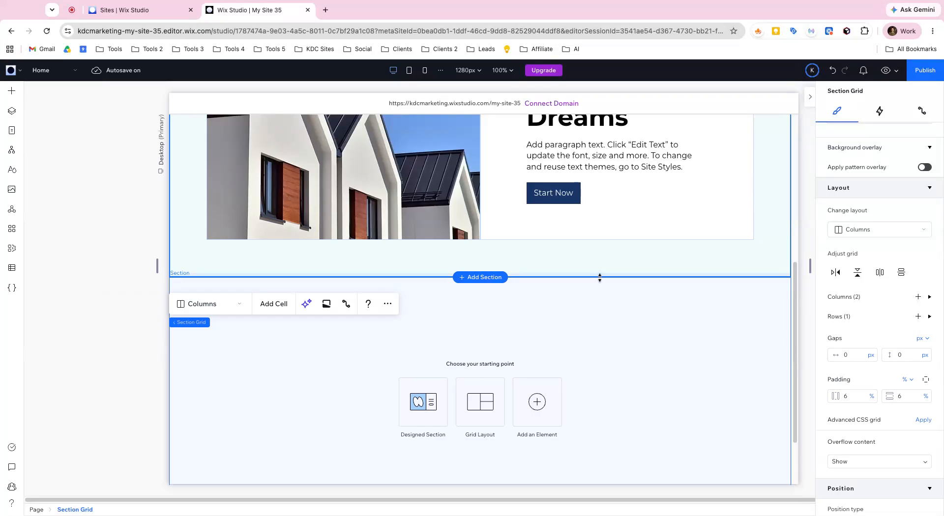
- Delete the blank section below the house image and add a new blank section above the footer
click(454, 312)
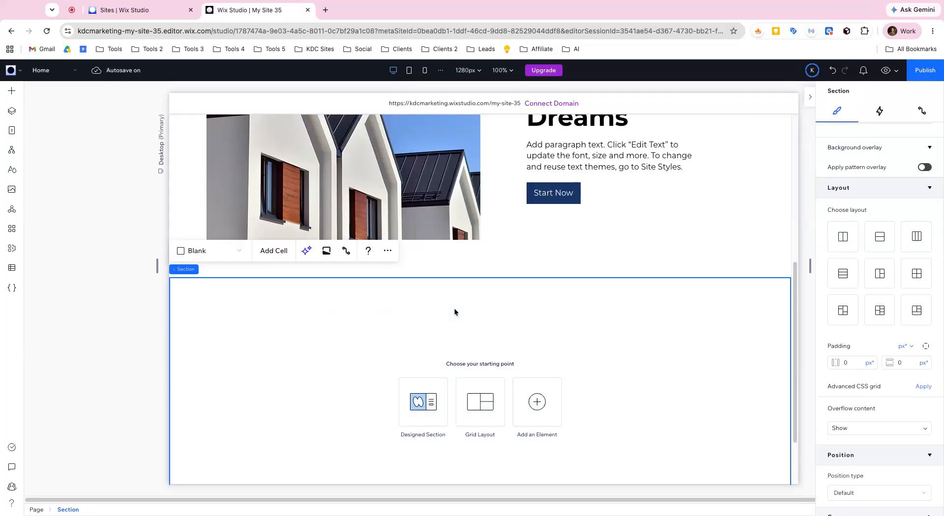
key(Delete)
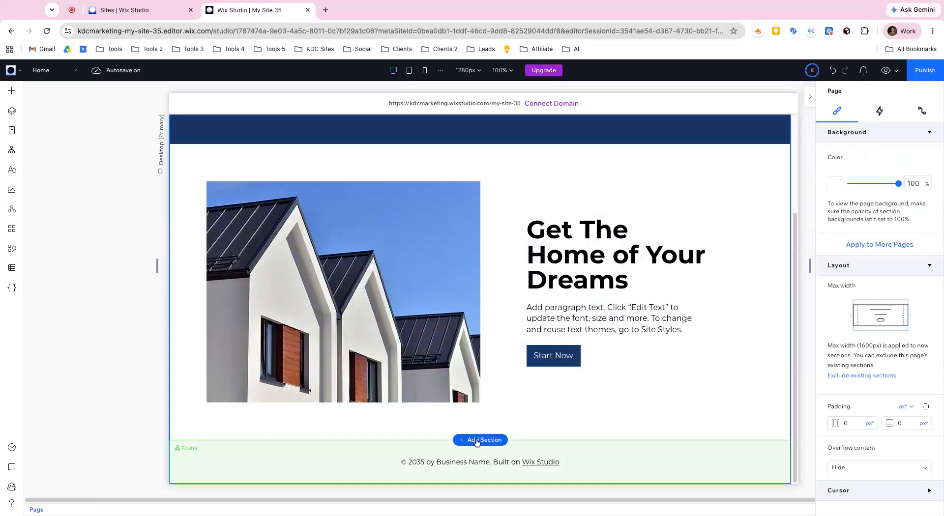
click(476, 441)
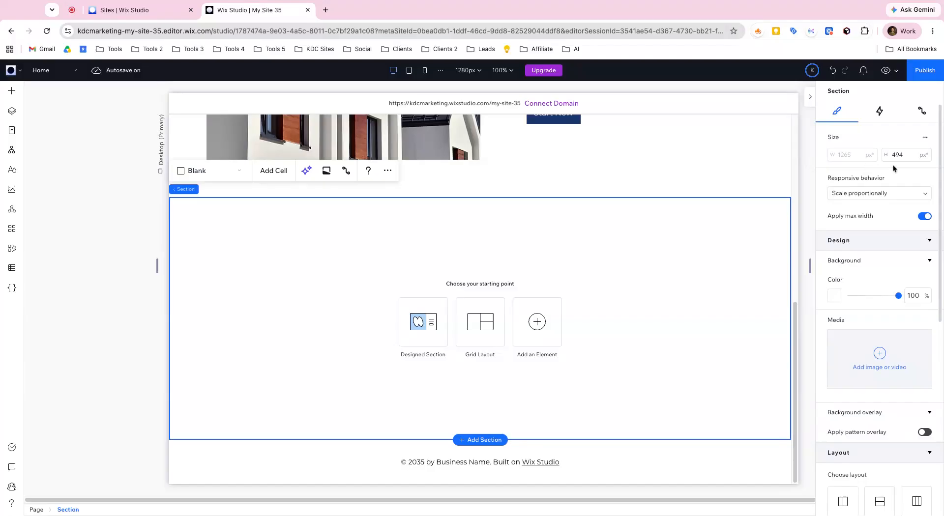
- Review the new blank section's default settings and enable Advanced settings for its size
scroll(896, 186, down, 1)
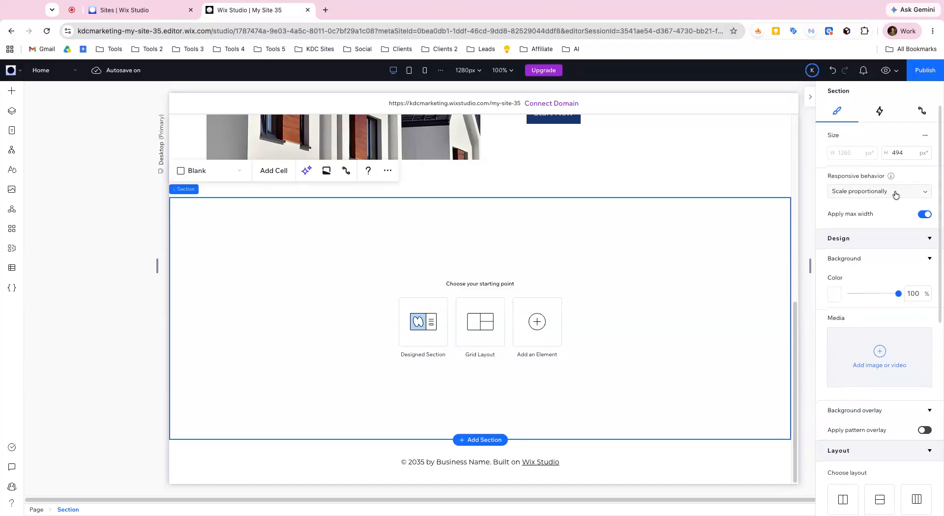
scroll(896, 193, down, 7)
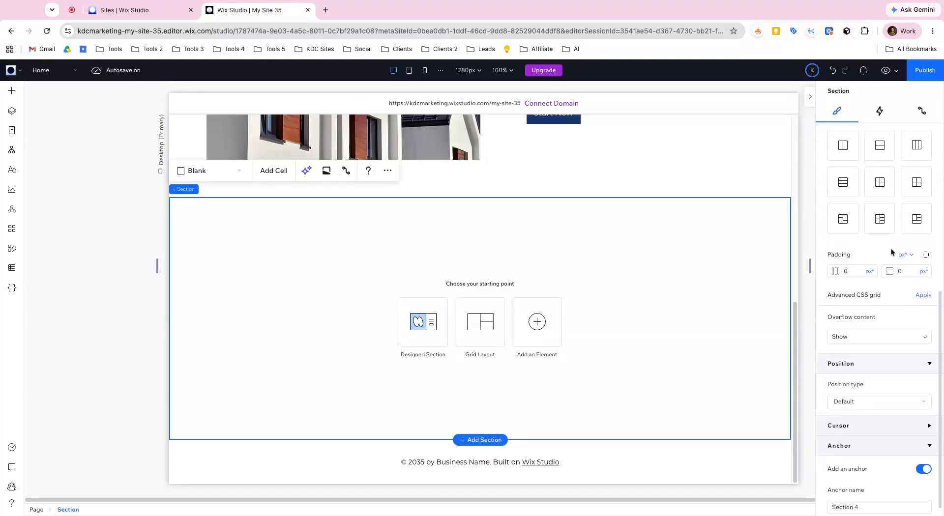
scroll(835, 254, up, 3)
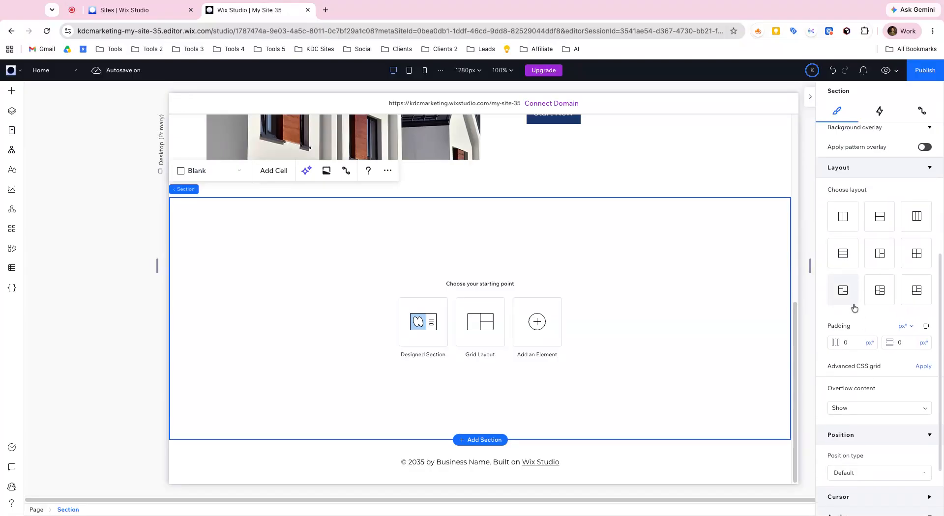
scroll(858, 319, up, 12)
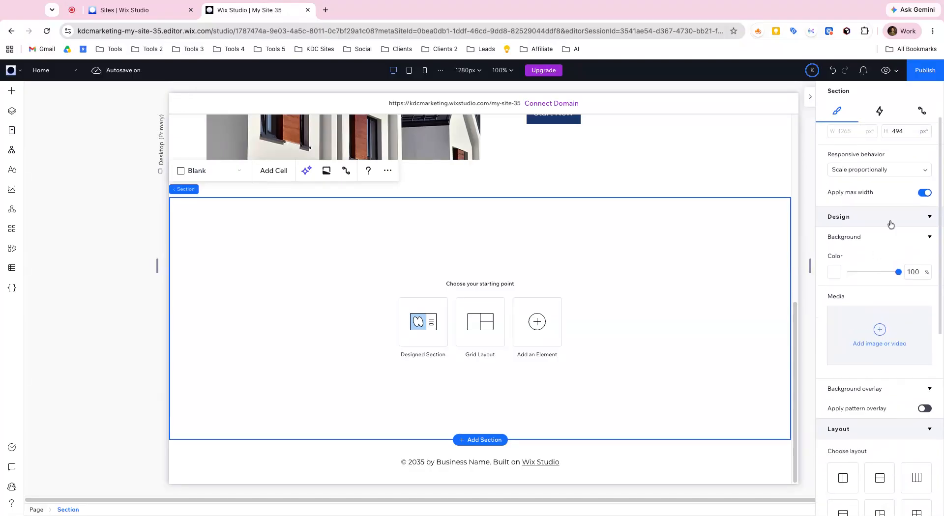
click(925, 139)
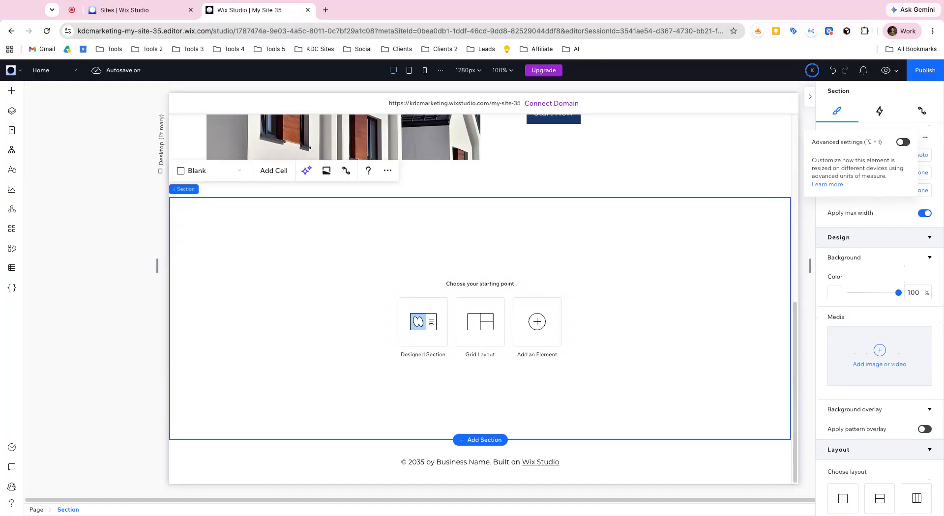
click(924, 138)
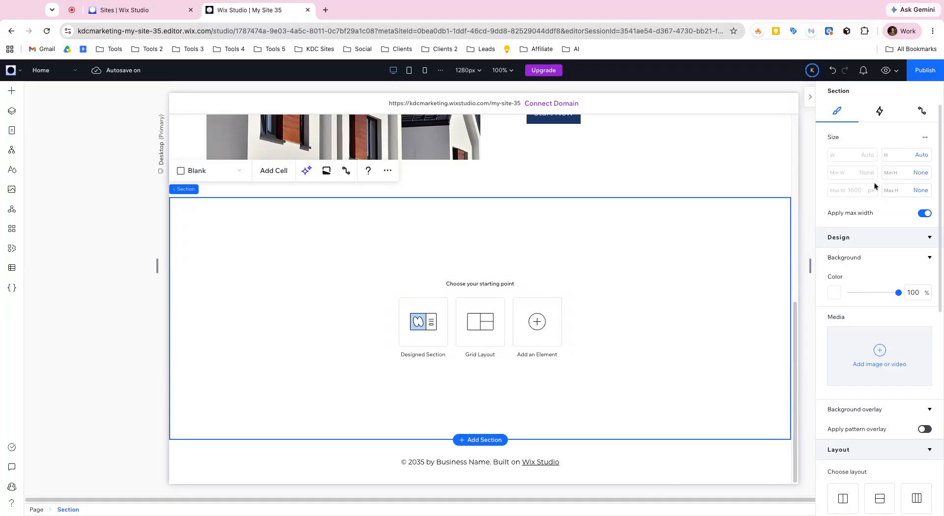
- Examine the blank section's column and row definitions, its advanced size fields and the available height units
scroll(871, 187, down, 8)
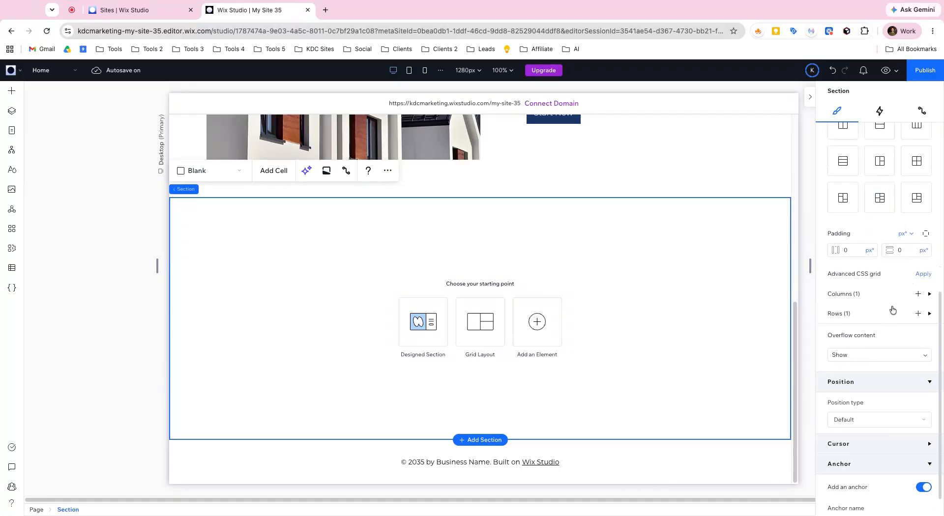
click(929, 313)
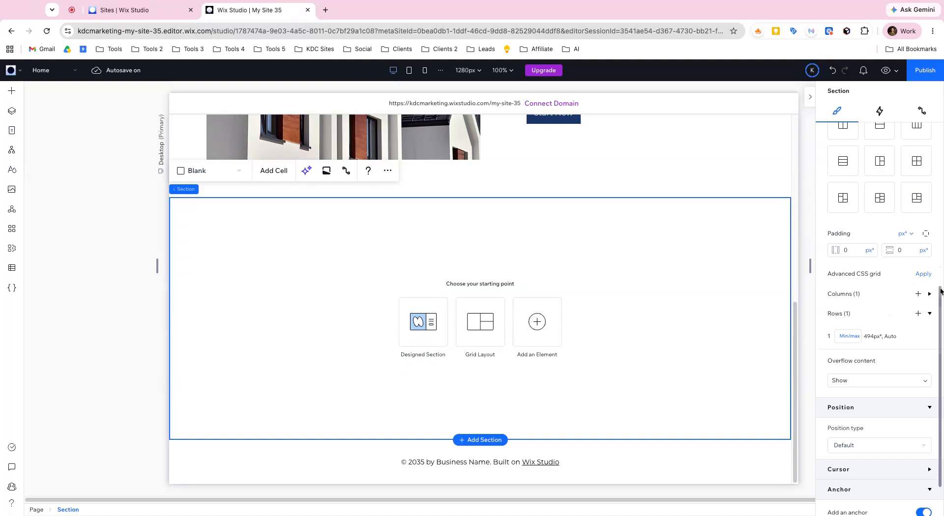
click(929, 294)
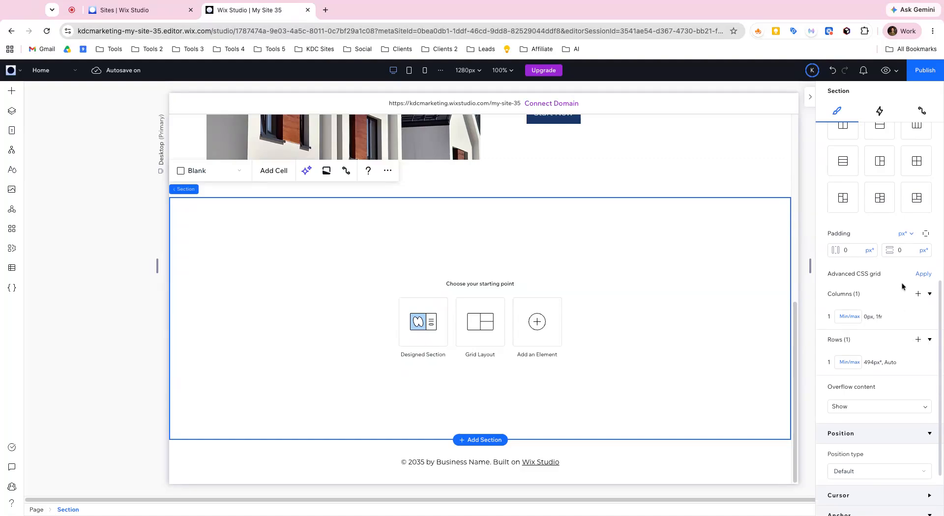
scroll(867, 295, up, 8)
scroll(866, 292, up, 1)
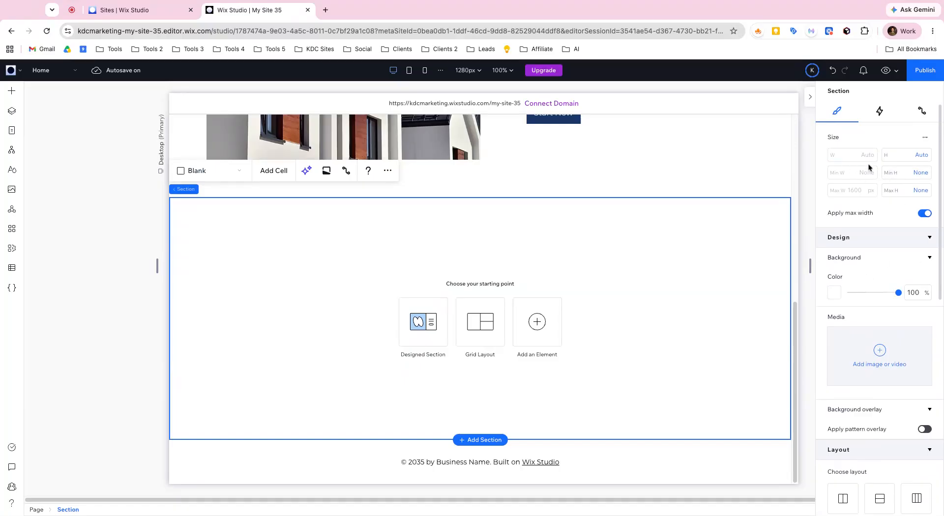
mouse_move(857, 158)
click(921, 156)
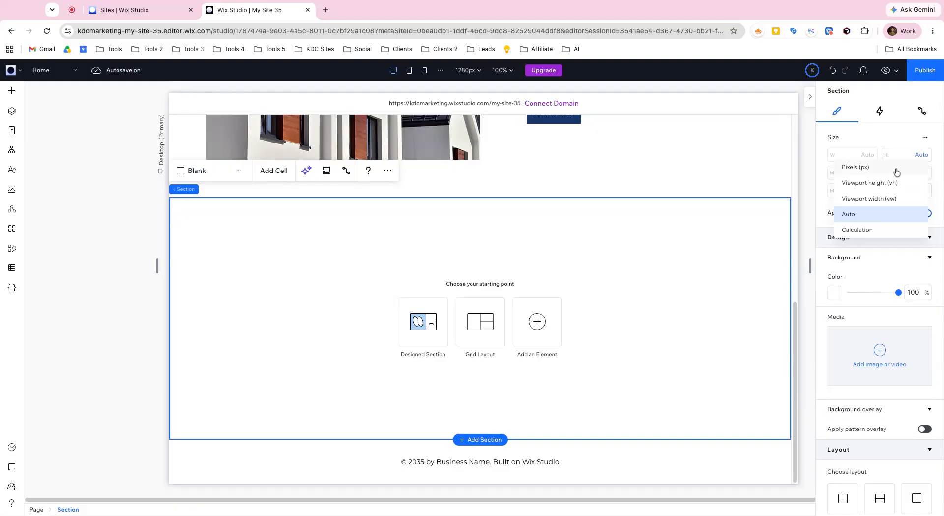
click(907, 148)
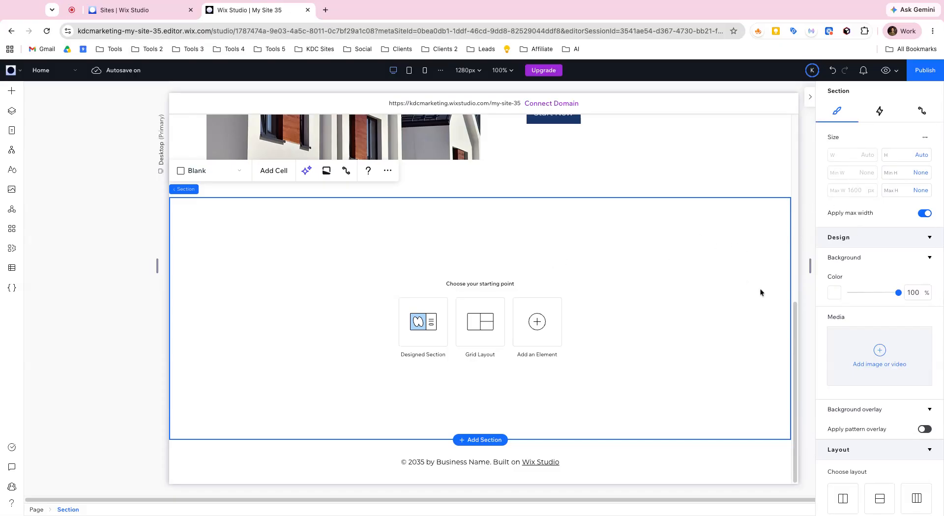
- Try a two-column layout on the blank section, and undo it along with the section's advanced sizing
scroll(875, 295, down, 5)
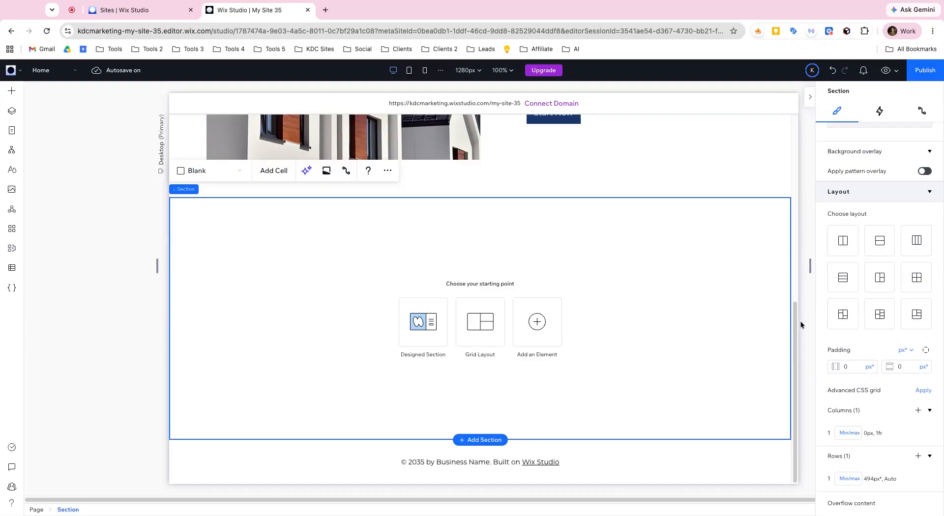
click(843, 240)
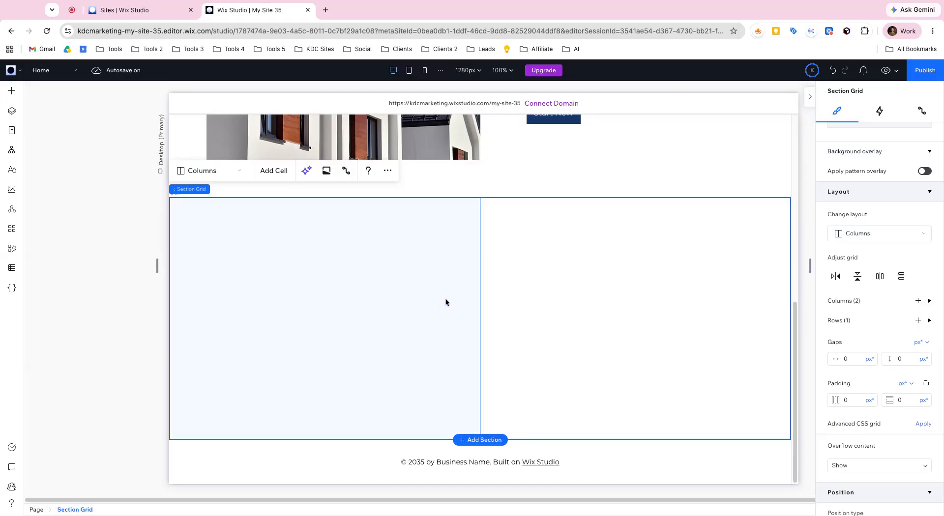
key(ctrl+z)
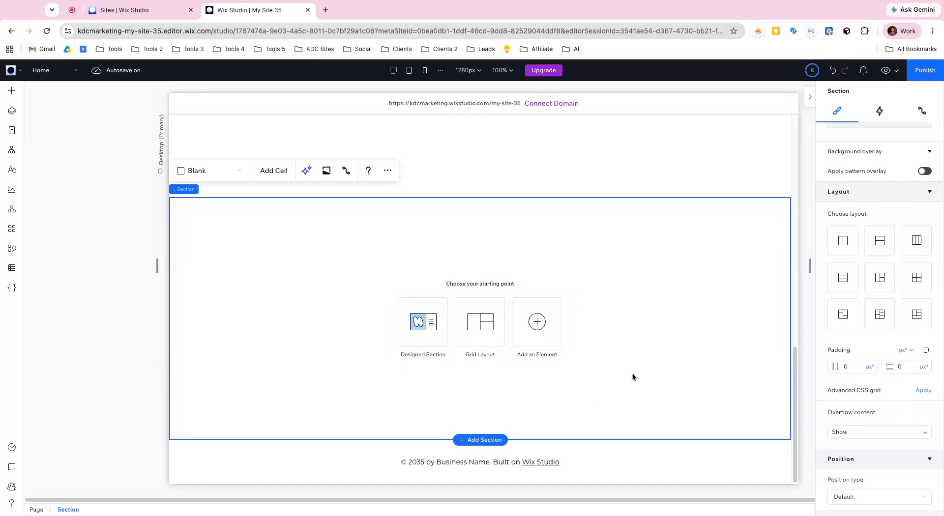
- Check the section's Advanced settings option and set the editor's sizing preference to Always Show Advanced
scroll(879, 313, up, 5)
click(925, 137)
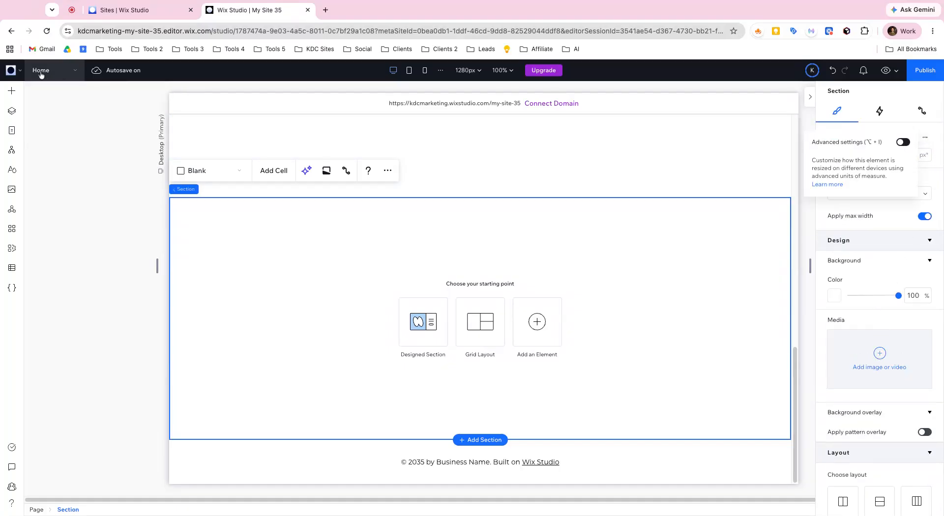
click(11, 70)
mouse_move(42, 136)
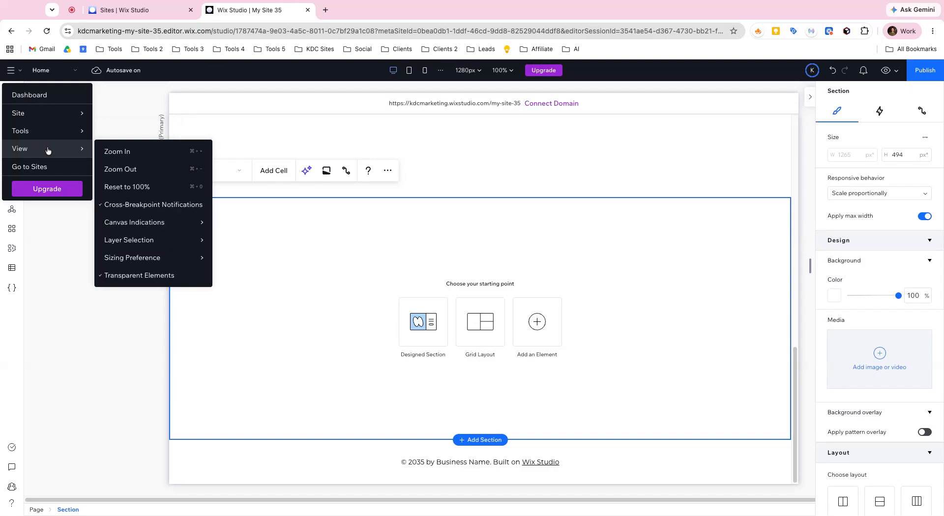
mouse_move(196, 259)
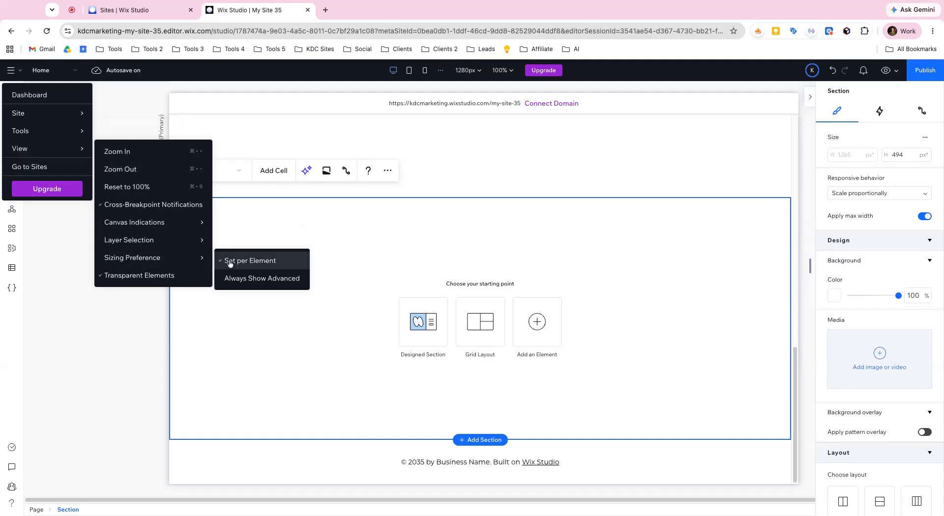
click(249, 280)
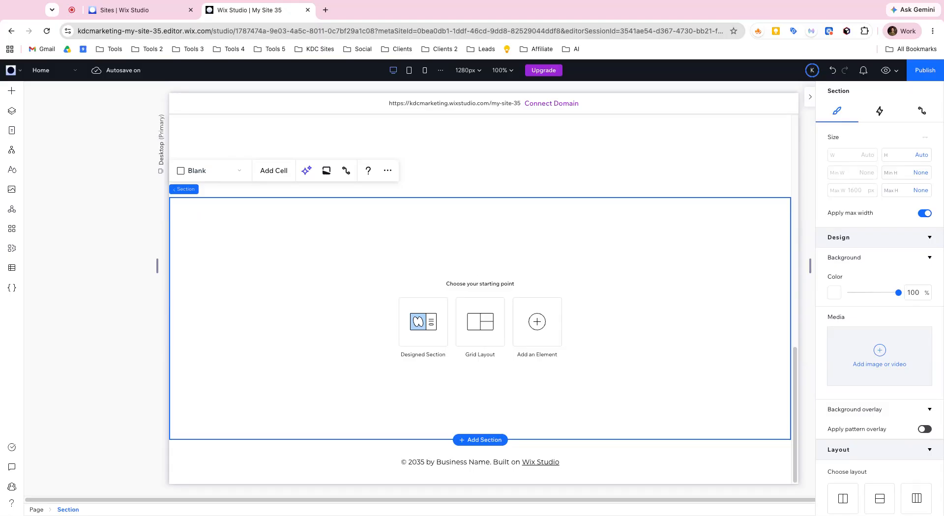
- Delete the blank section and the empty two-column section grid below the house section
scroll(466, 333, up, 2)
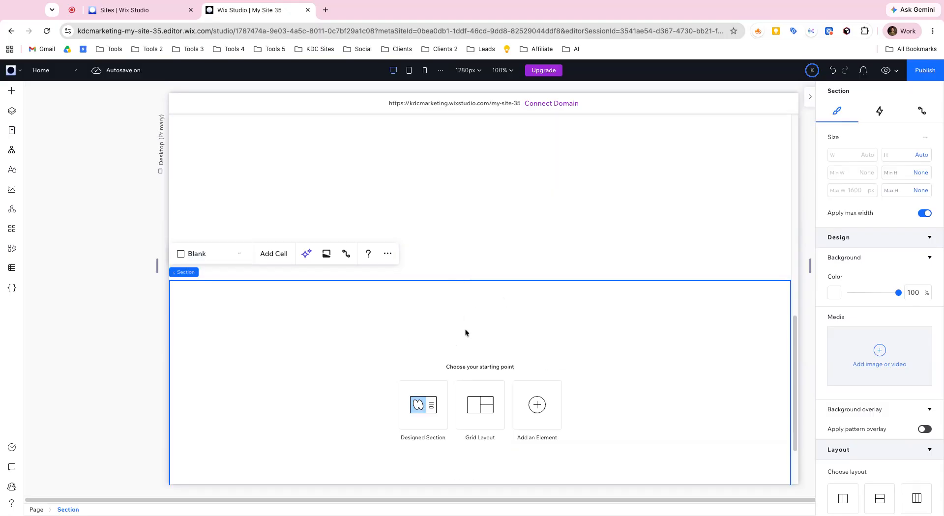
key(Delete)
scroll(475, 239, up, 5)
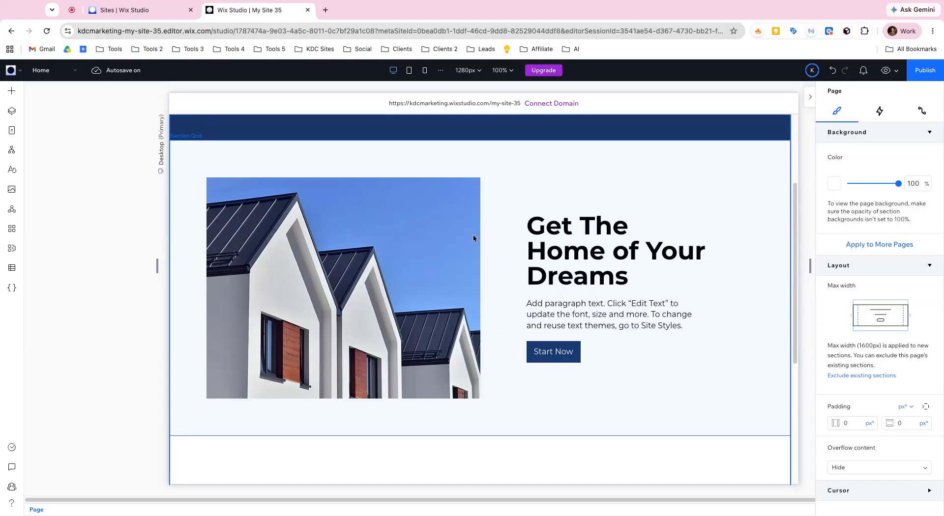
scroll(487, 236, down, 4)
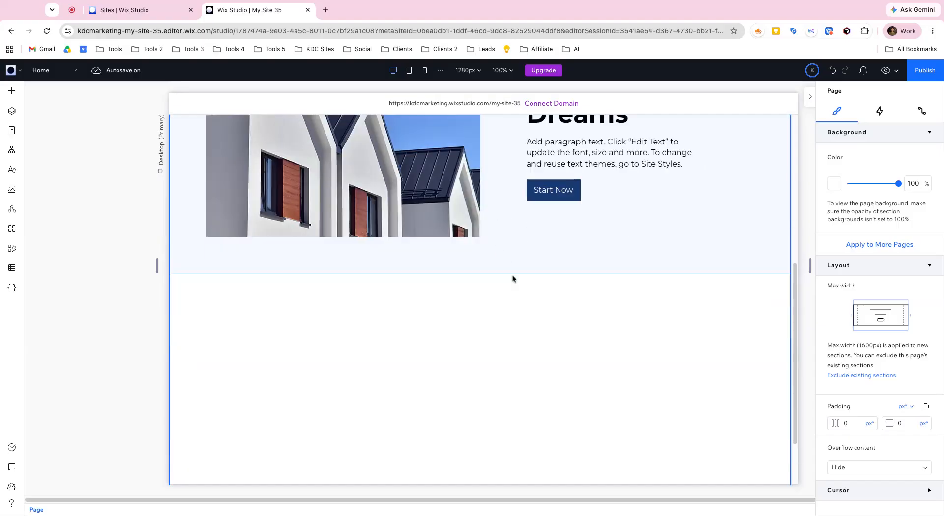
click(496, 324)
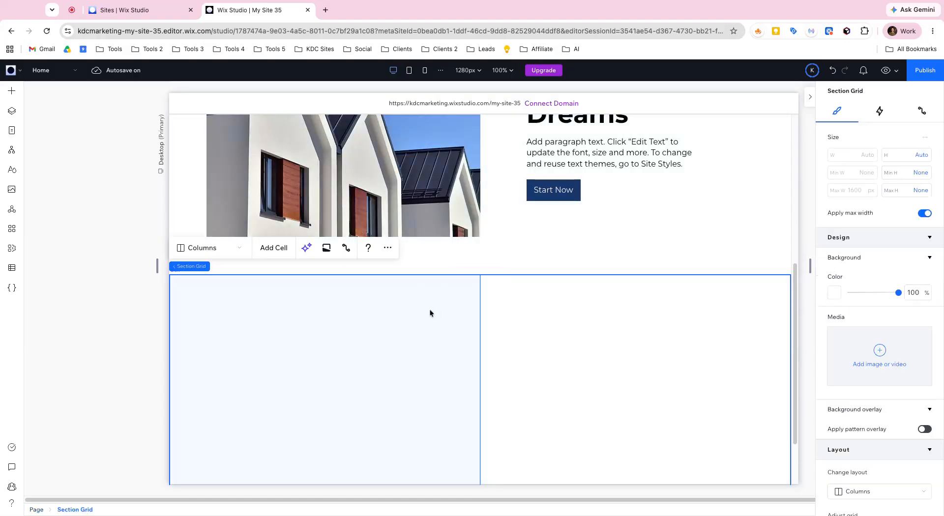
key(Delete)
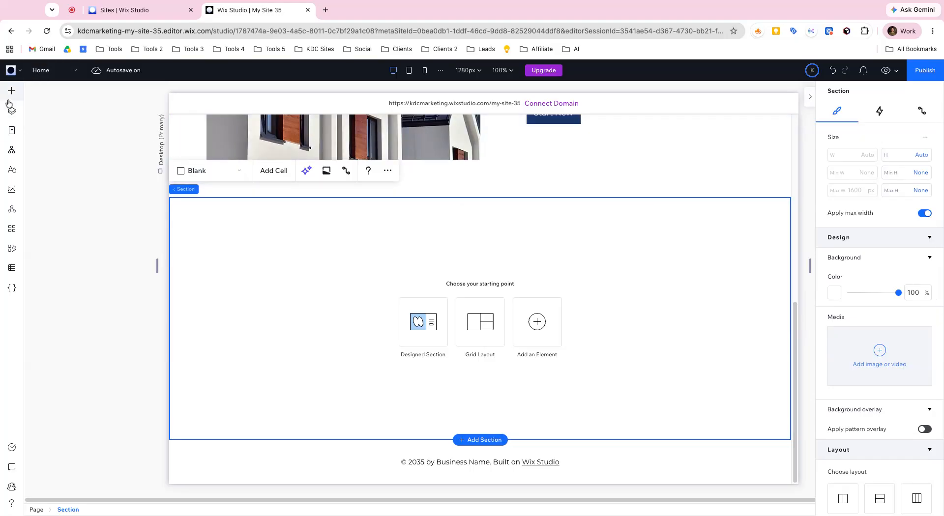
- Give the blank section a two-column section grid layout and check the cells of the house section above for comparison
click(468, 329)
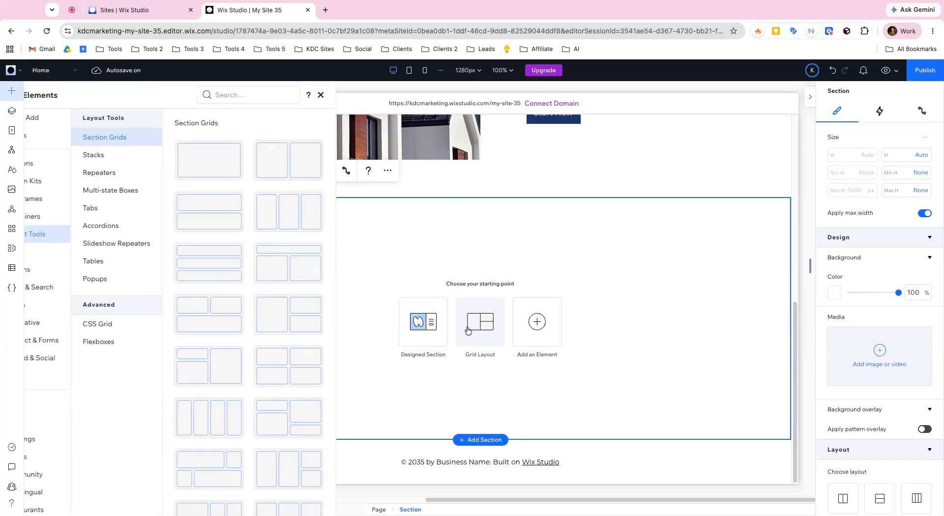
click(307, 158)
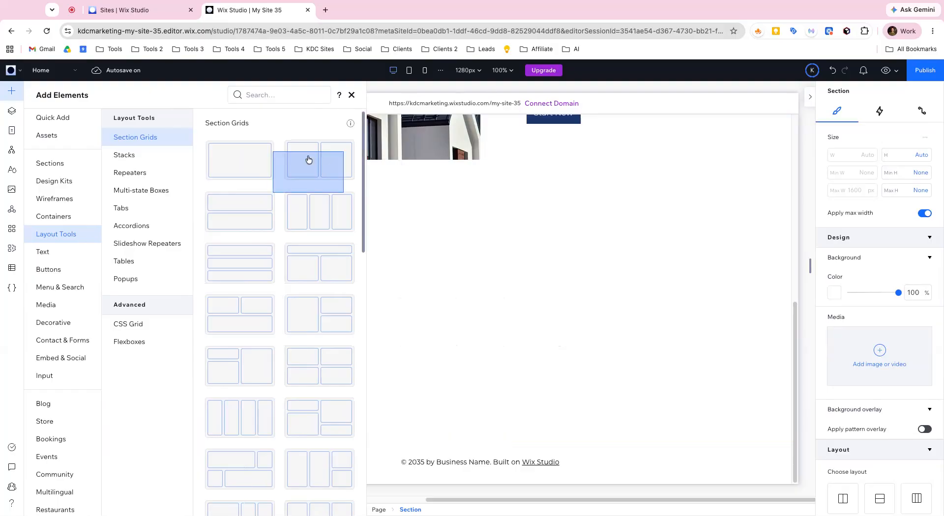
scroll(443, 178, up, 5)
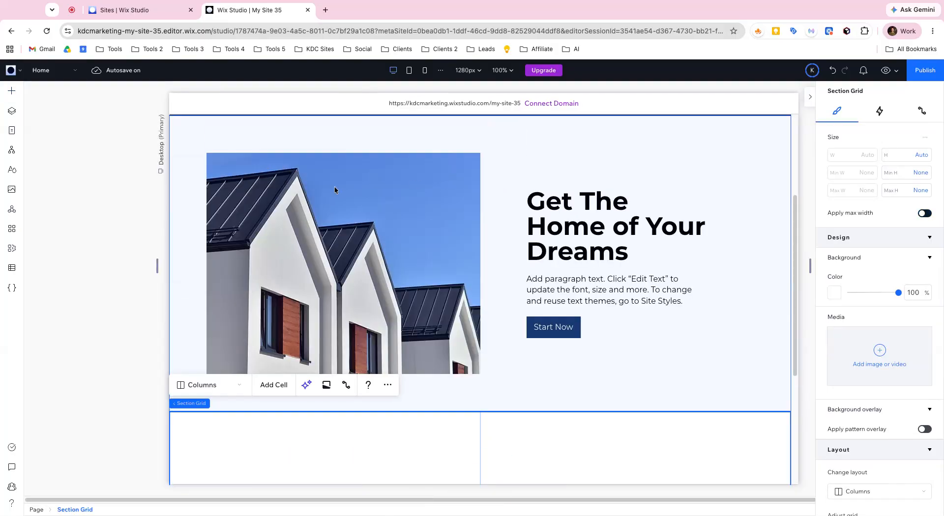
click(335, 202)
click(586, 218)
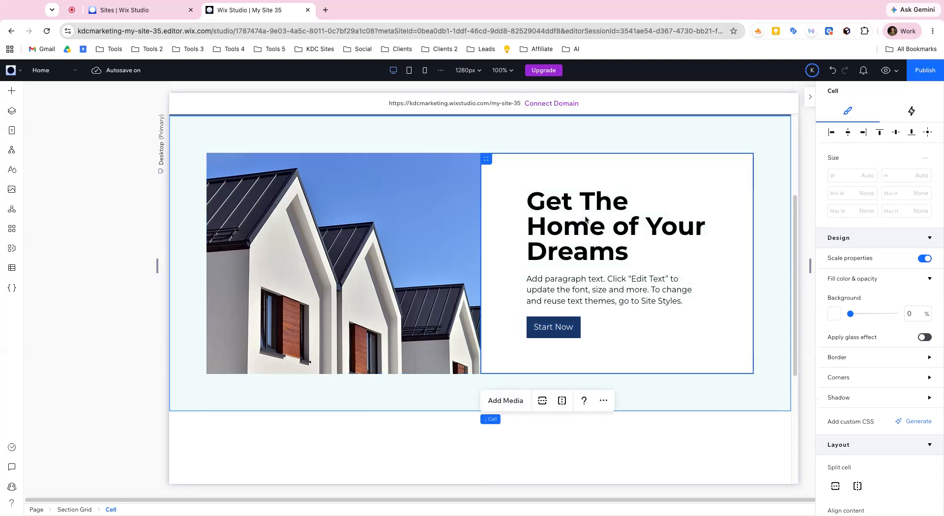
scroll(393, 268, down, 5)
click(333, 264)
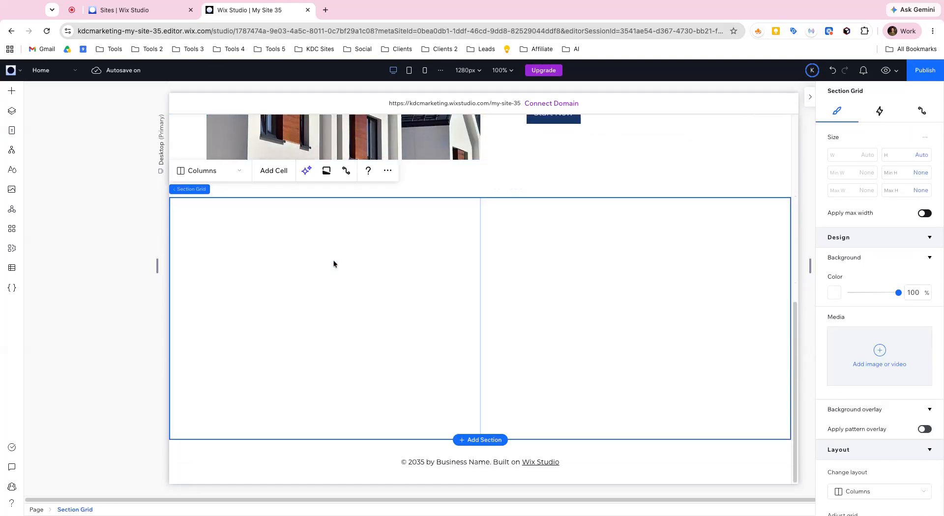
- Check the new section grid's gap units and row definition, and set its horizontal and vertical padding to 6%
scroll(895, 330, down, 6)
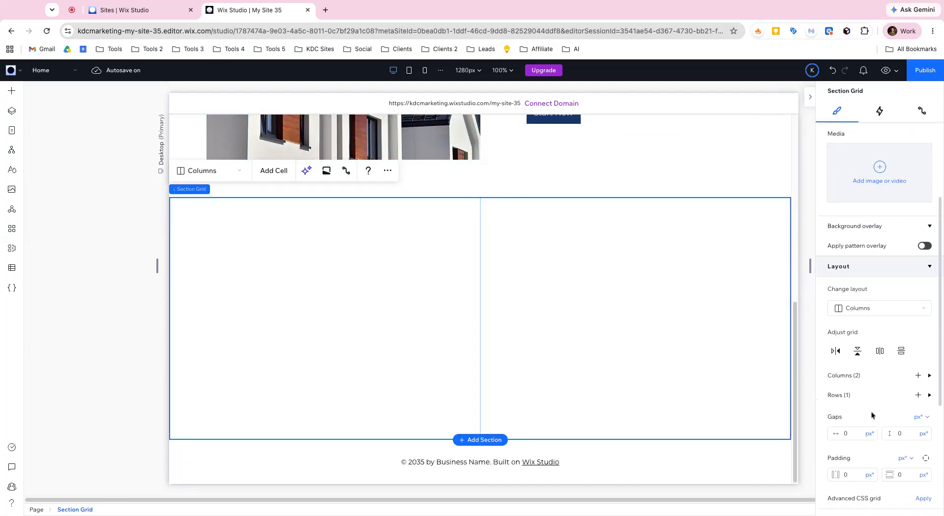
click(919, 320)
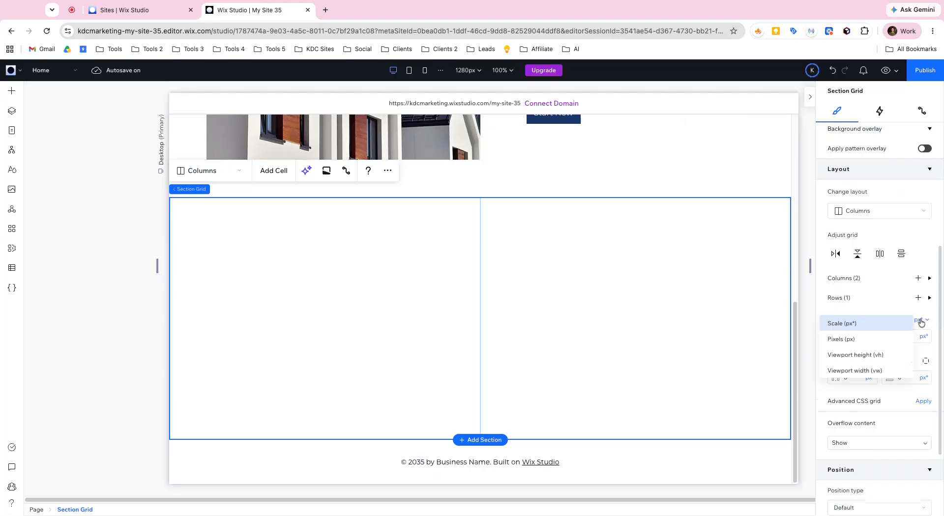
click(891, 301)
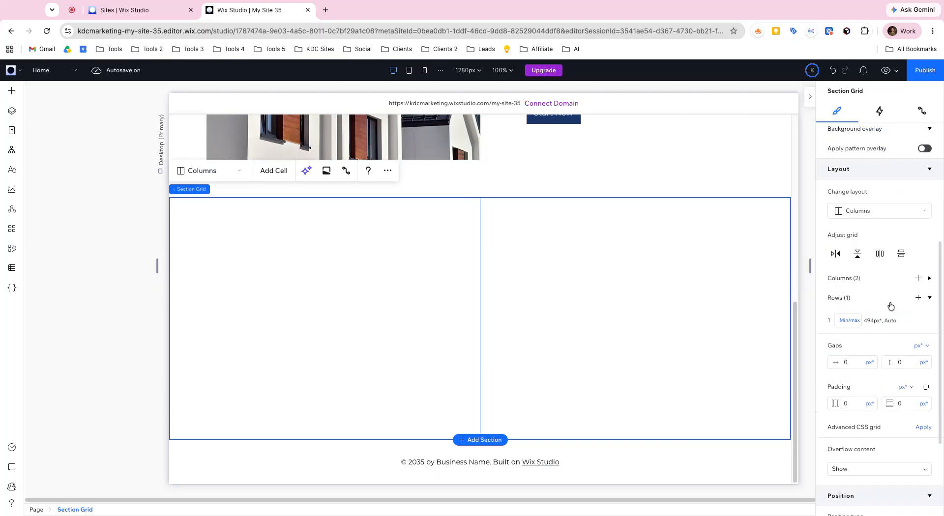
click(12, 111)
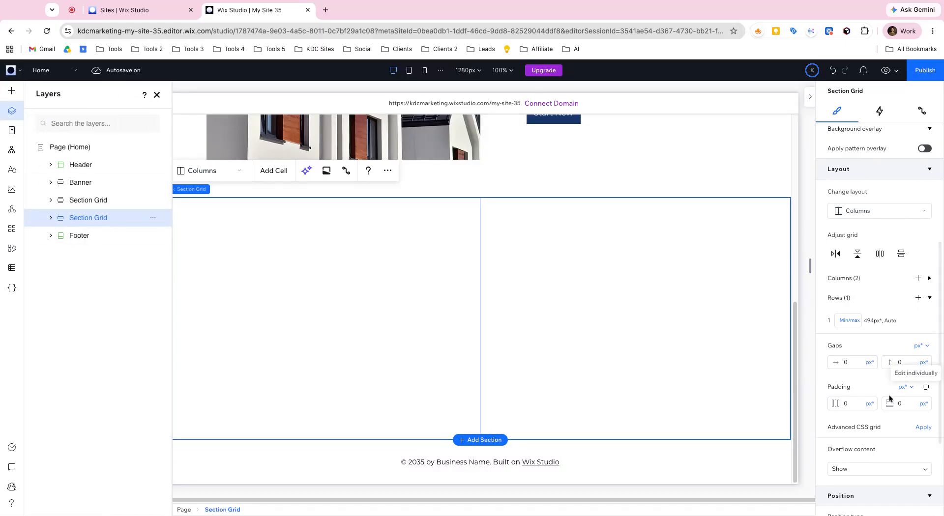
click(905, 387)
click(830, 422)
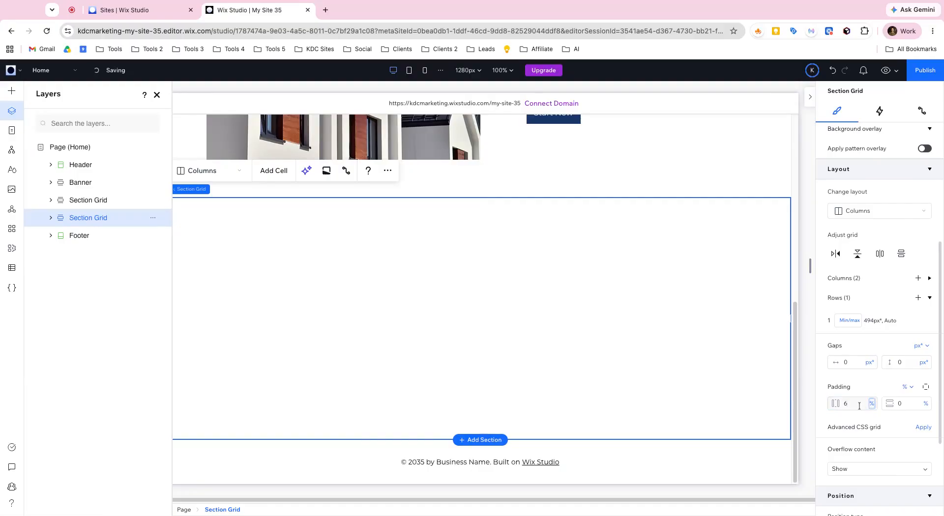
key(Tab)
key(Return)
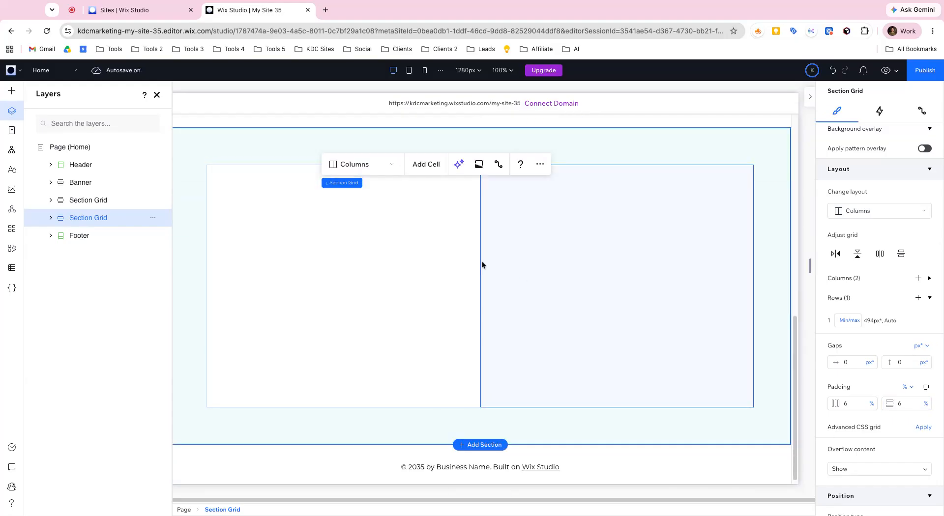
- Add an image to the first cell of the new section grid and stretch it to fill the cell
click(11, 91)
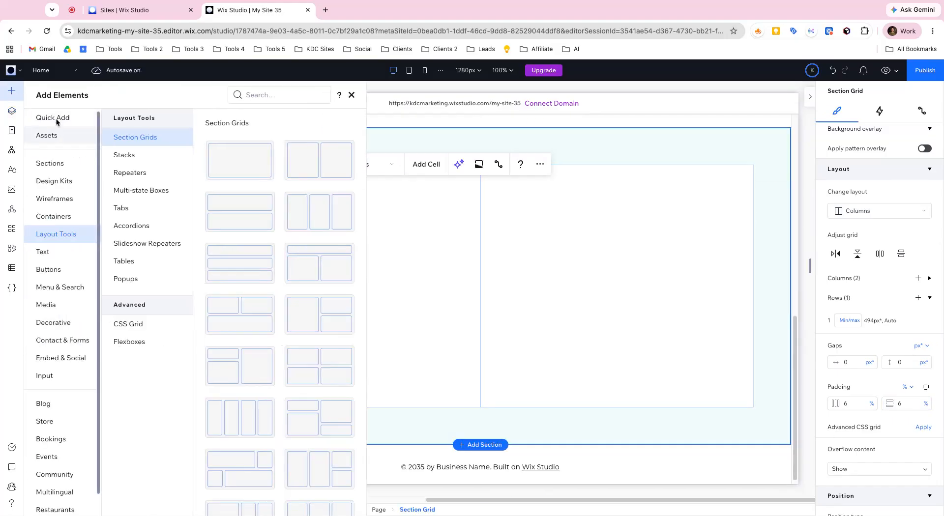
click(53, 118)
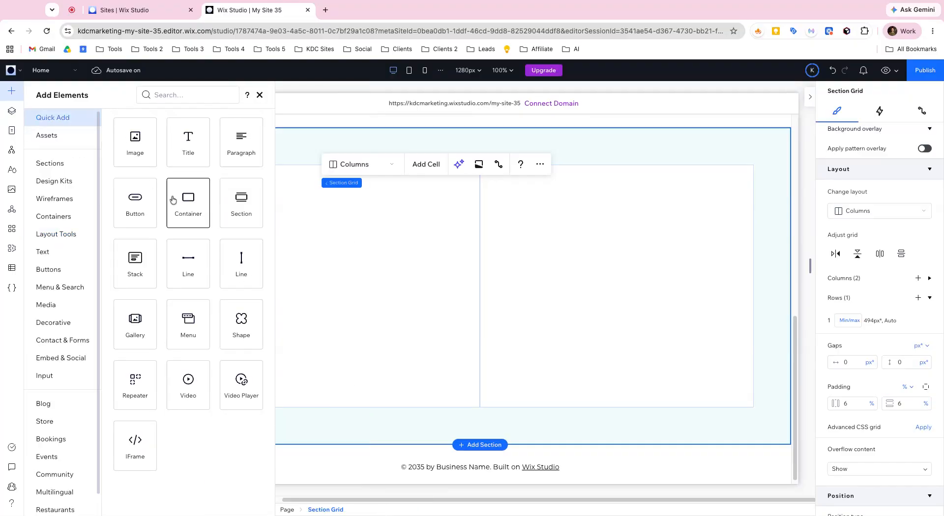
click(141, 152)
click(402, 229)
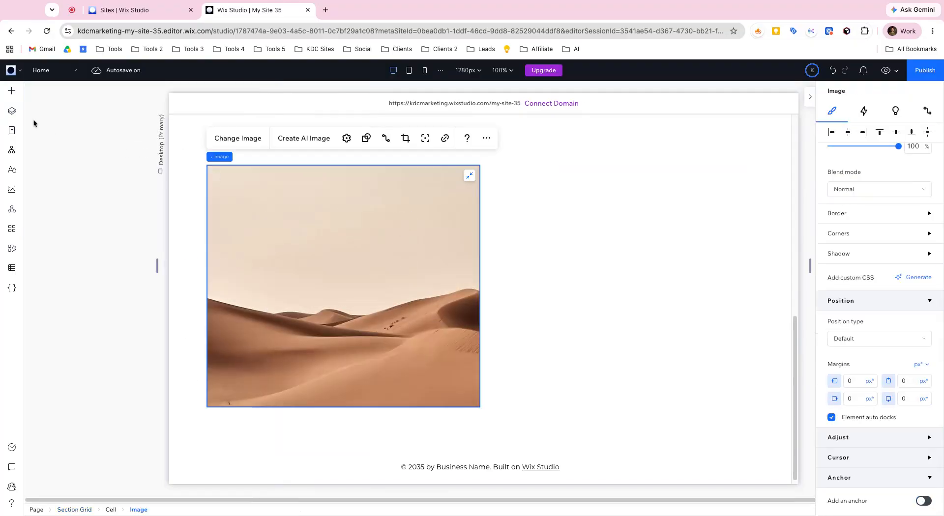
- Place a vertical stack with a title, paragraph and Start Now button in the second cell and center it there
click(11, 90)
drag(140, 270, 546, 278)
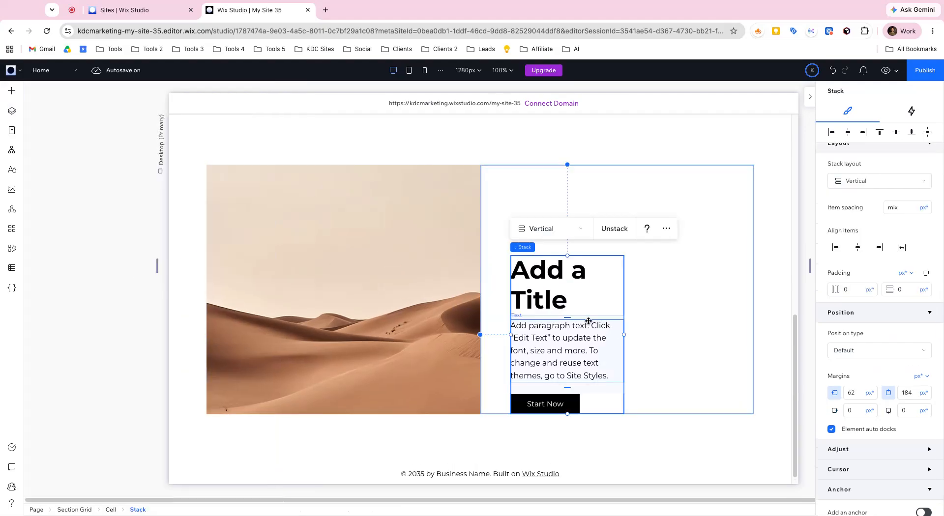
click(928, 132)
- Compare the stack with the house section's text block, set the stack's width to 60% and center it in its cell again
scroll(497, 260, up, 8)
scroll(497, 260, down, 1)
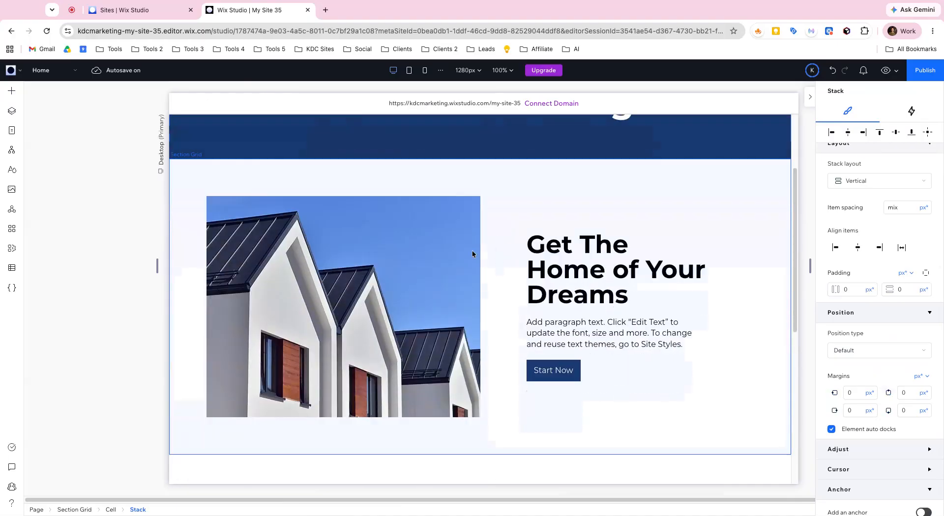
scroll(473, 251, down, 6)
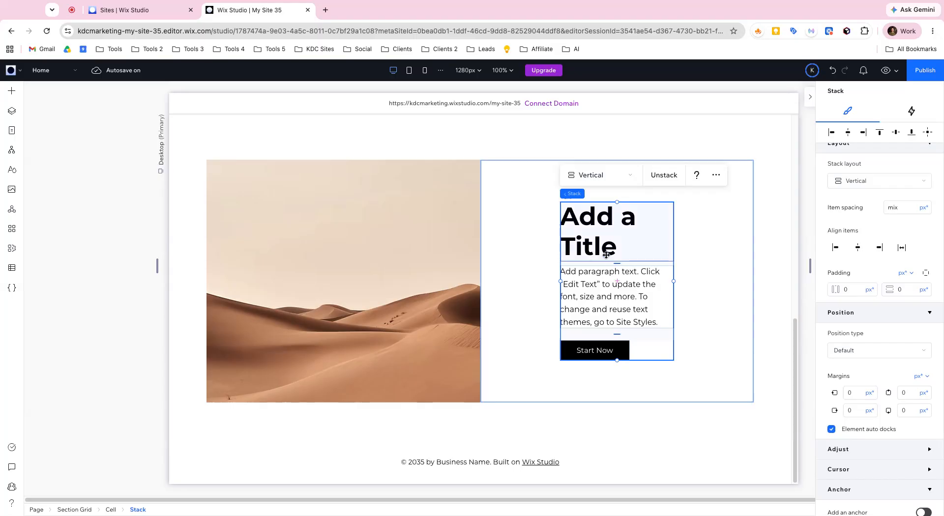
scroll(535, 201, up, 6)
scroll(590, 256, down, 5)
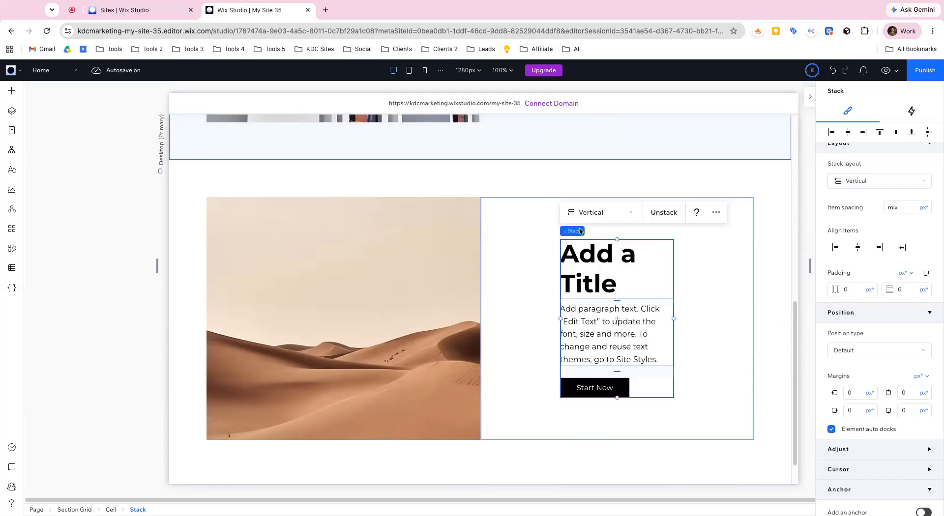
scroll(609, 187, up, 2)
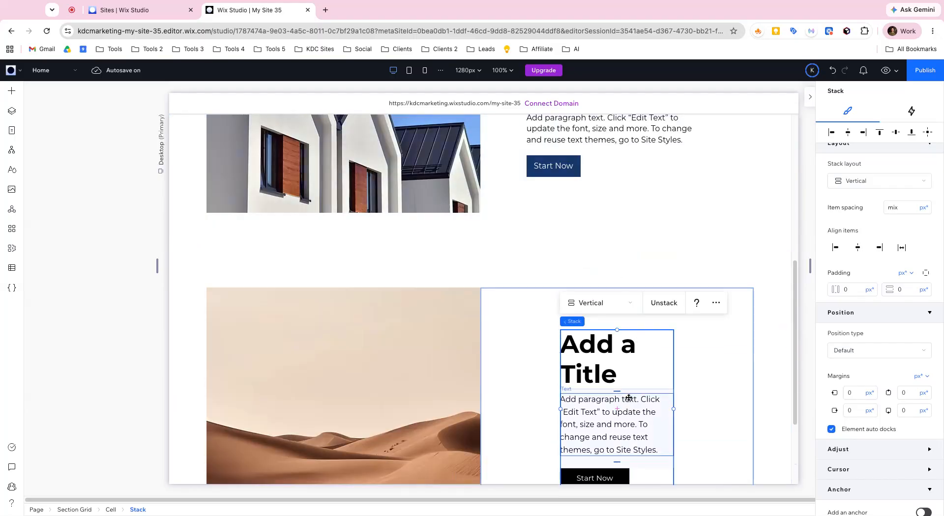
scroll(904, 275, up, 6)
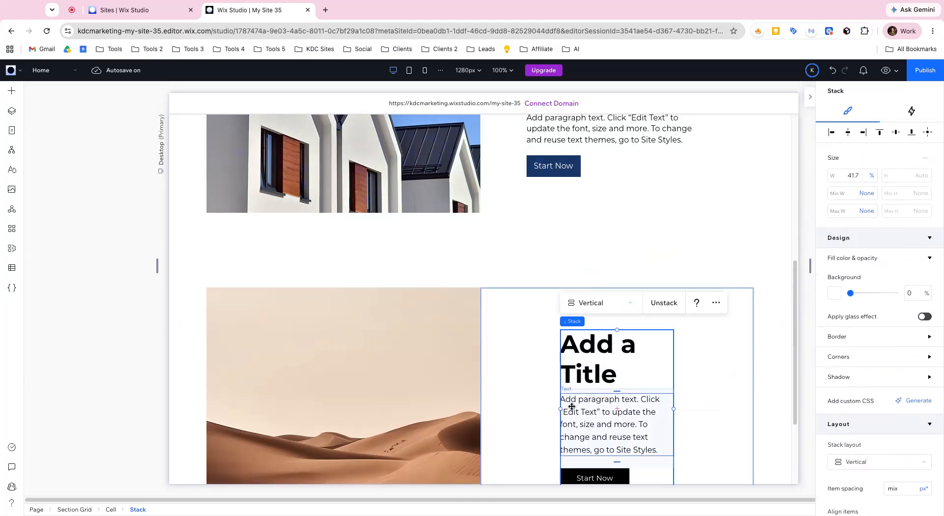
drag(559, 409, 536, 409)
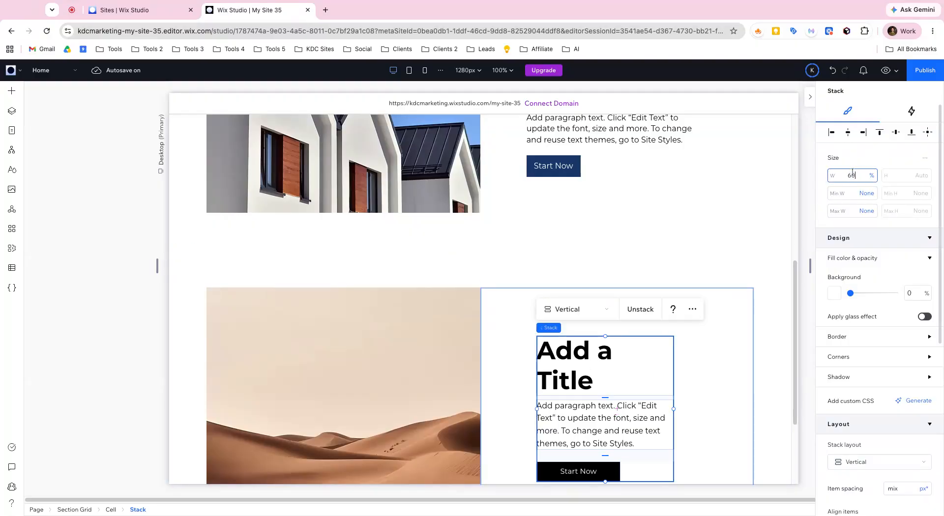
key(Return)
scroll(665, 370, down, 1)
mouse_move(924, 157)
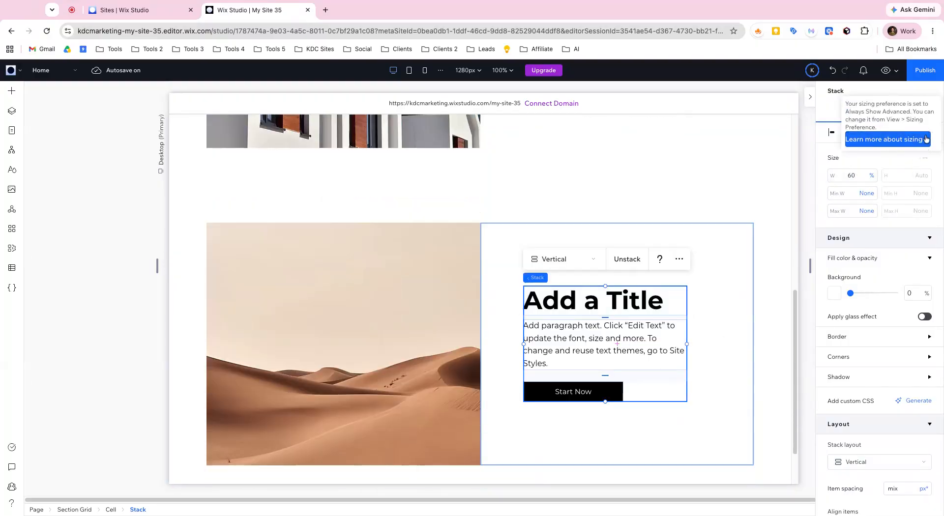
click(927, 132)
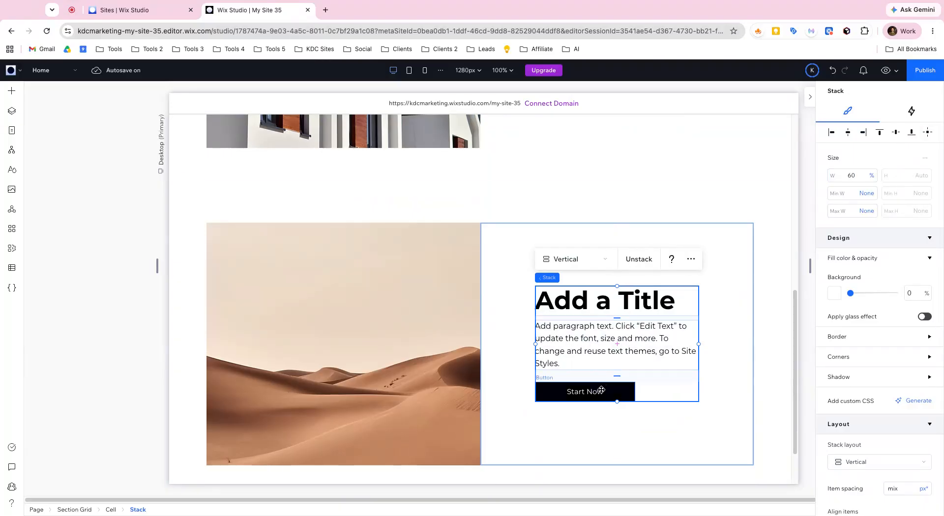
- Set the width of the stack's Start Now button to Max content
click(601, 390)
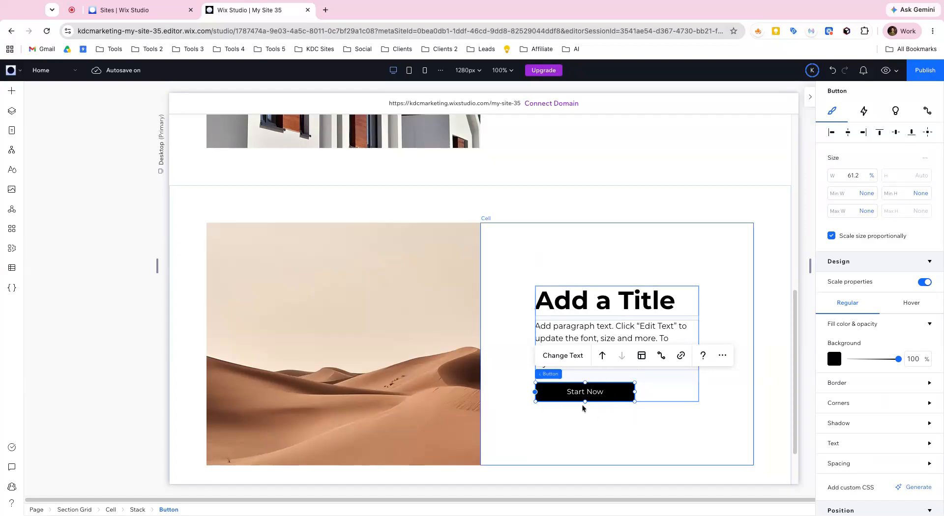
click(872, 176)
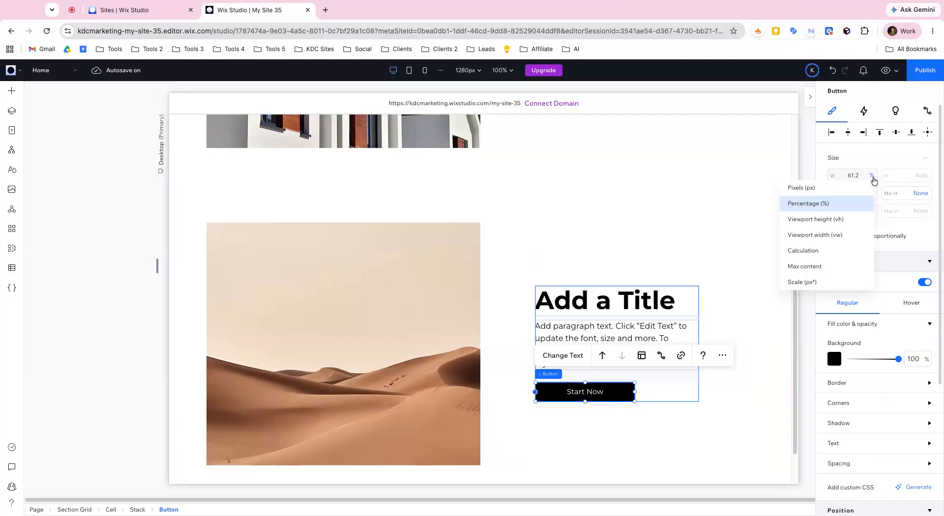
click(848, 266)
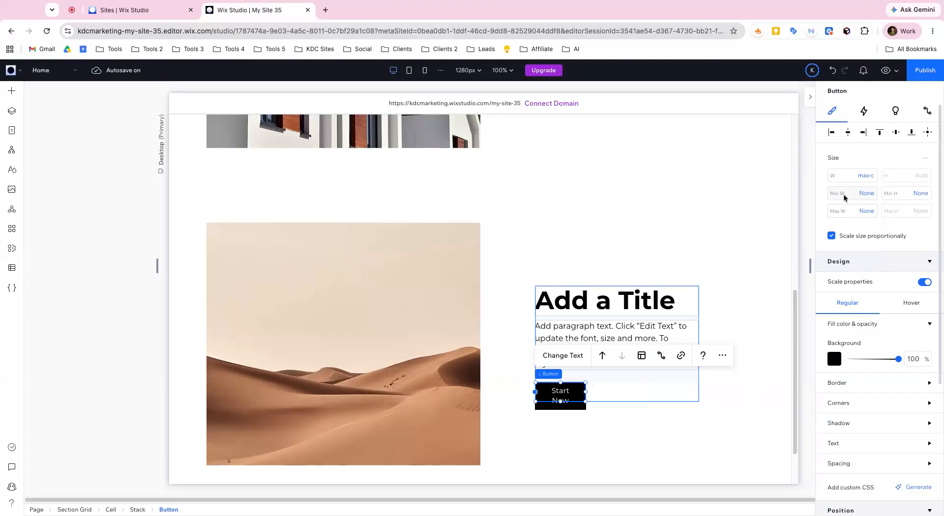
- Try Calculation for the Start Now button's minimum width, and set it in pixels to 110 px instead
click(862, 194)
click(832, 283)
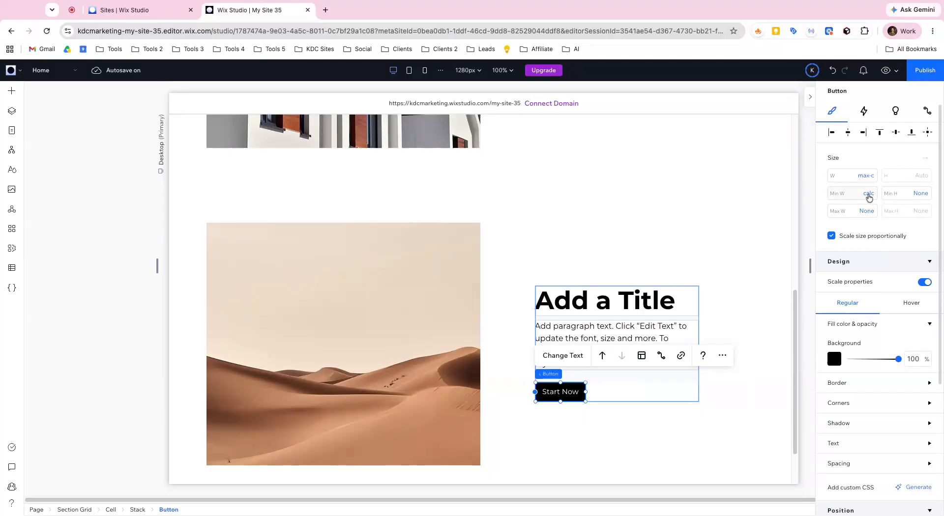
click(867, 197)
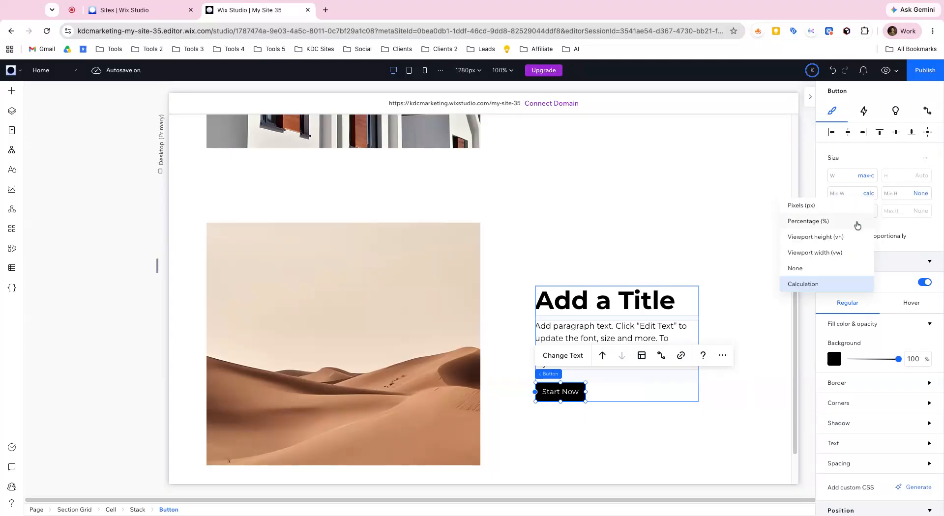
click(829, 209)
click(859, 194)
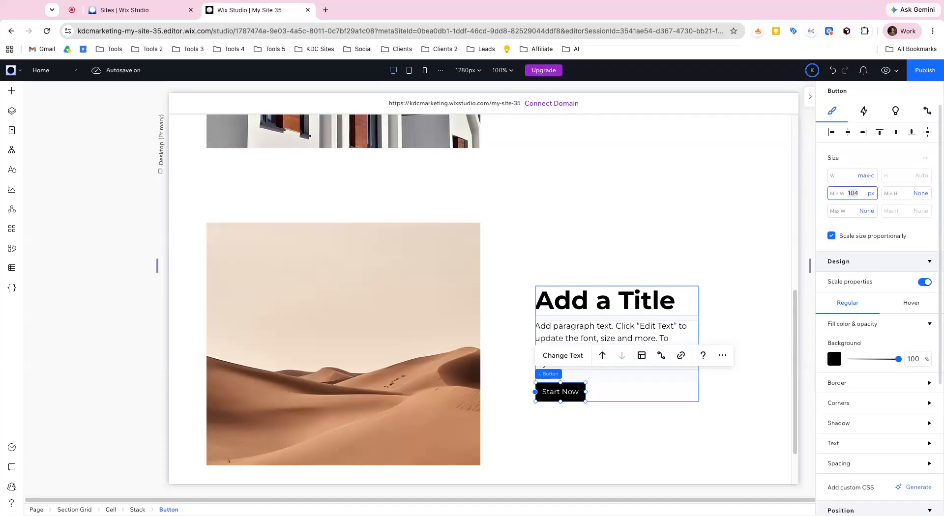
text(110)
key(Return)
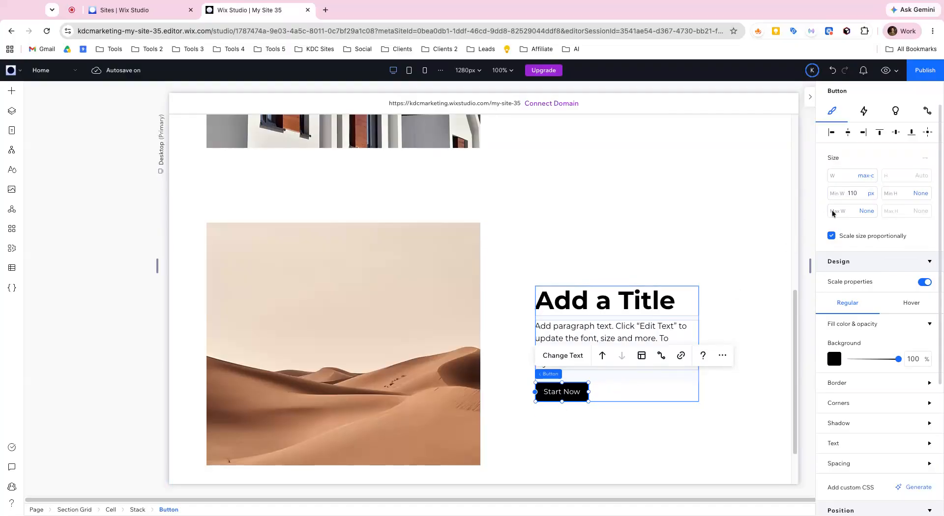
- Switch the Start Now button's minimum height to pixels and set it to 46 px
click(871, 194)
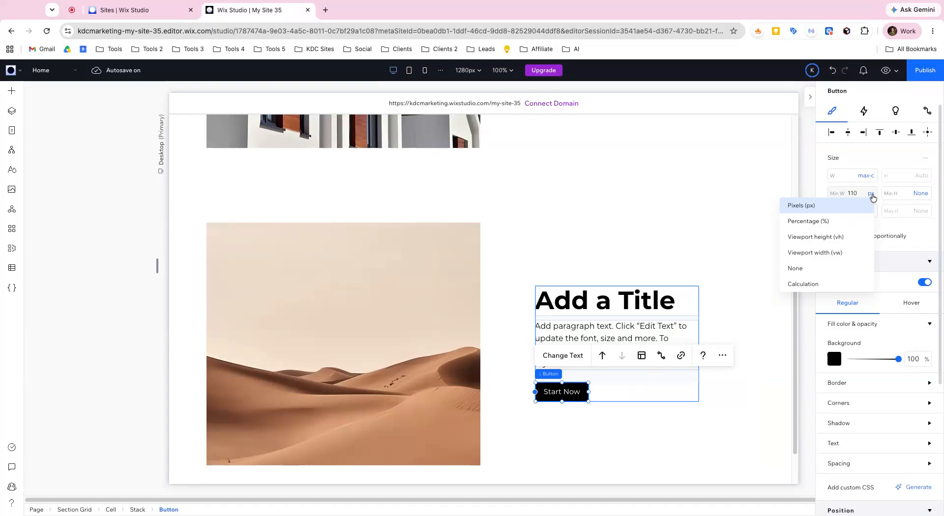
click(917, 194)
click(917, 194)
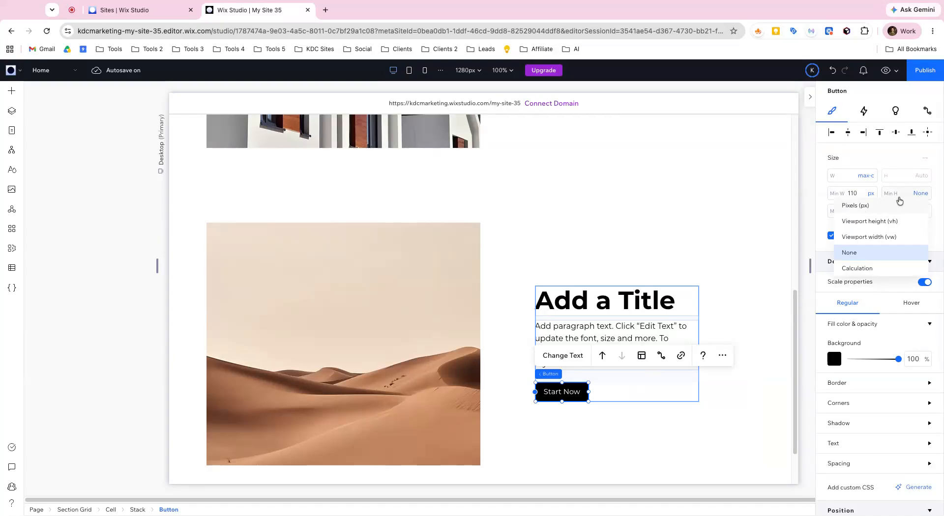
click(859, 209)
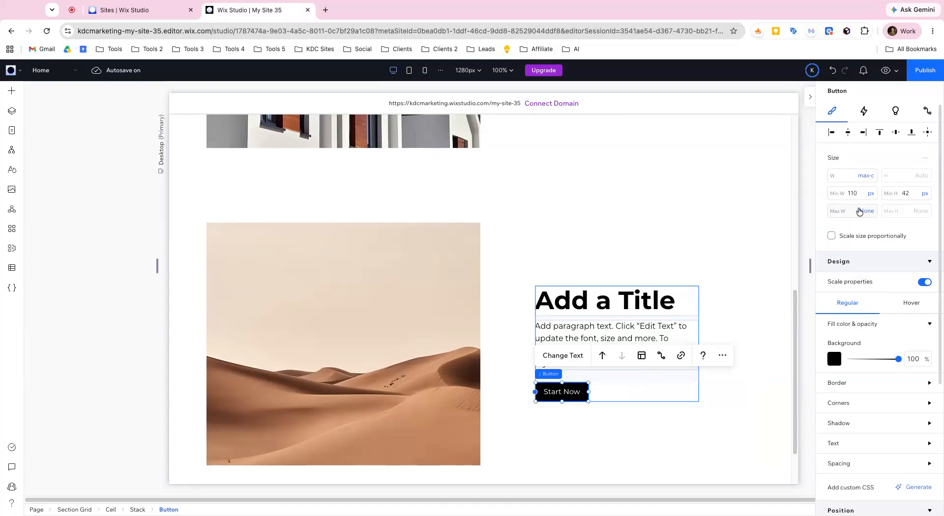
click(909, 195)
text(46)
key(Return)
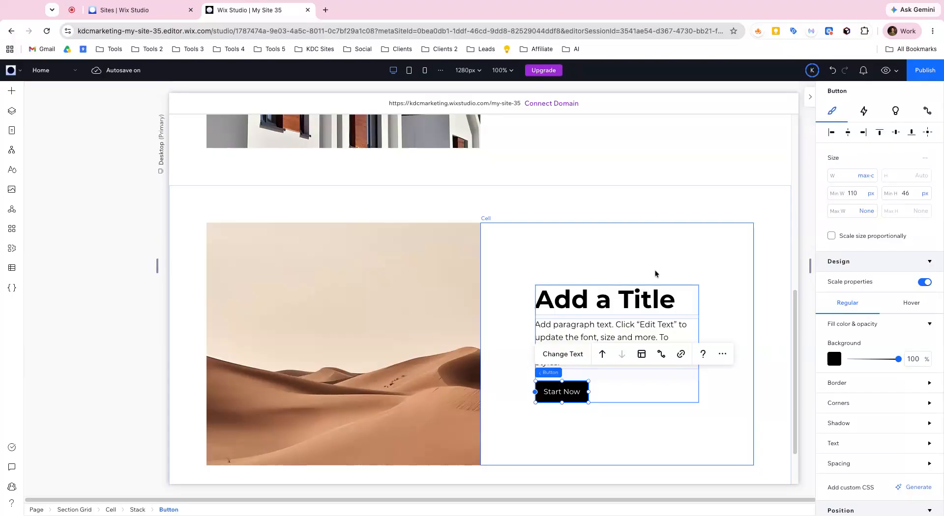
- Change the Start Now button's background fill to dark blue
click(830, 361)
click(843, 426)
click(713, 403)
- Switch the stack's item spacing to pixels, try 20 px, and set it to 16 px
click(670, 388)
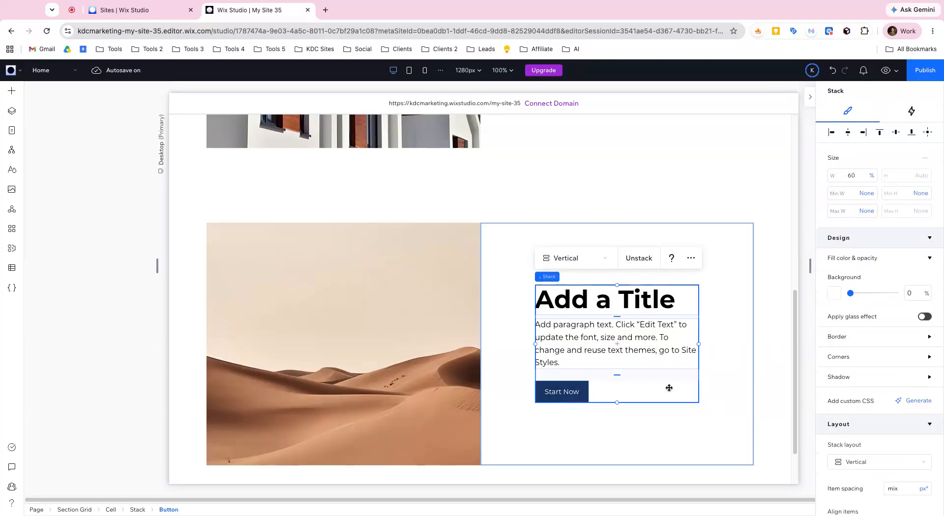
scroll(893, 401, down, 4)
click(921, 310)
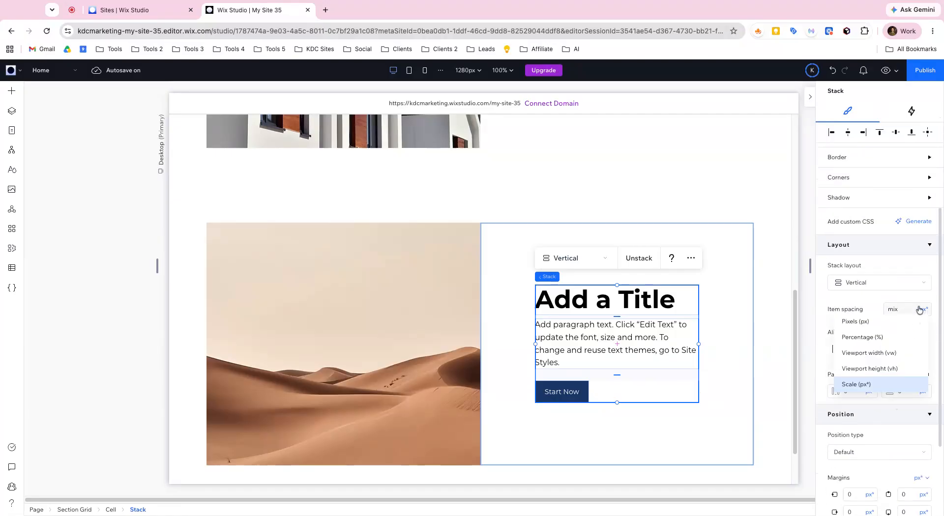
click(880, 324)
click(897, 310)
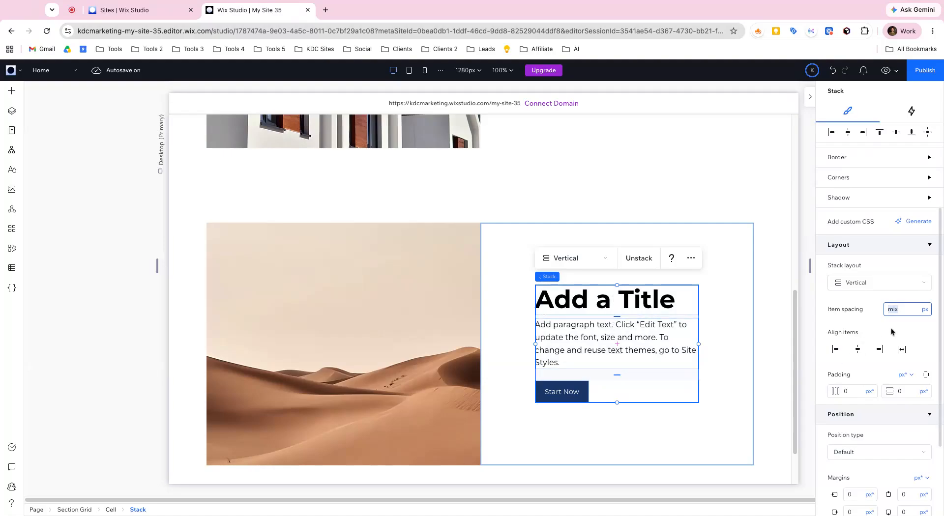
text(20)
key(Return)
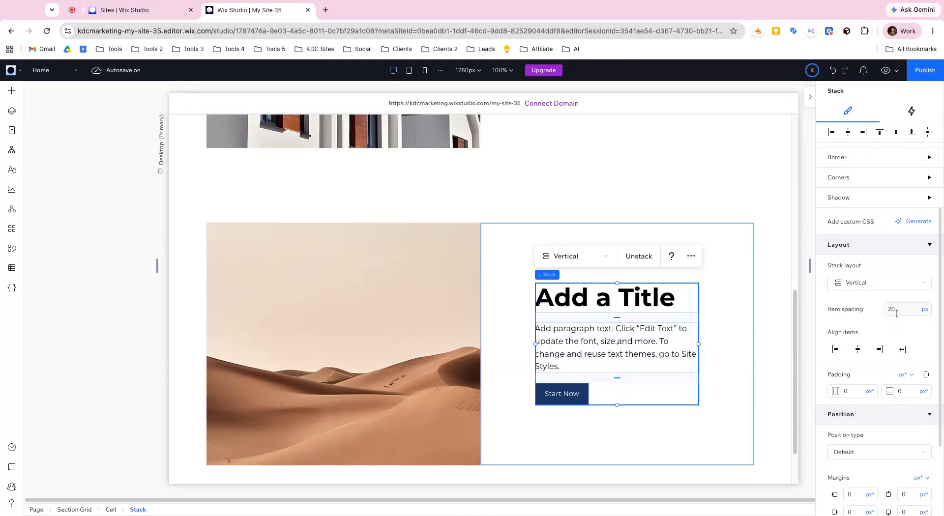
key(Return)
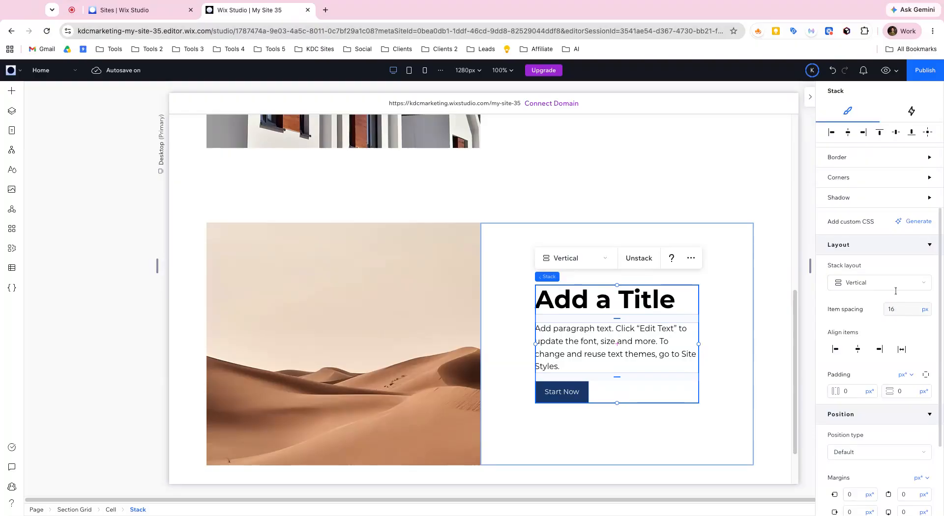
- Try the Paragraph 1 text style on the stack's paragraph, and apply Paragraph 2 instead
click(623, 308)
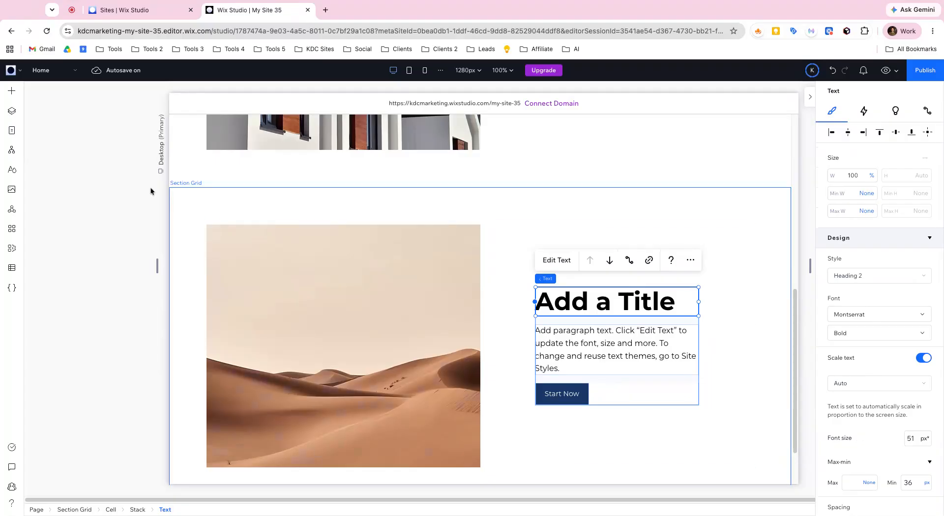
click(11, 91)
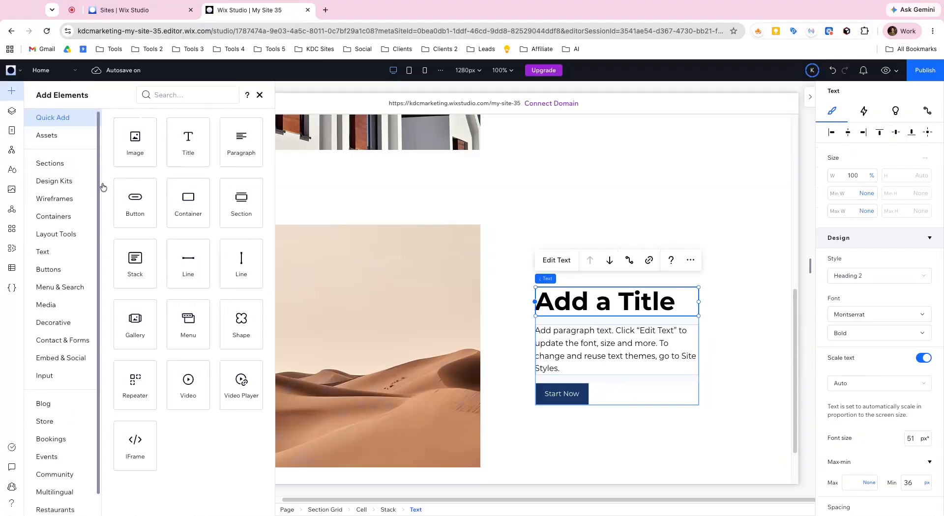
click(617, 347)
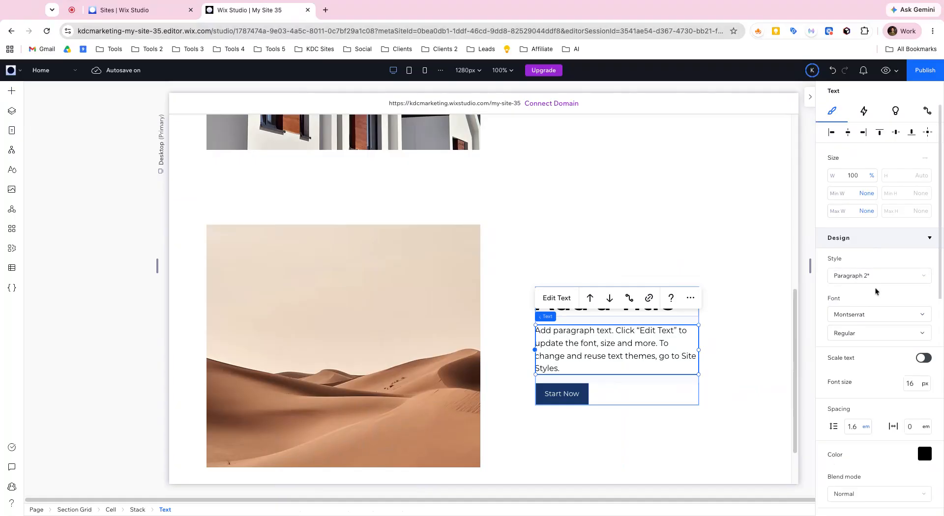
click(872, 282)
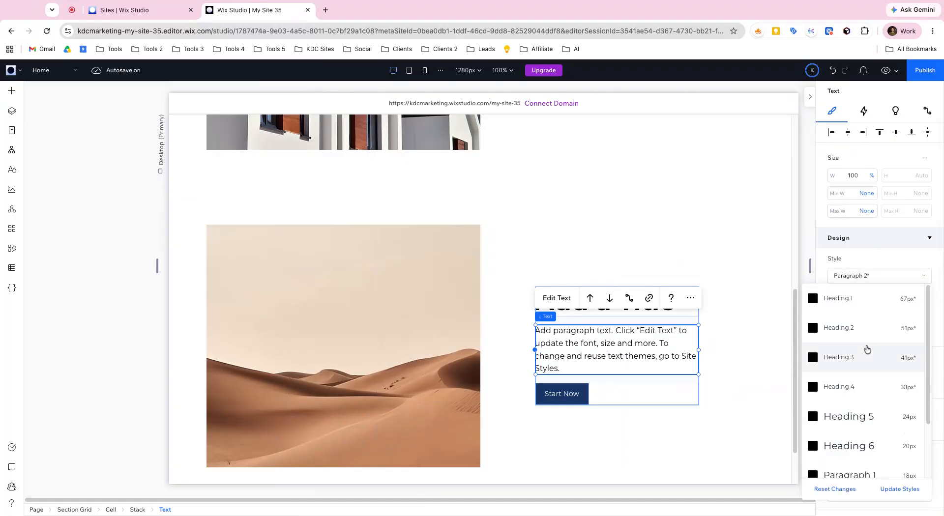
click(859, 411)
click(865, 275)
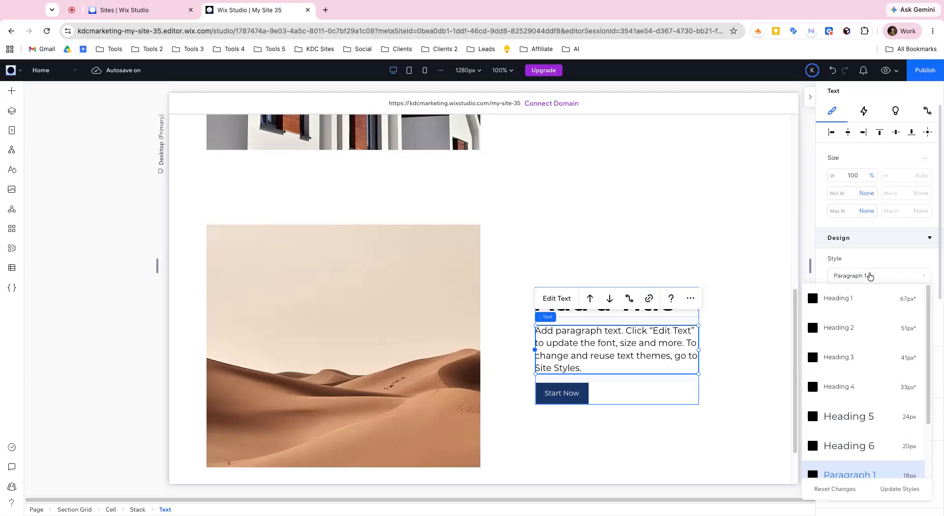
click(862, 404)
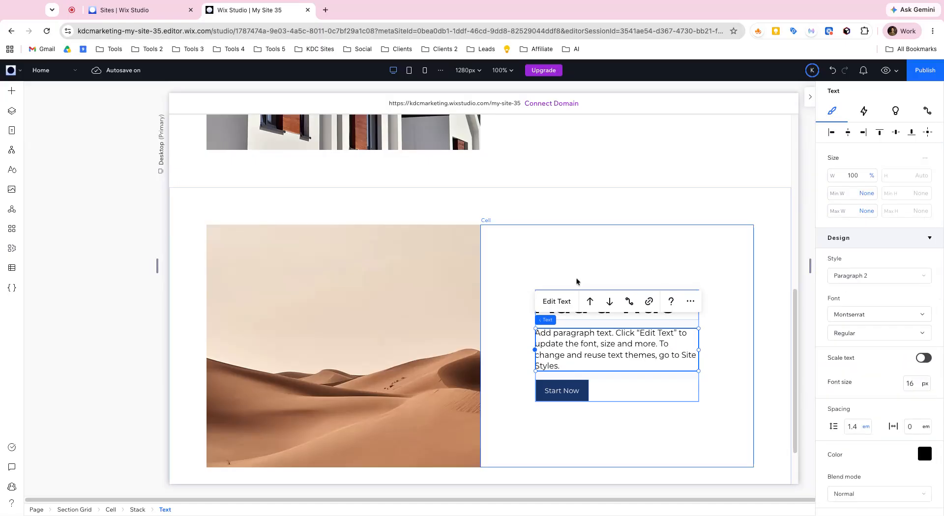
- Review the heading and paragraph text sizes in the site's typography styles
click(12, 170)
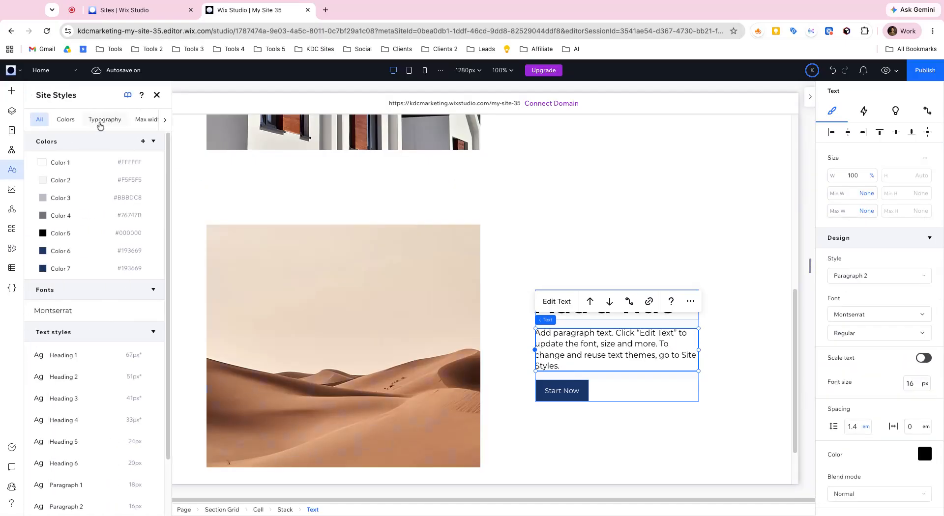
click(103, 120)
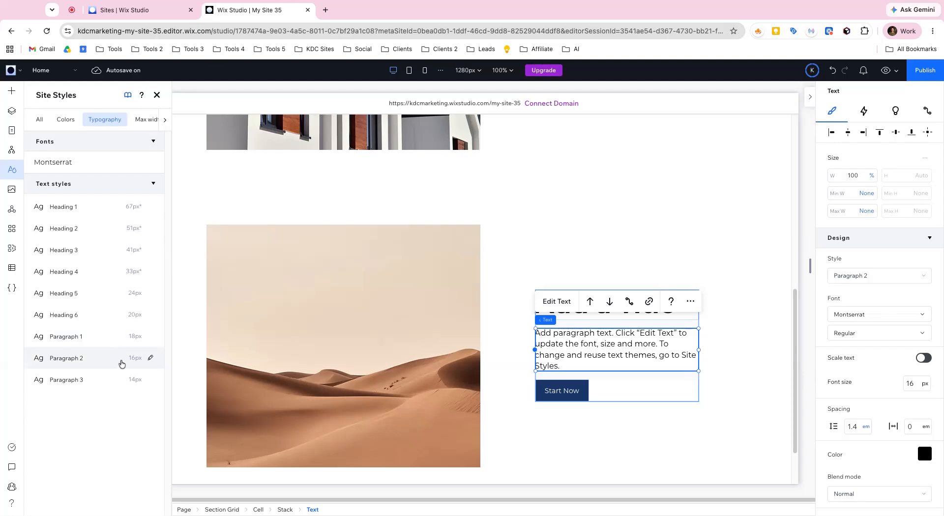
click(157, 95)
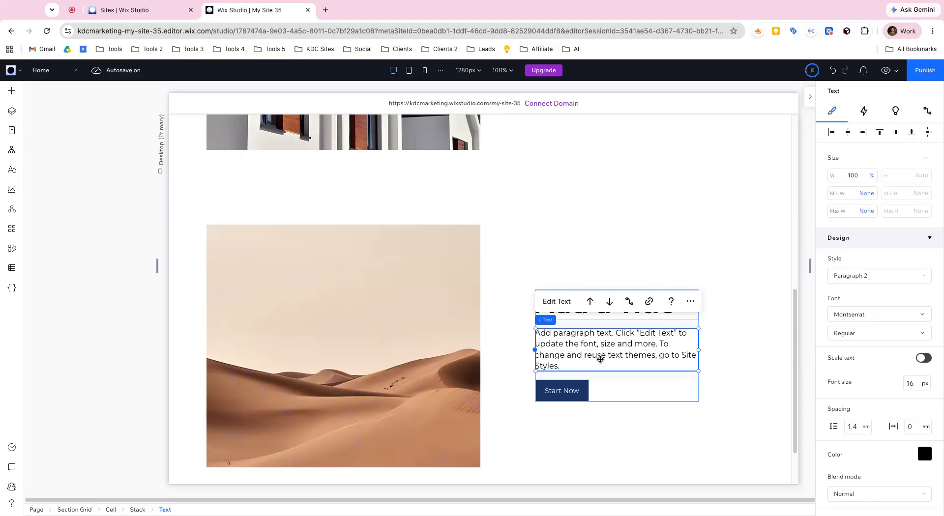
- Keep the stack's title in the Heading 2 style and set its line spacing to 1 em
click(740, 316)
click(676, 311)
click(676, 311)
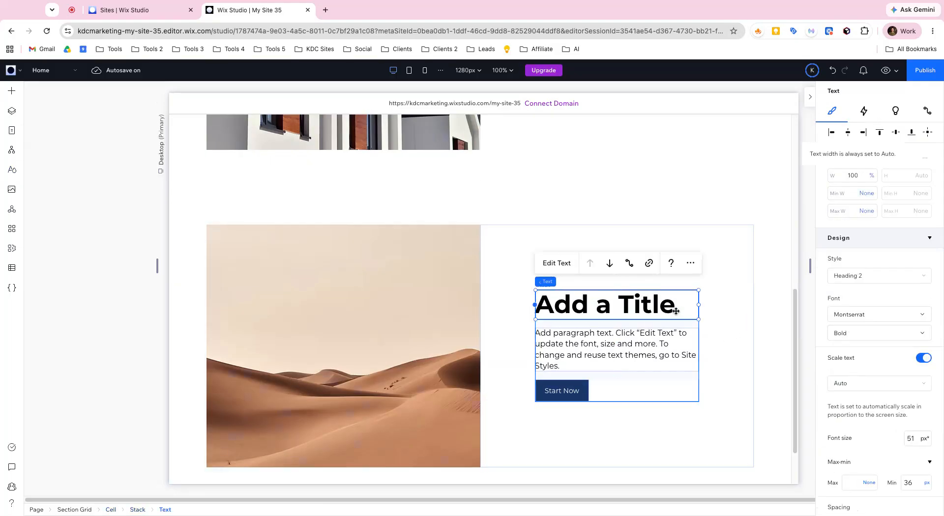
click(875, 284)
click(861, 329)
scroll(860, 351, down, 4)
click(854, 327)
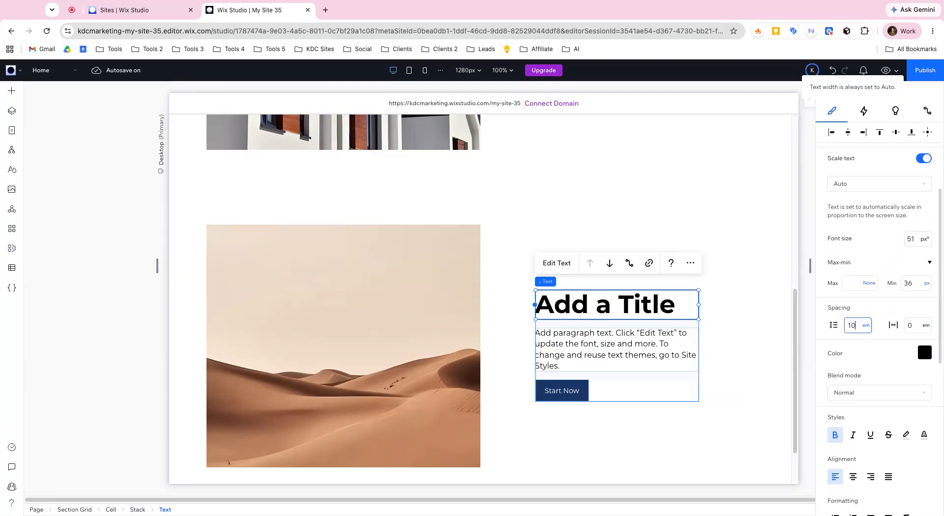
text(1)
- Copy the heading "Get The Home of Your Dreams" from the house section and paste it over the new stack's title
scroll(685, 249, up, 3)
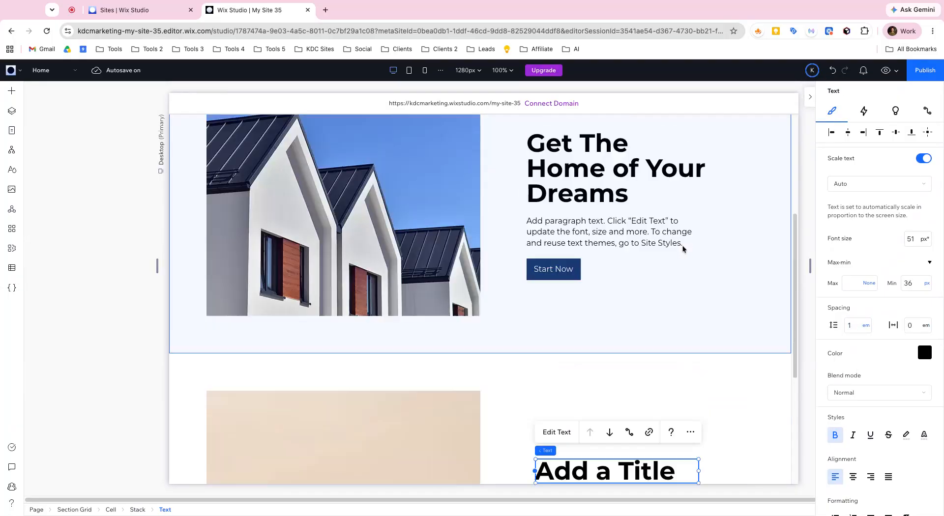
click(596, 177)
click(596, 177)
click(596, 177)
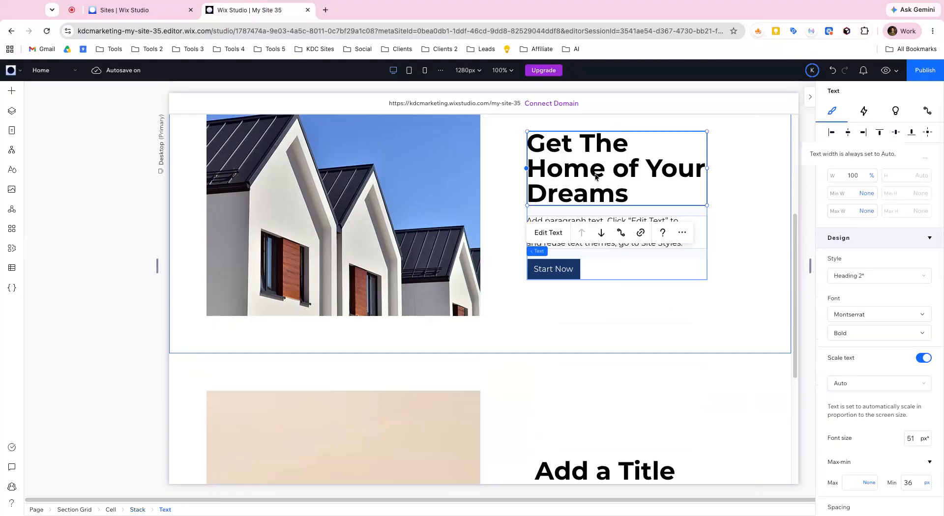
click(548, 233)
key(super+c)
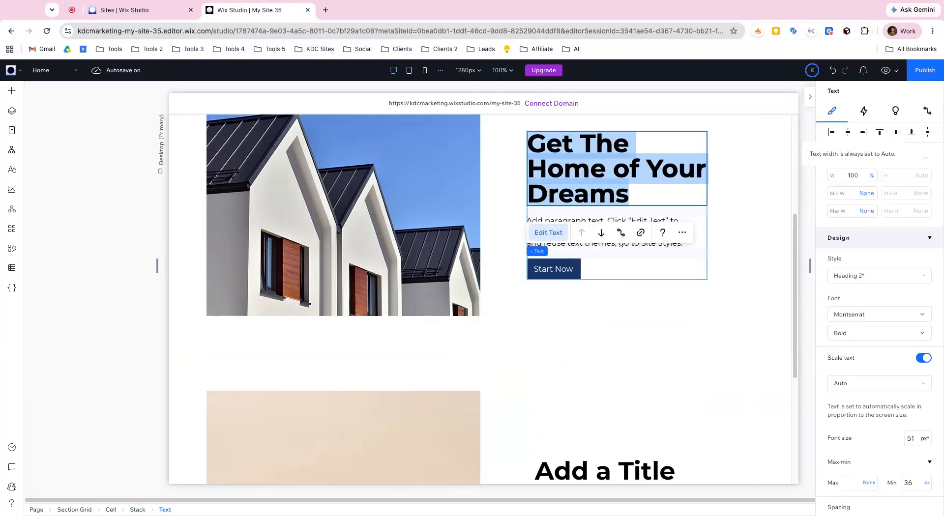
scroll(592, 257, down, 5)
double_click(580, 238)
key(super+v)
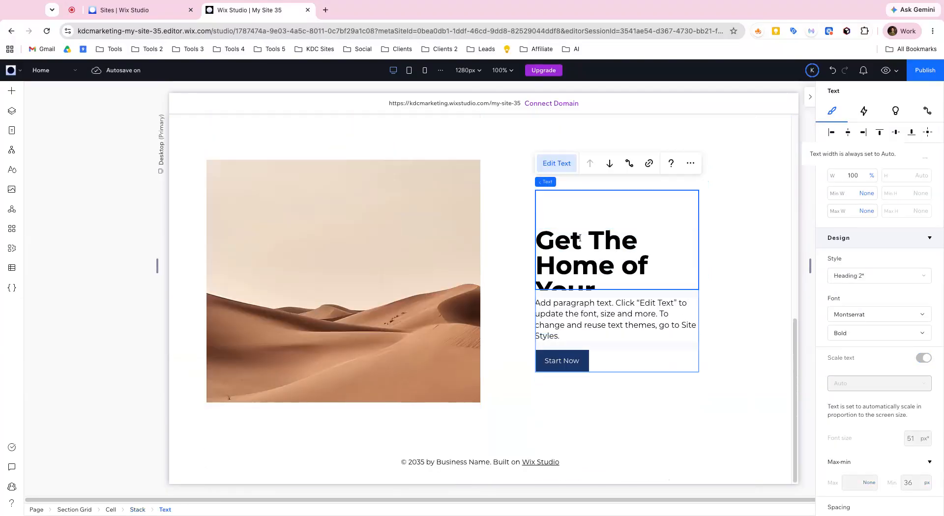
- Set the new stack's width to 70% and center it in its cell
click(703, 285)
click(705, 286)
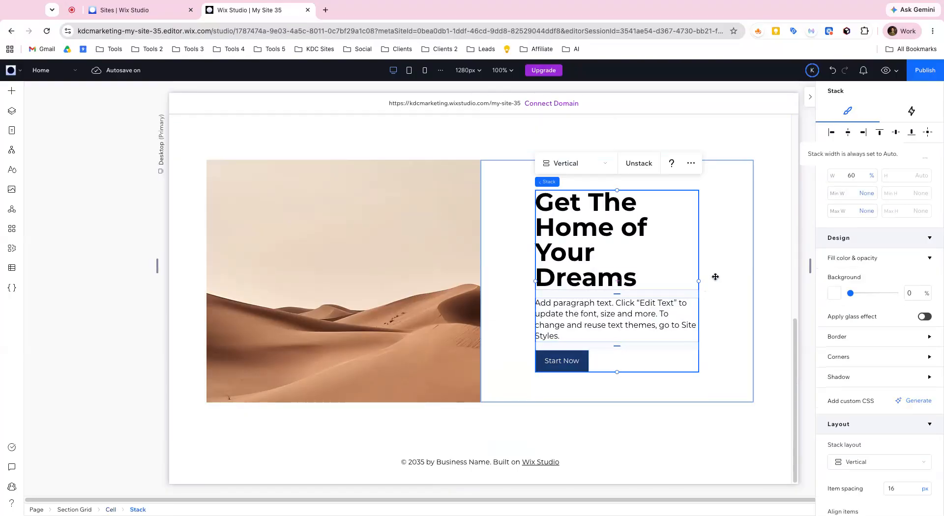
click(856, 181)
text(70)
key(Return)
click(928, 132)
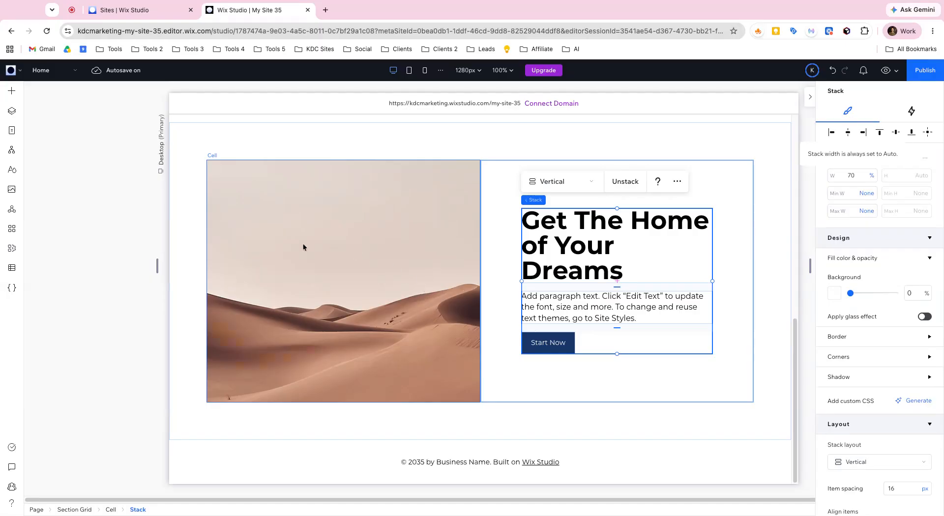
- Replace the desert image in the first cell with the Modern Residential Homes picture from Media from Wix
click(184, 219)
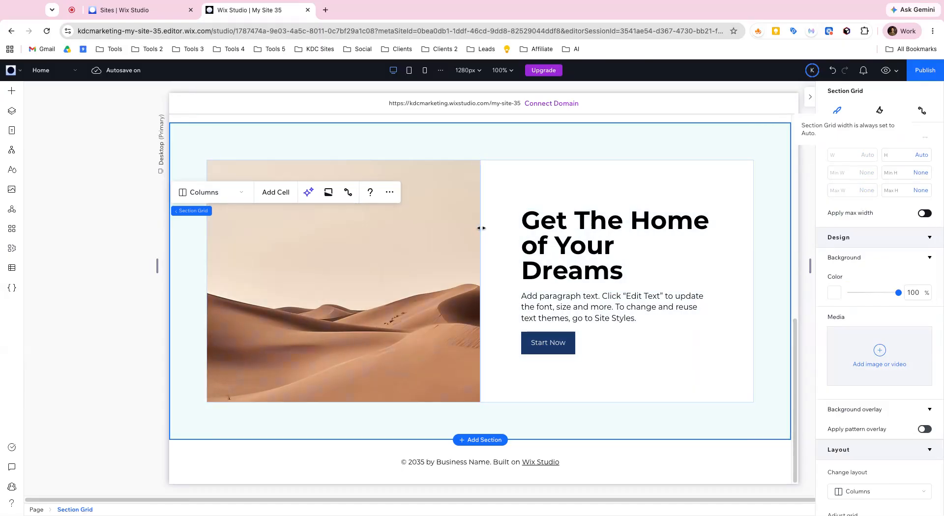
click(374, 259)
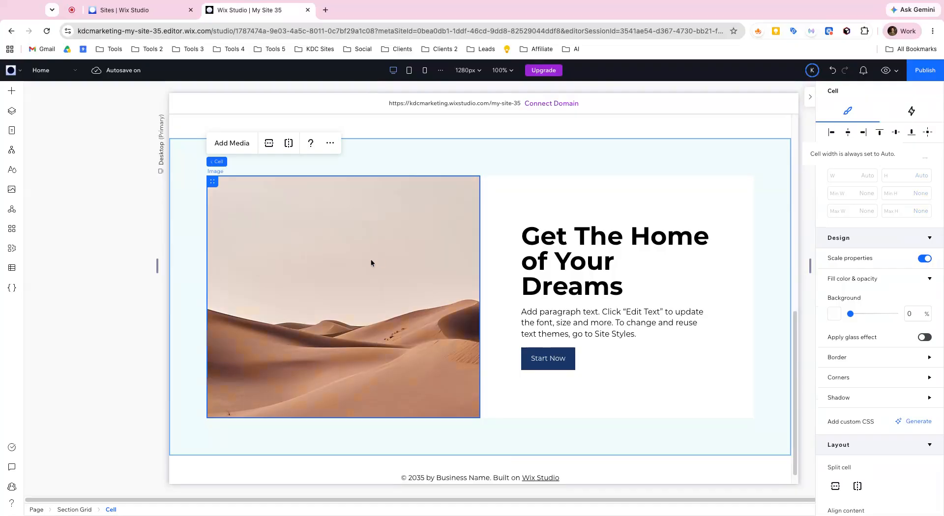
click(242, 214)
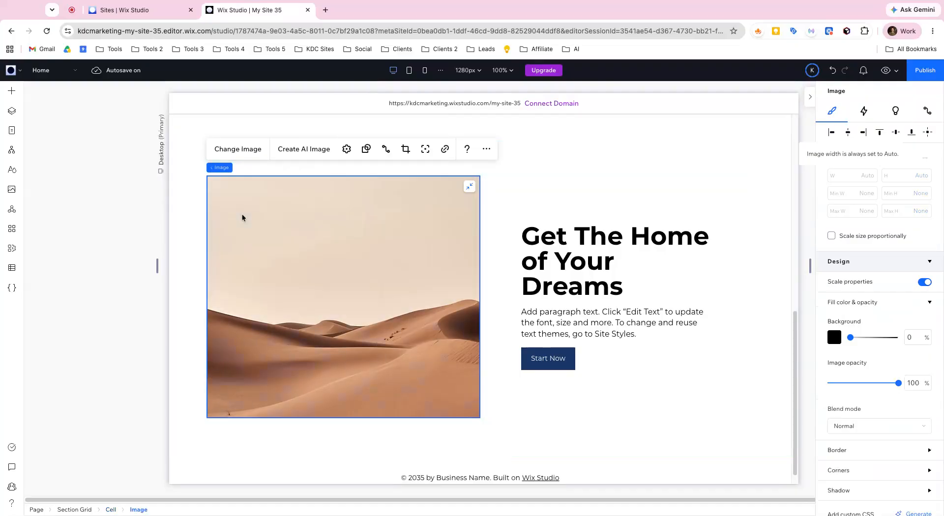
click(241, 152)
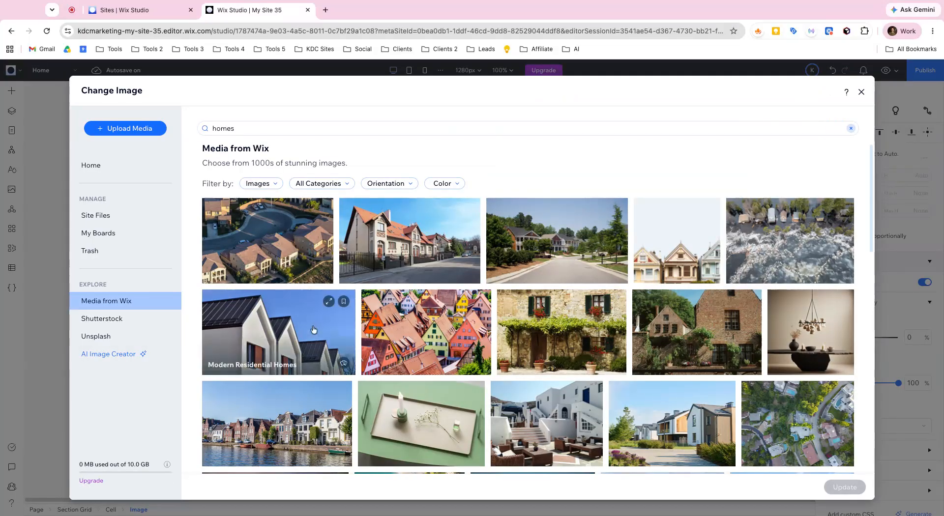
click(348, 336)
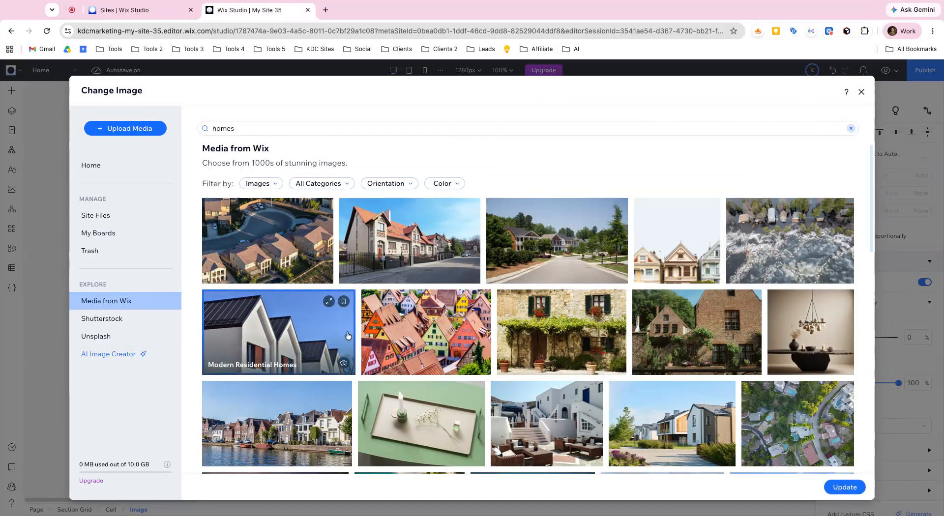
click(845, 487)
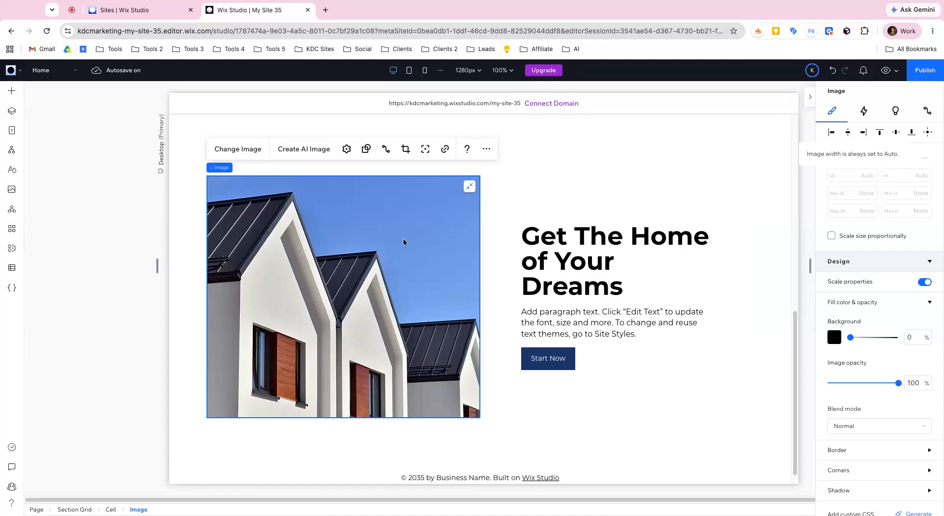
- Try the house image unstretched in its cell, and stretch it to fill the cell again
scroll(403, 241, up, 5)
scroll(425, 251, down, 5)
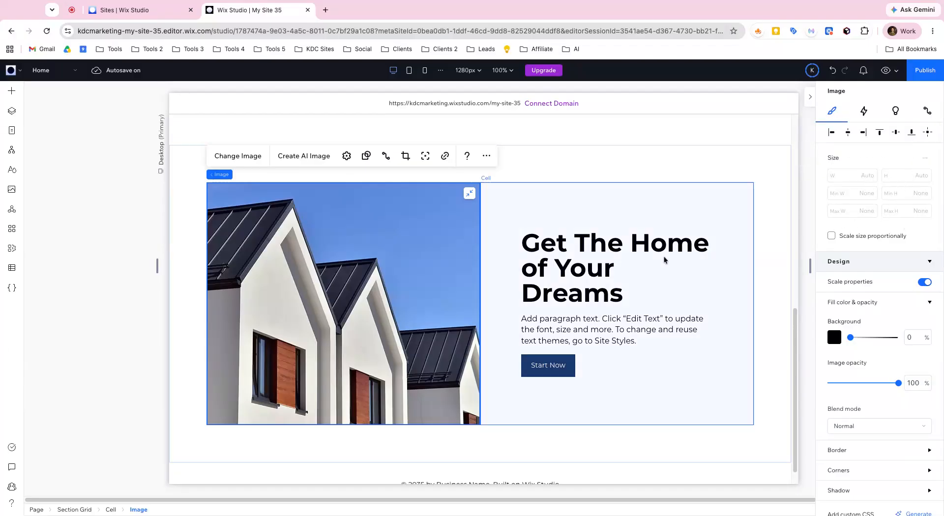
click(468, 195)
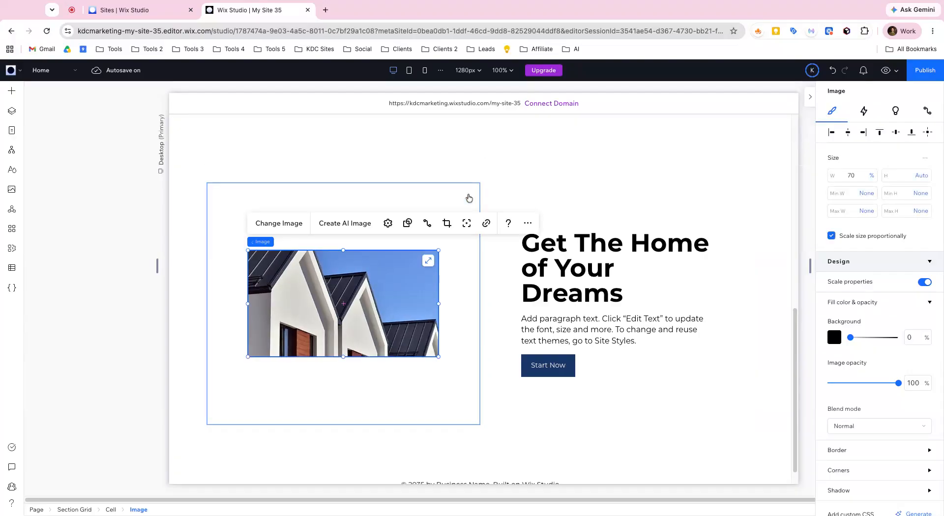
click(428, 261)
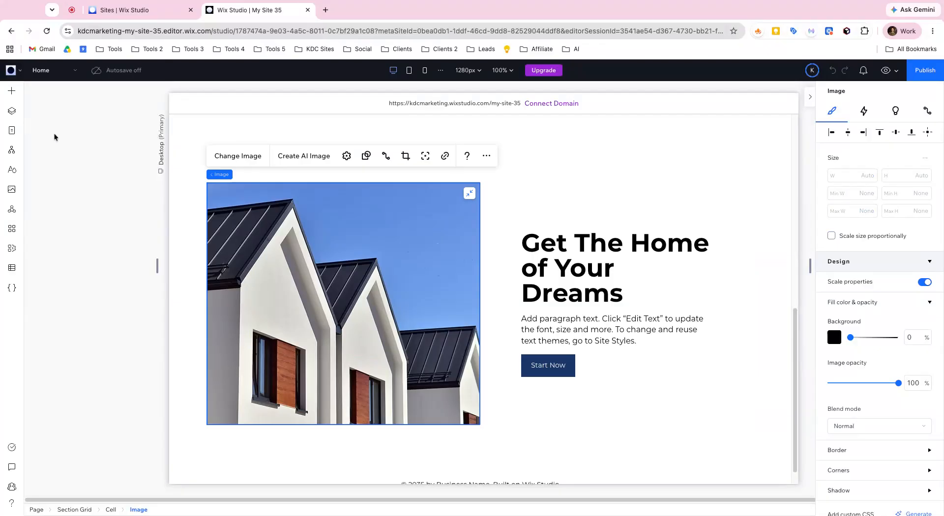
- Examine the row and column sizing of the lower house section grid, including the unit options for its first column
click(11, 110)
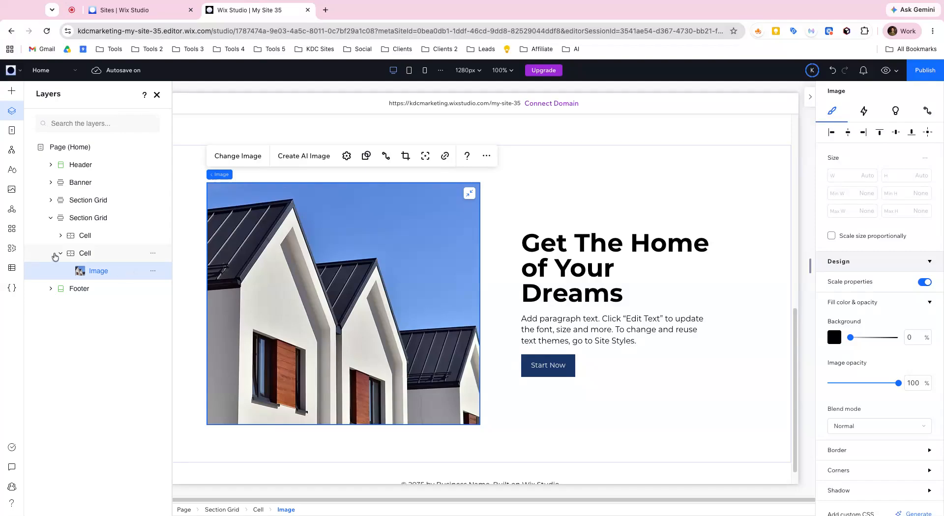
click(78, 254)
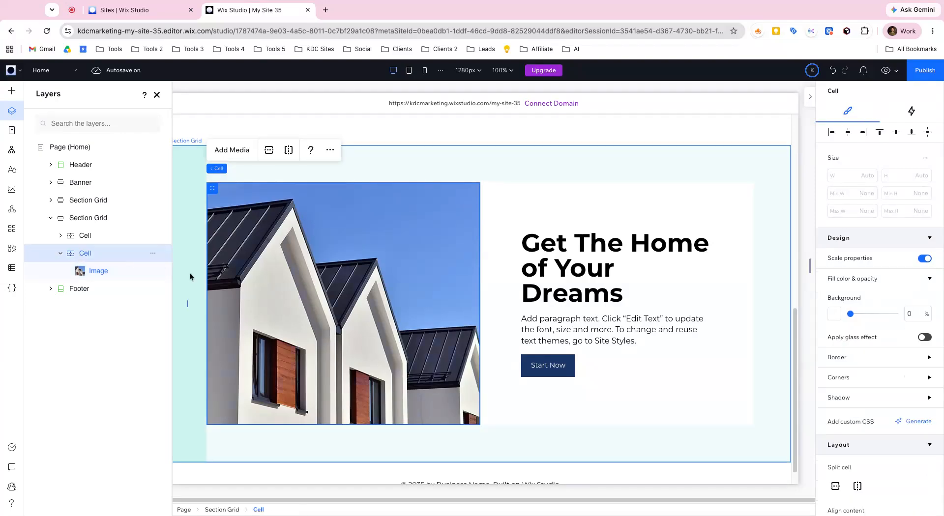
scroll(336, 322, down, 1)
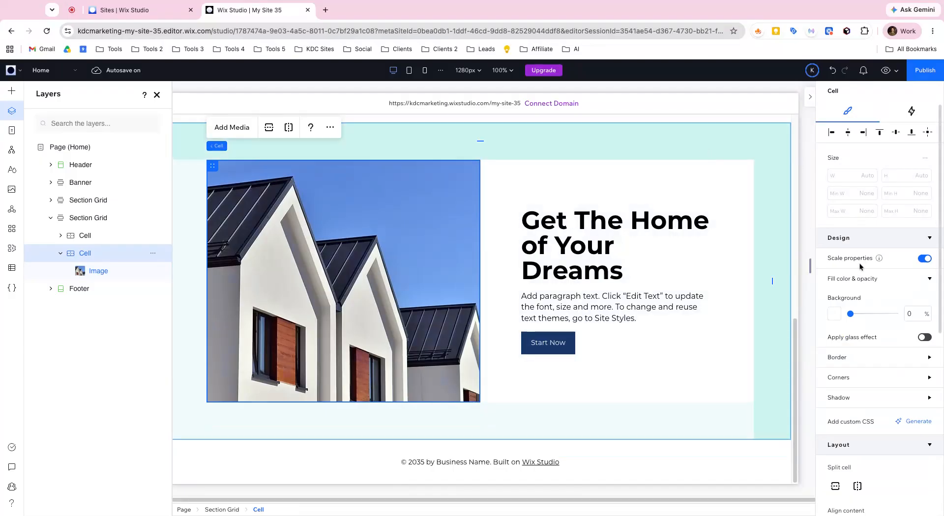
click(100, 218)
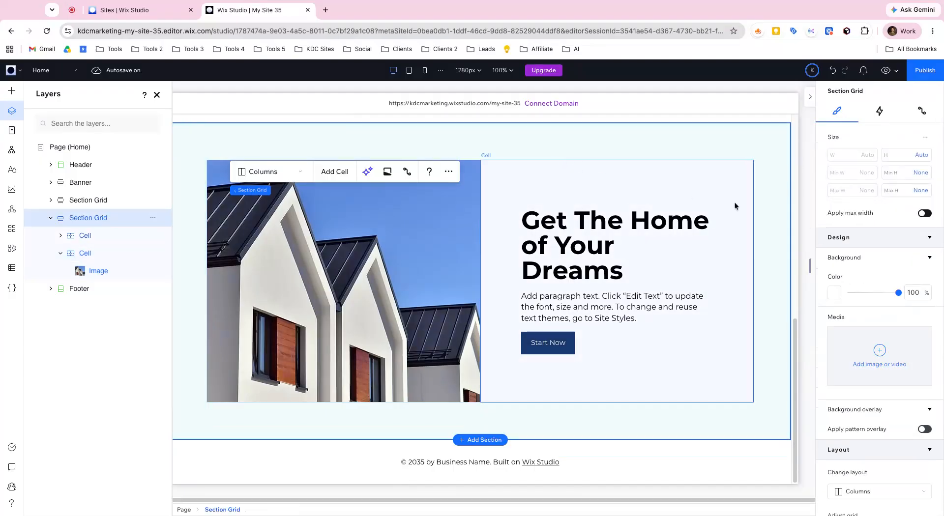
scroll(868, 231, down, 7)
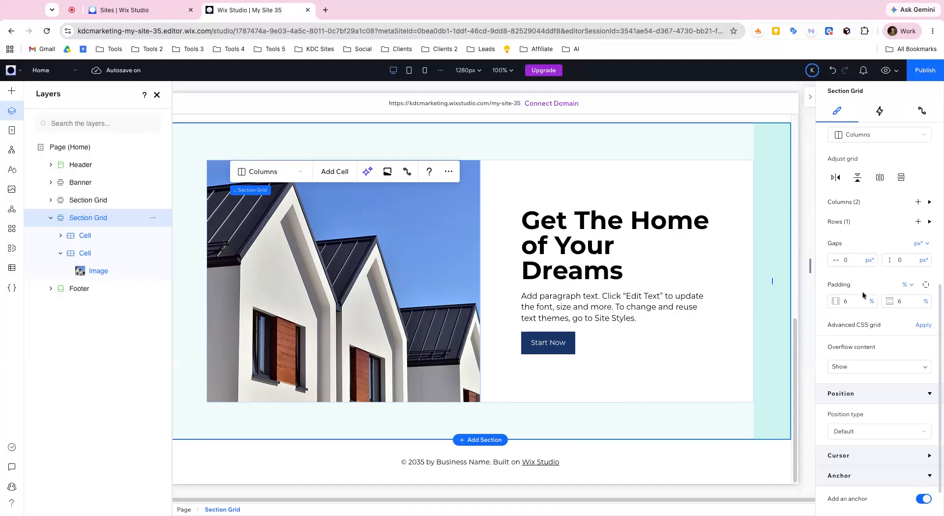
click(929, 221)
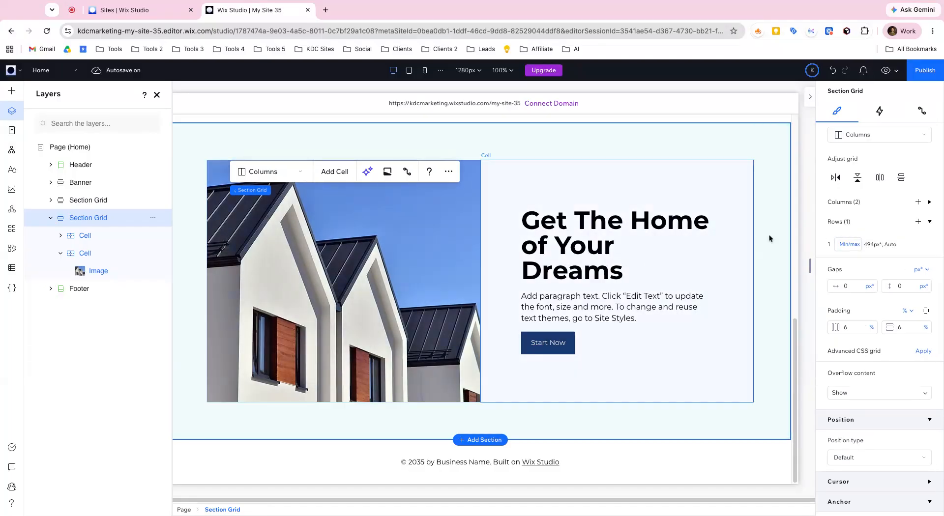
click(929, 202)
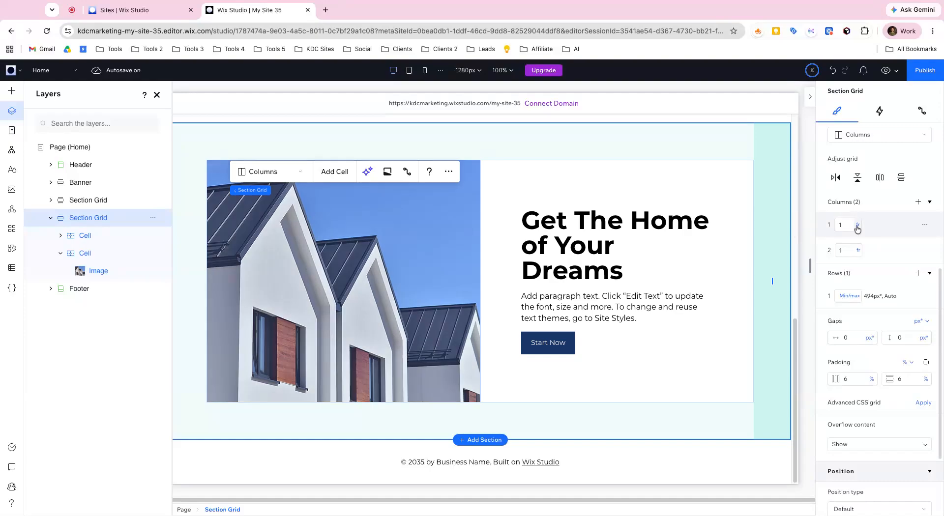
click(858, 226)
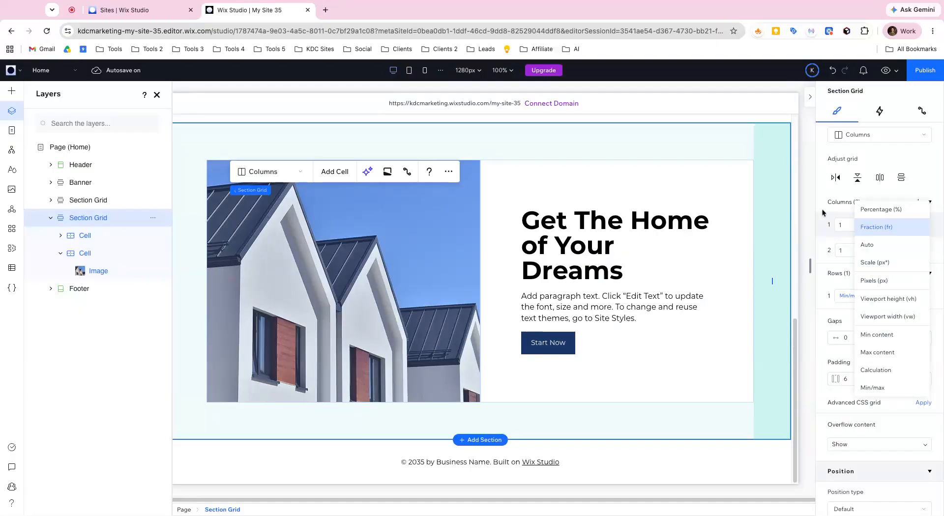
click(822, 196)
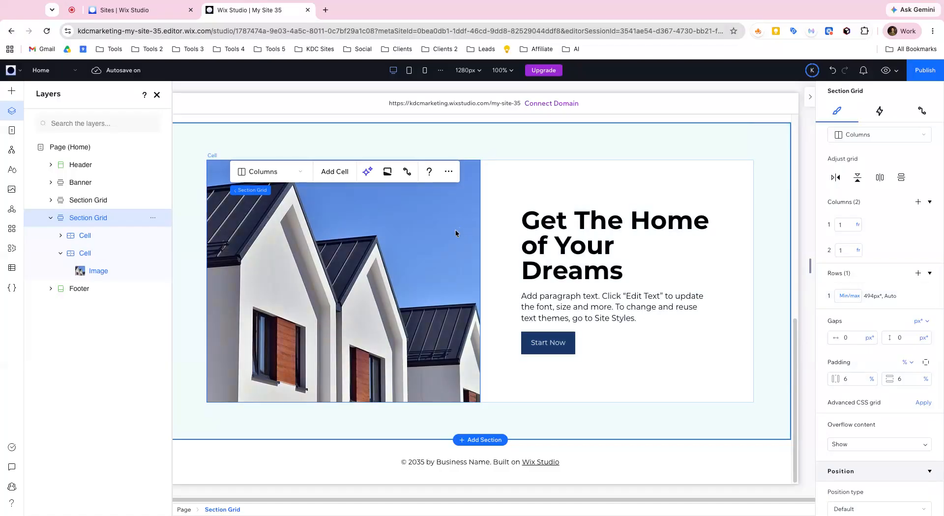
- Switch the house section grid row's minimum height to the Pixels unit and set it to 450 px
click(873, 297)
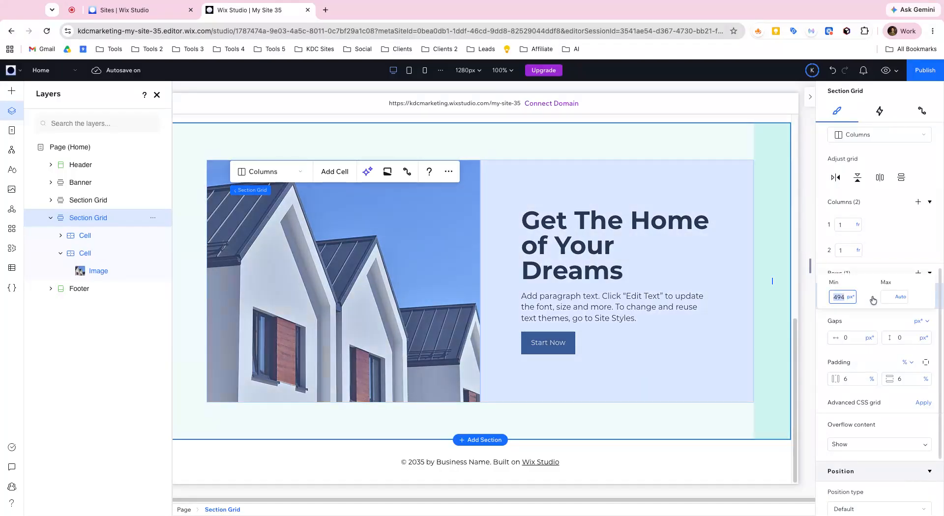
click(851, 298)
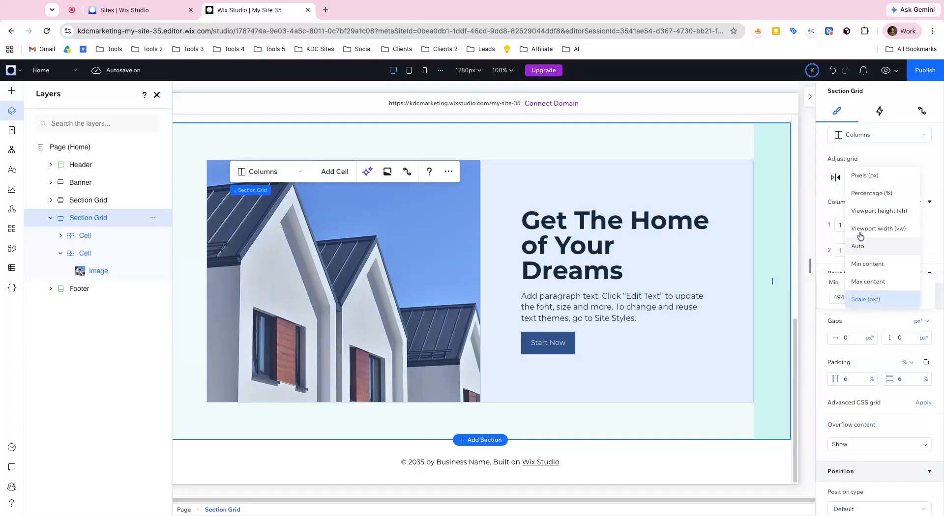
click(857, 178)
click(845, 298)
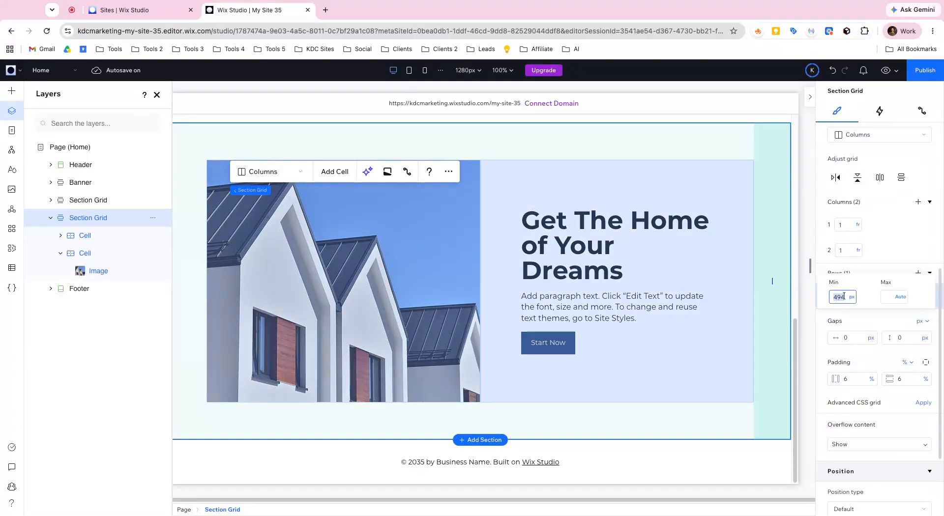
key(Return)
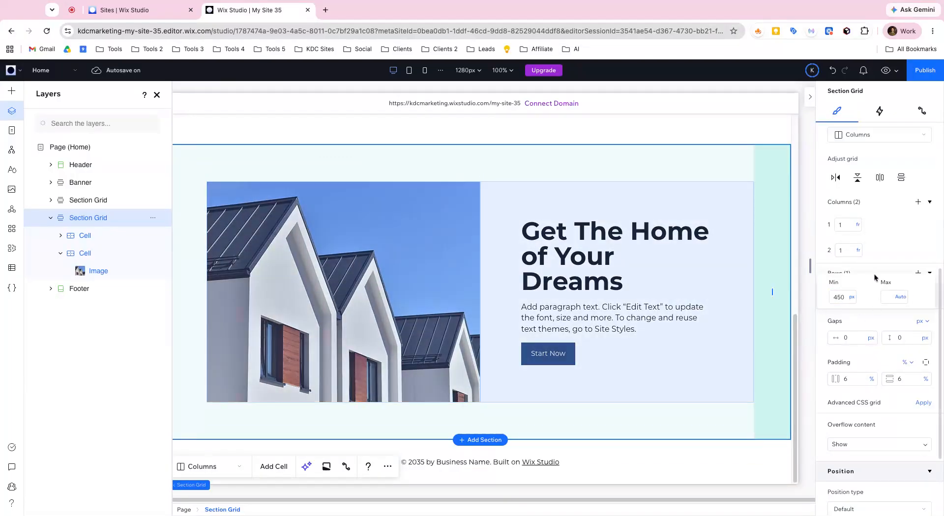
click(902, 271)
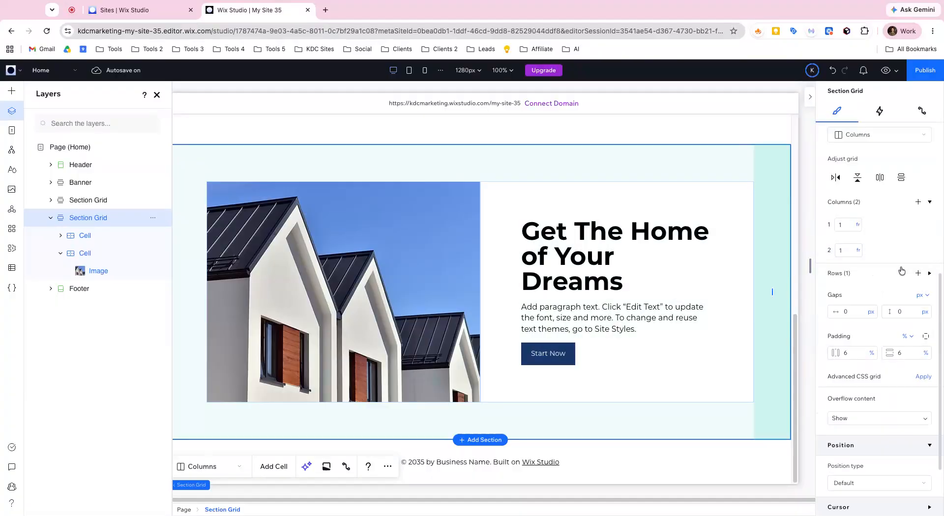
click(926, 273)
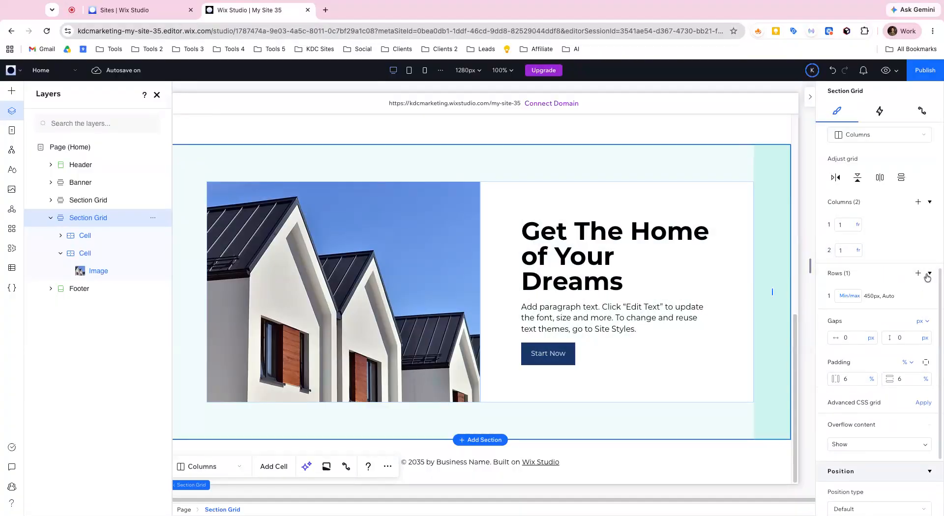
click(888, 300)
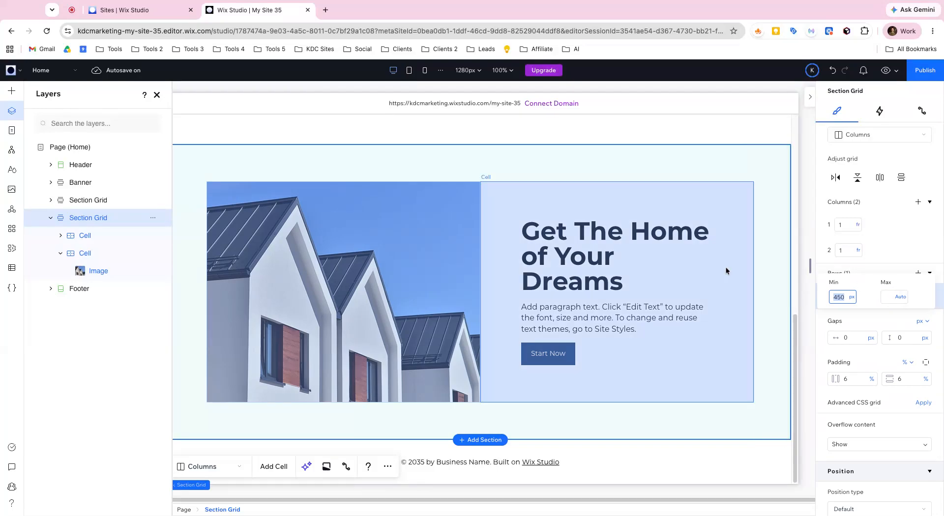
click(741, 248)
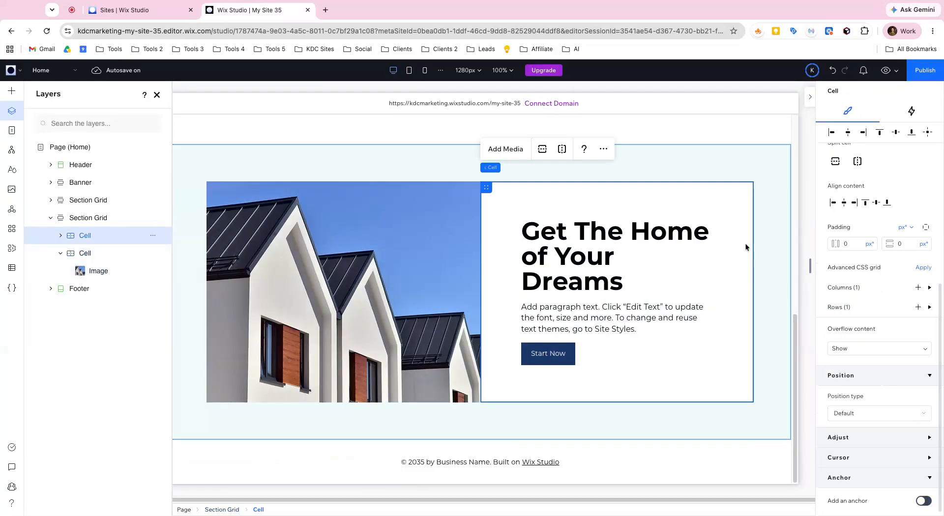
- Compare the tablet and mobile breakpoints, and change the lower house section grid's layout to Rows on mobile
click(425, 70)
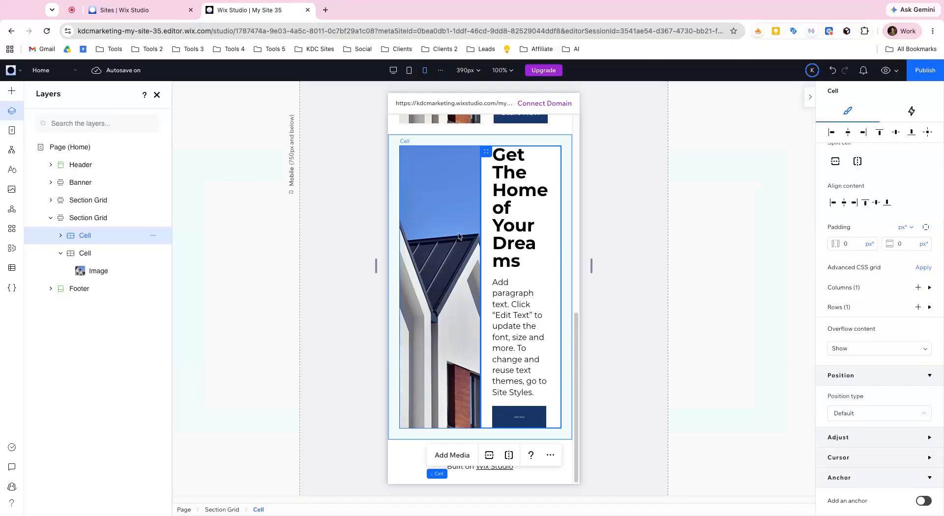
click(409, 70)
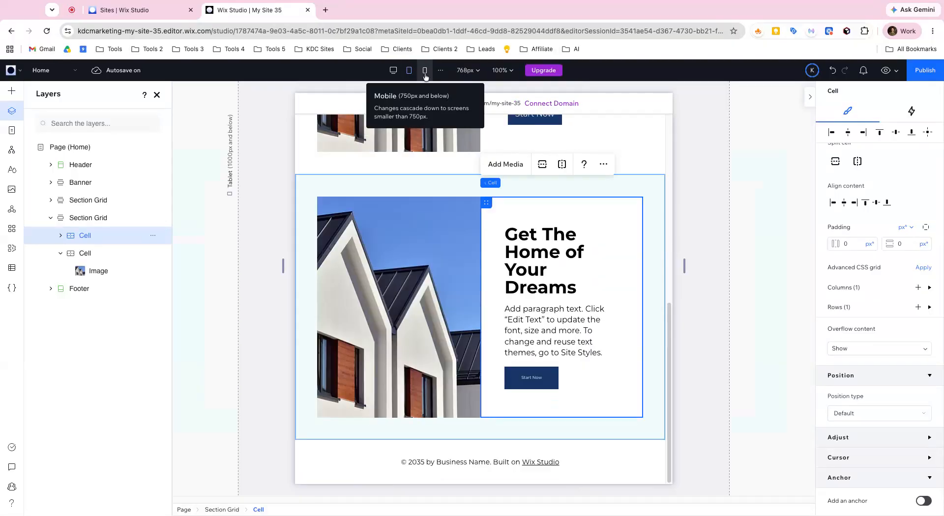
click(425, 75)
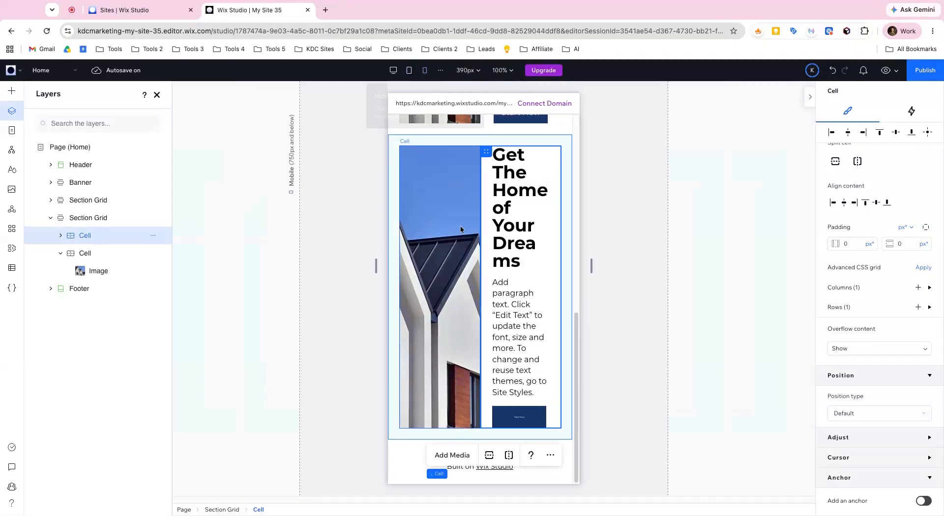
click(395, 192)
scroll(889, 255, up, 2)
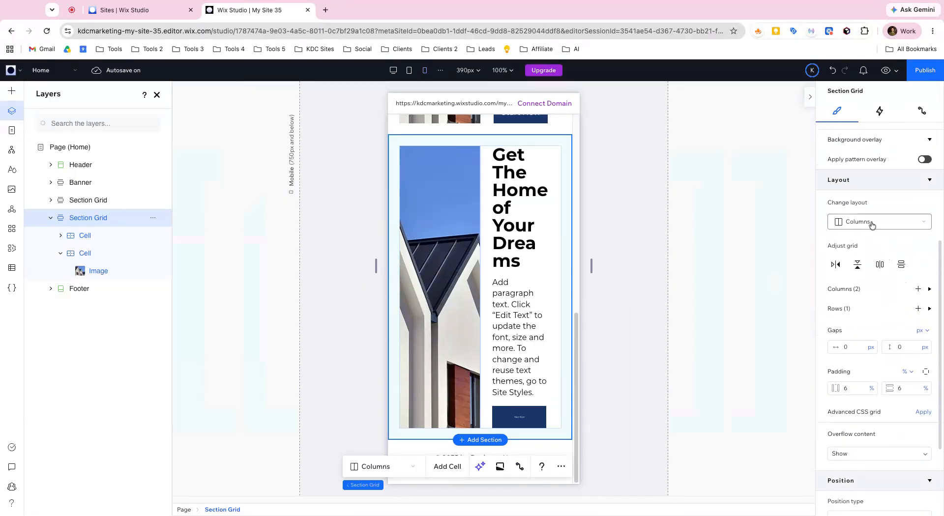
click(868, 222)
click(867, 210)
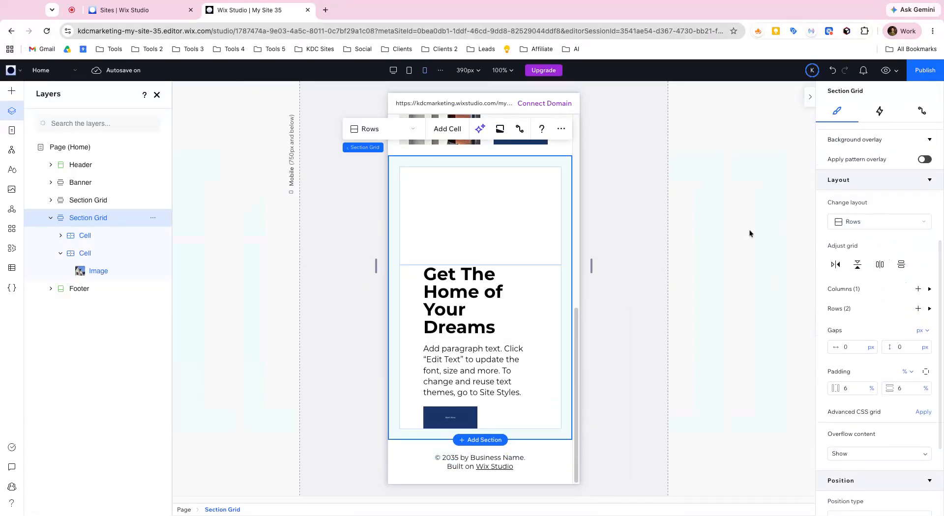
- Set the minimum height of the image row in the mobile house section grid to 300 px
click(930, 309)
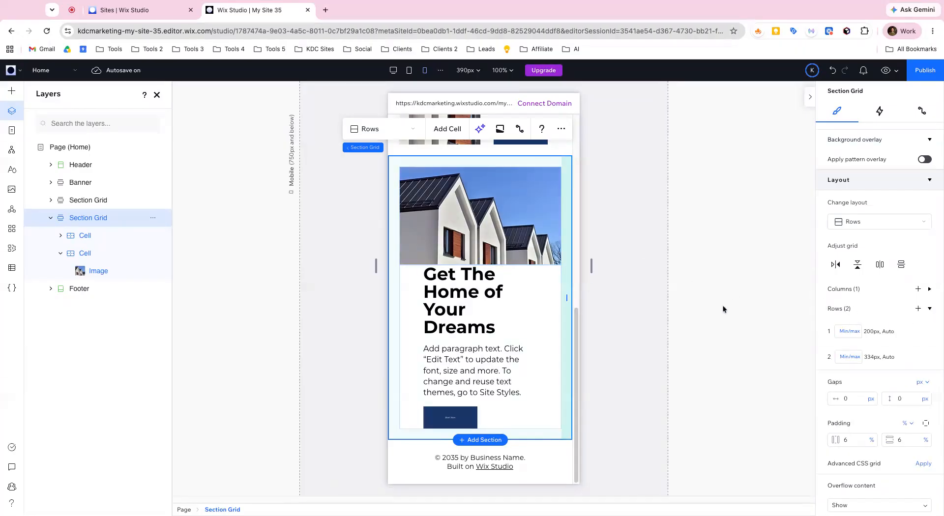
click(871, 337)
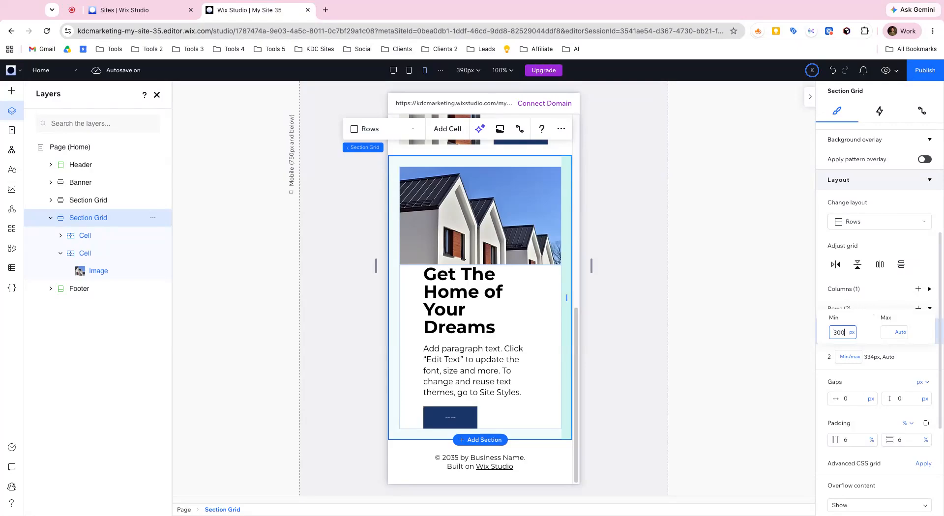
text(300)
key(Return)
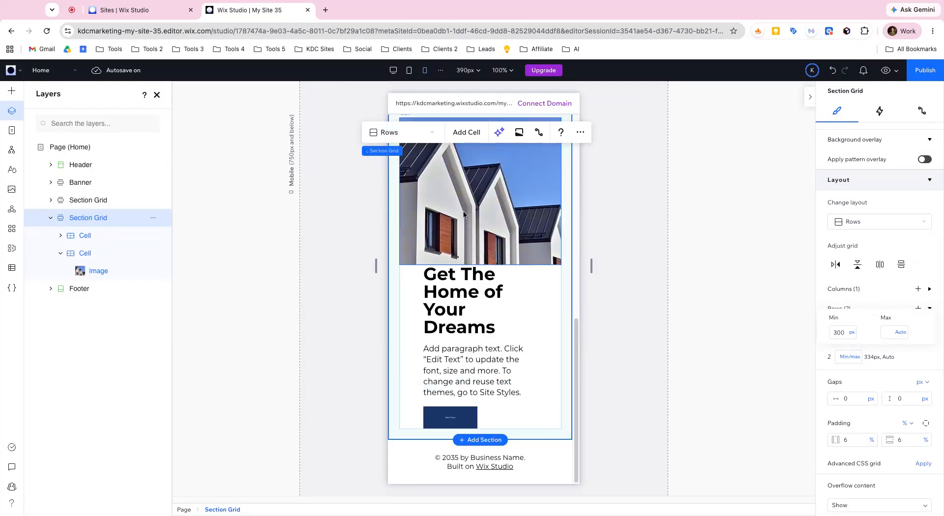
click(885, 298)
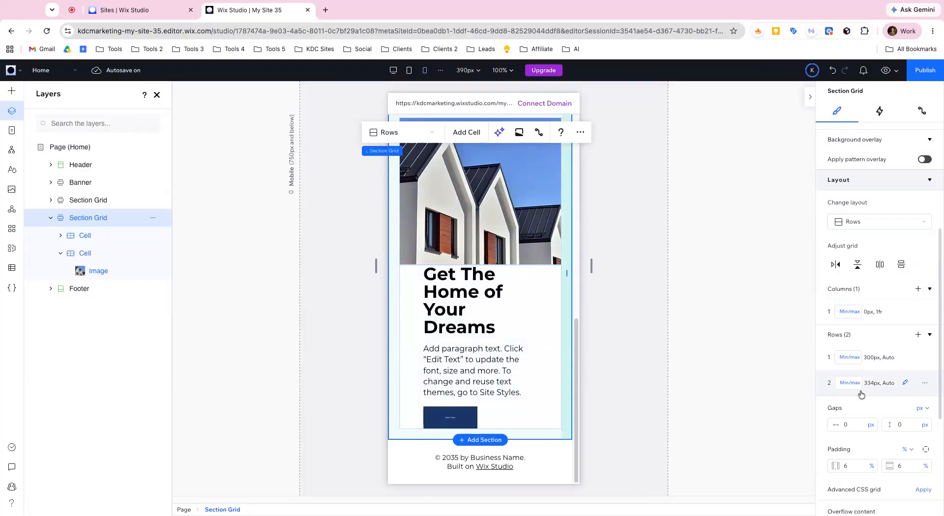
- Set the minimum height of the second row, which holds the text stack, to Auto in the mobile section grid
click(452, 314)
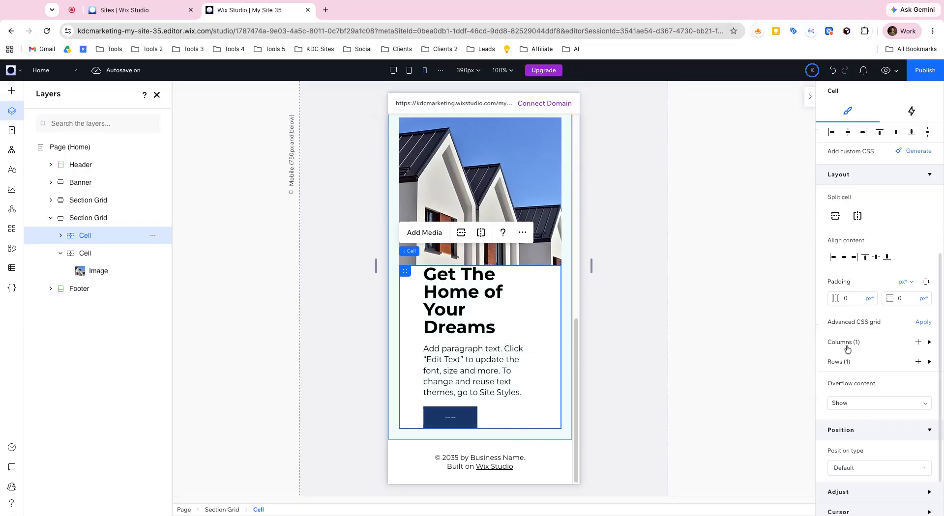
click(396, 326)
click(931, 312)
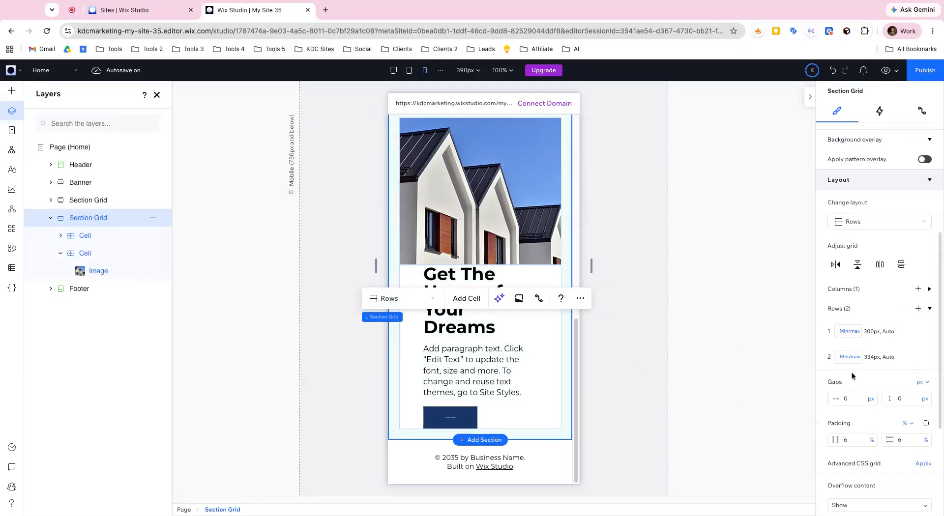
click(870, 358)
text(334)
click(853, 358)
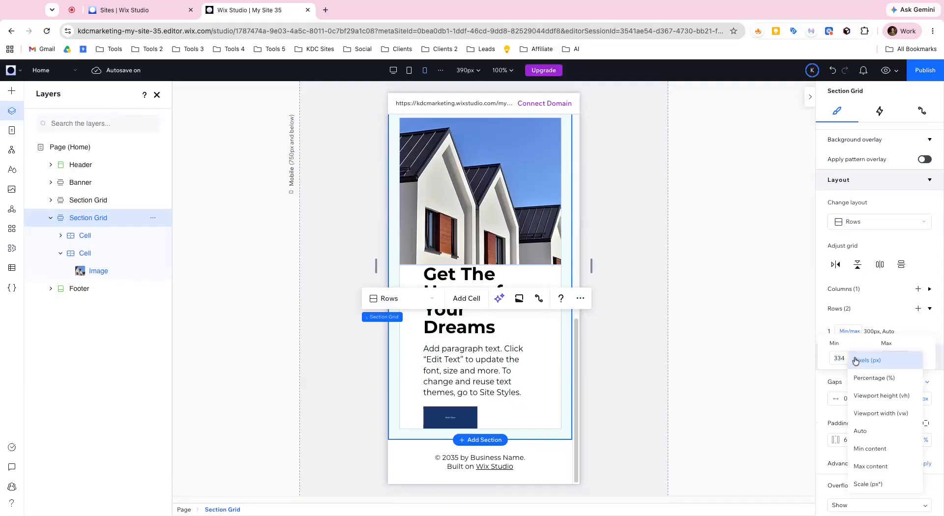
click(872, 433)
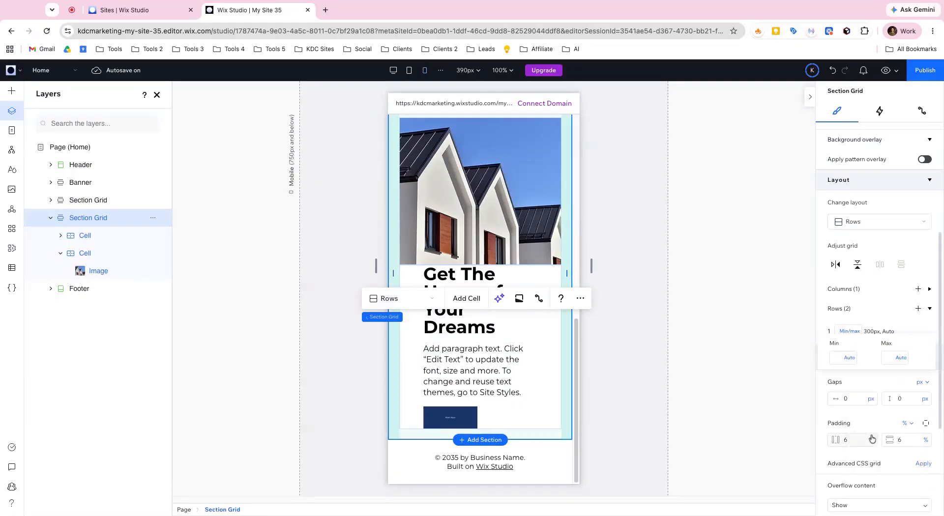
click(488, 324)
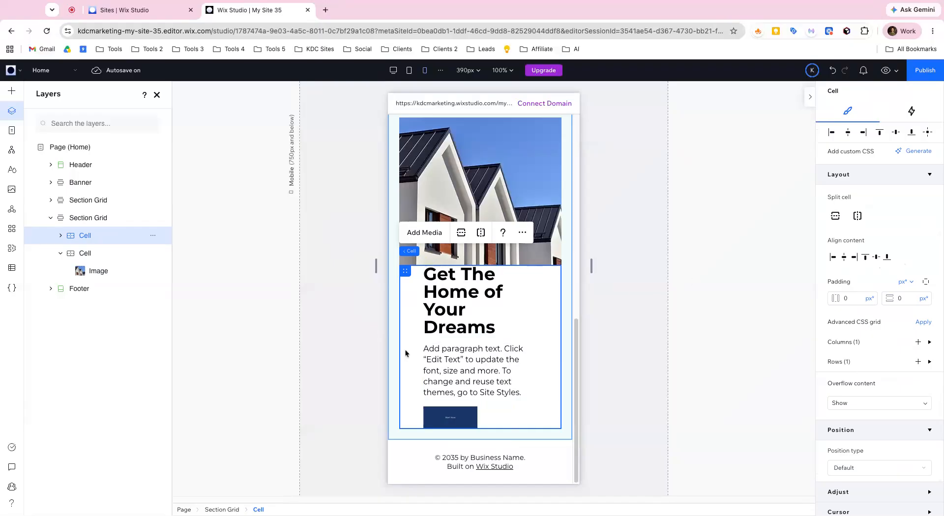
- Apply the Paragraph 2 text theme to the Start Now button in the lower house section at the desktop breakpoint
click(459, 324)
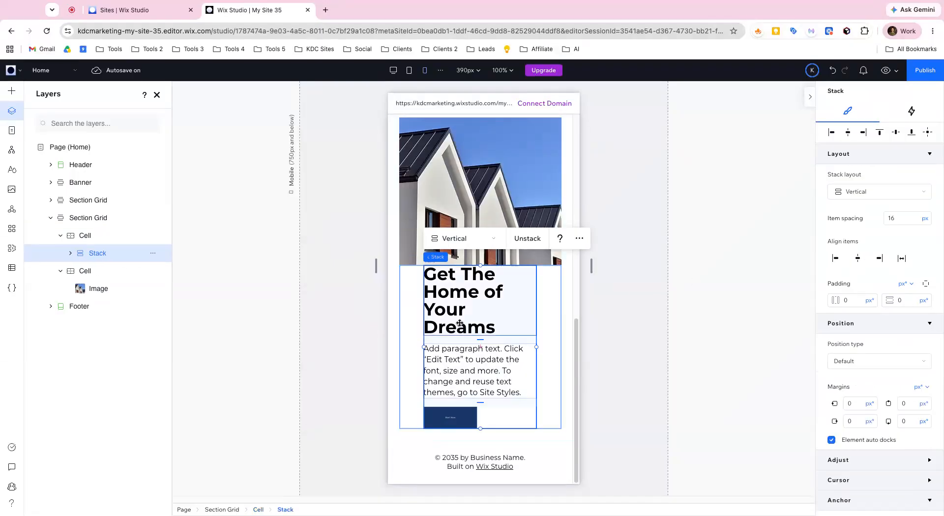
scroll(522, 317, up, 3)
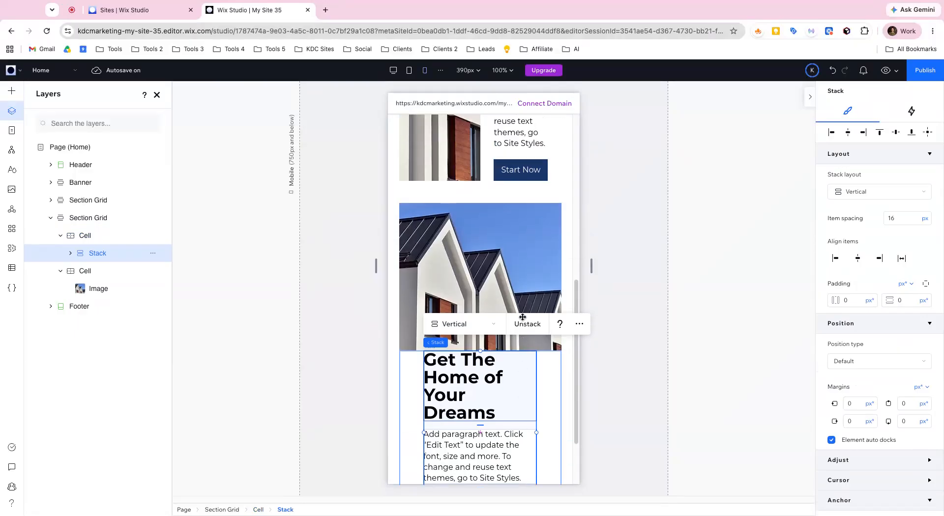
click(393, 70)
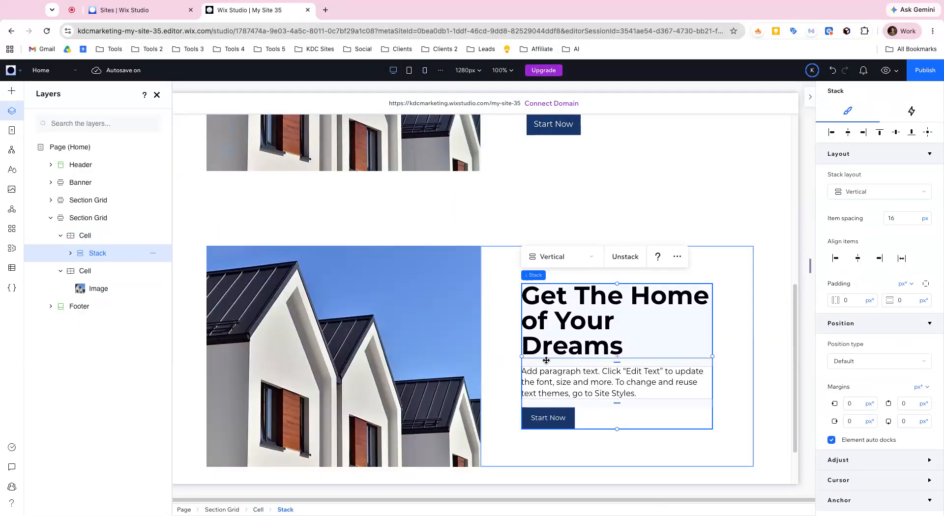
click(545, 413)
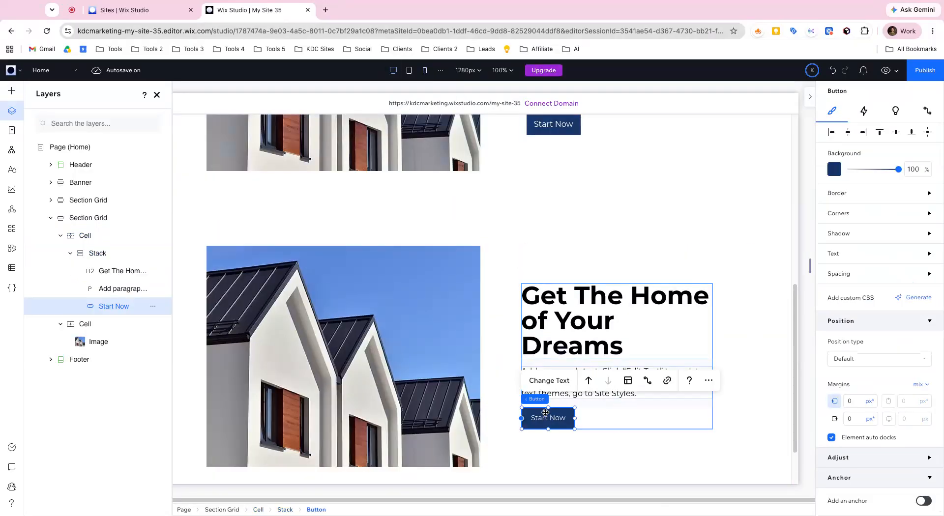
click(836, 256)
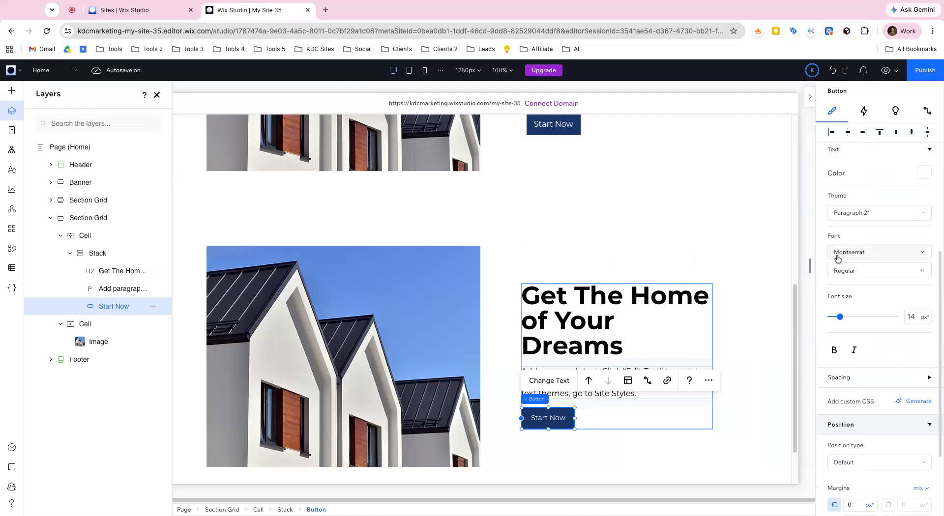
click(872, 219)
click(864, 192)
click(864, 219)
click(861, 247)
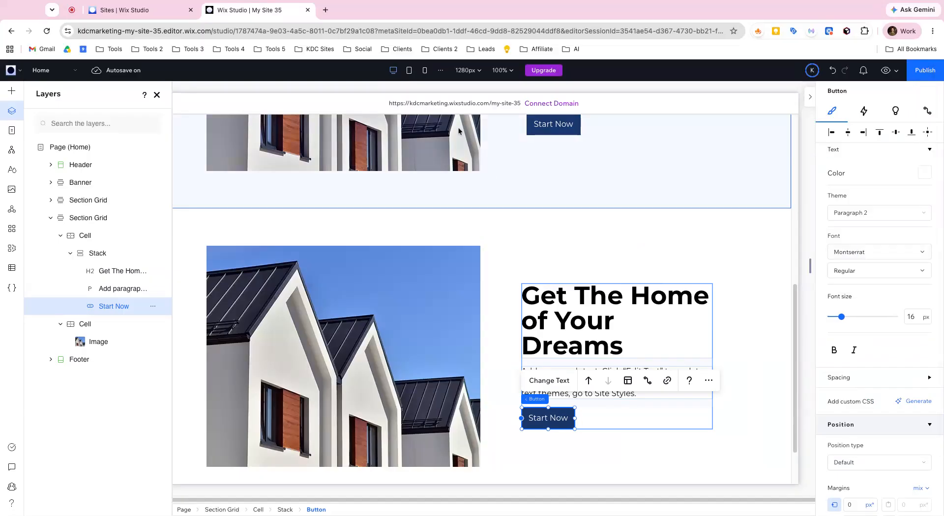
- Switch the mobile text cell's padding to the Pixels unit and set both vertical and horizontal padding to 20 px
click(424, 71)
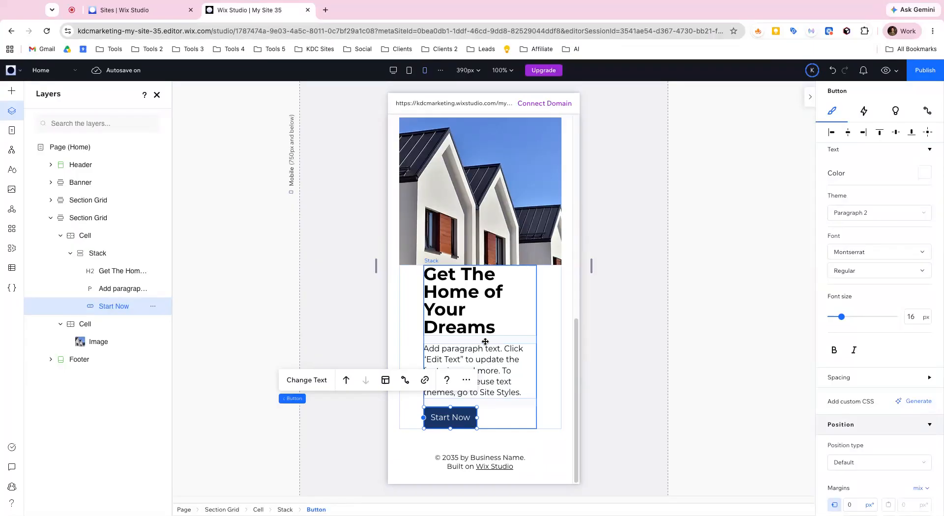
click(415, 324)
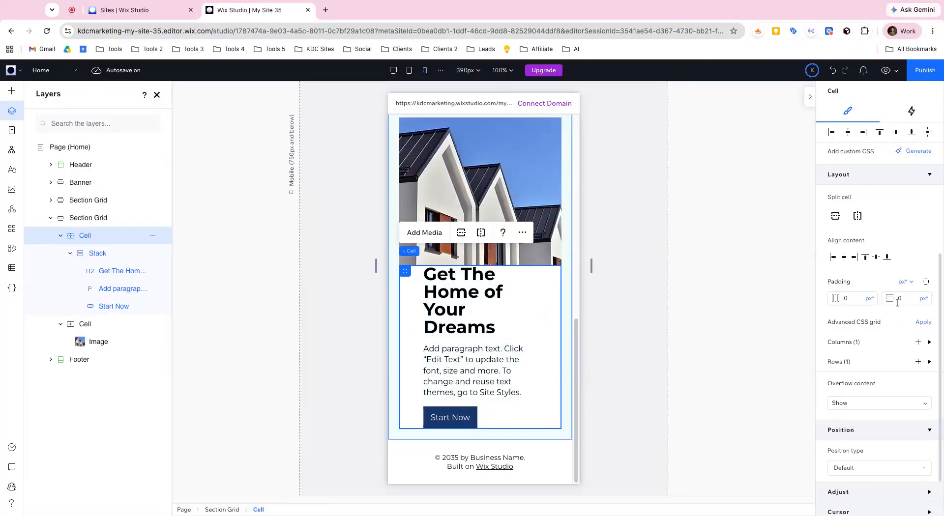
click(908, 282)
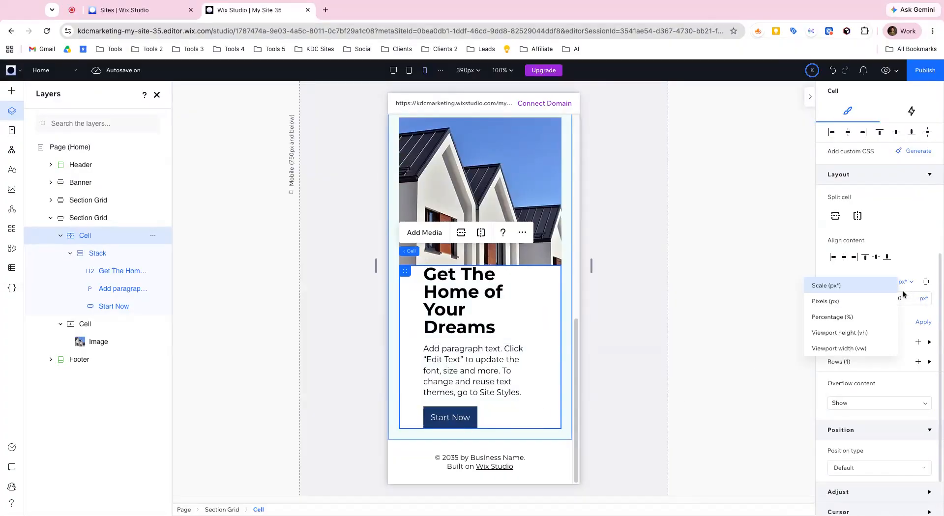
click(875, 309)
click(904, 301)
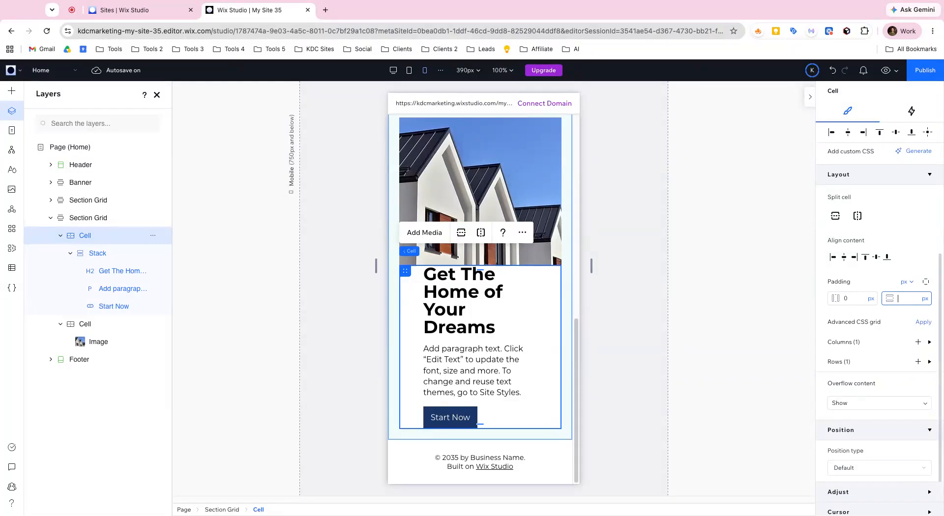
text(20)
key(Return)
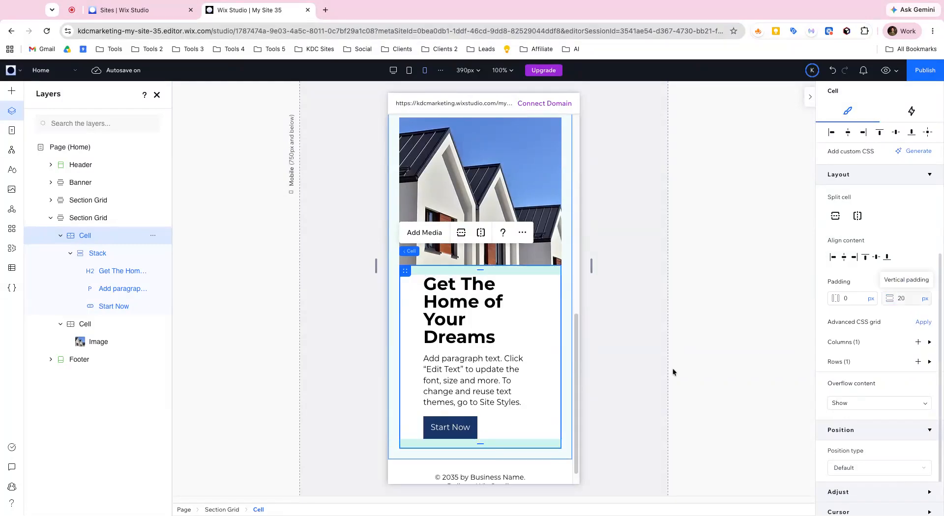
click(845, 298)
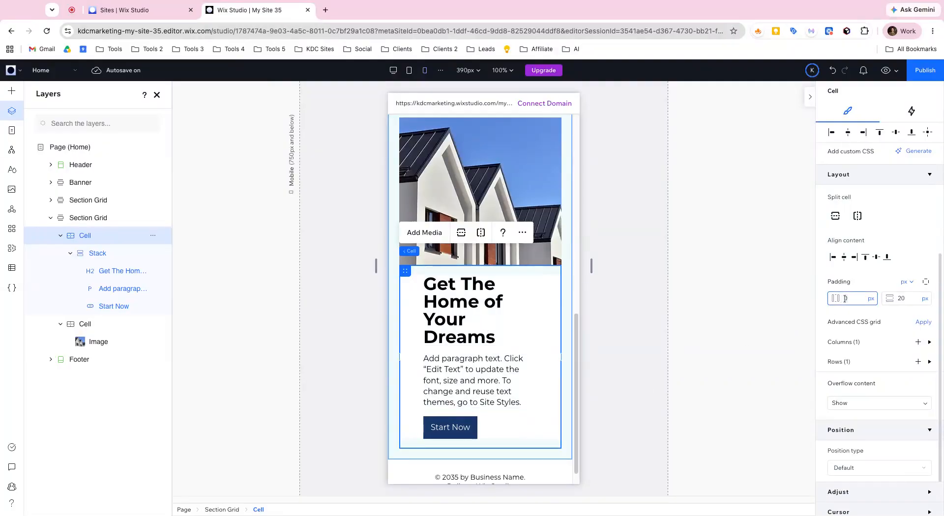
text(20)
key(Return)
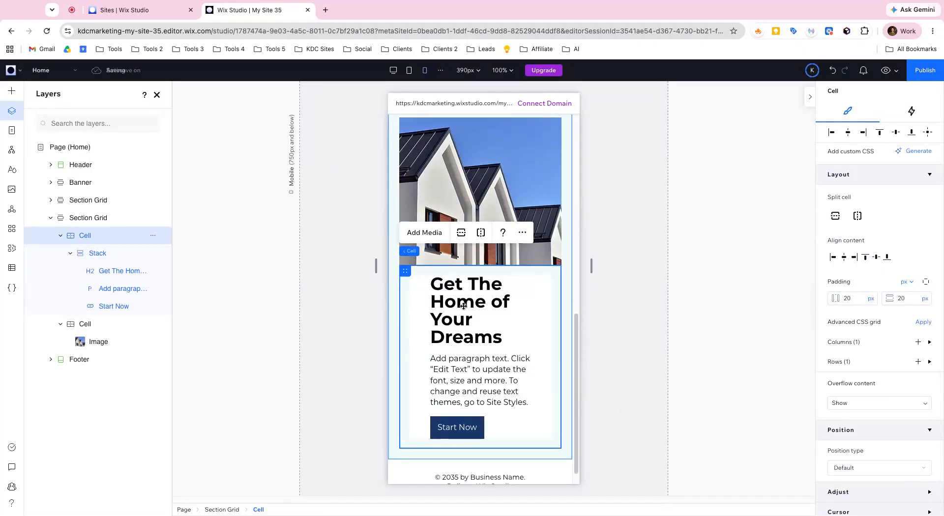
- Set the width of the text stack in the lower house section to 100% on mobile
click(462, 320)
scroll(851, 220, up, 5)
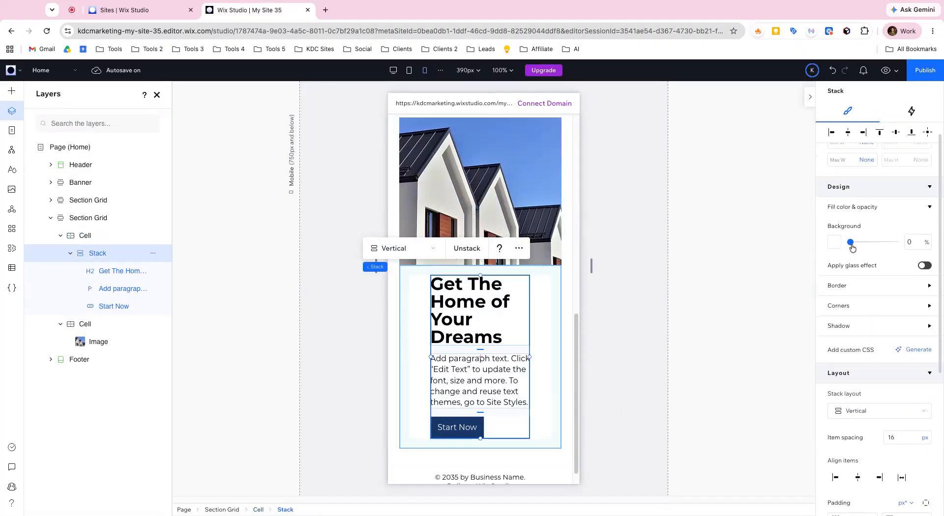
scroll(850, 220, up, 2)
click(846, 172)
text(100)
key(Return)
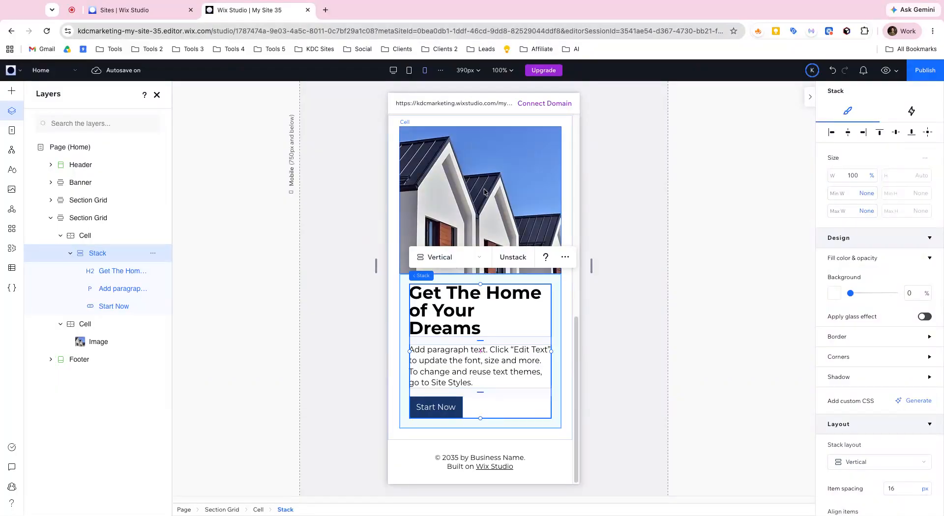
- Add a blank section below the lower house section on desktop, and switch the sizing preference from advanced to the simpler sizing mode
click(392, 70)
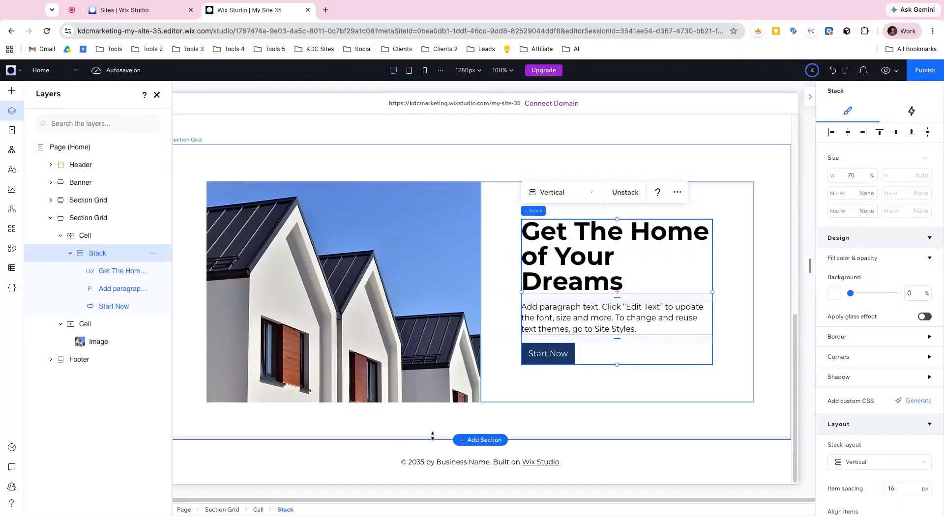
click(462, 439)
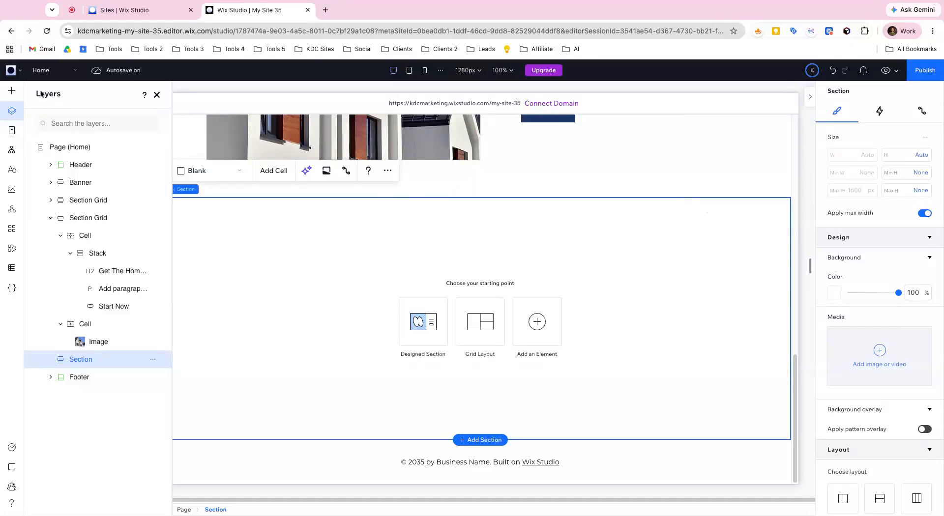
click(11, 70)
mouse_move(74, 149)
mouse_move(158, 249)
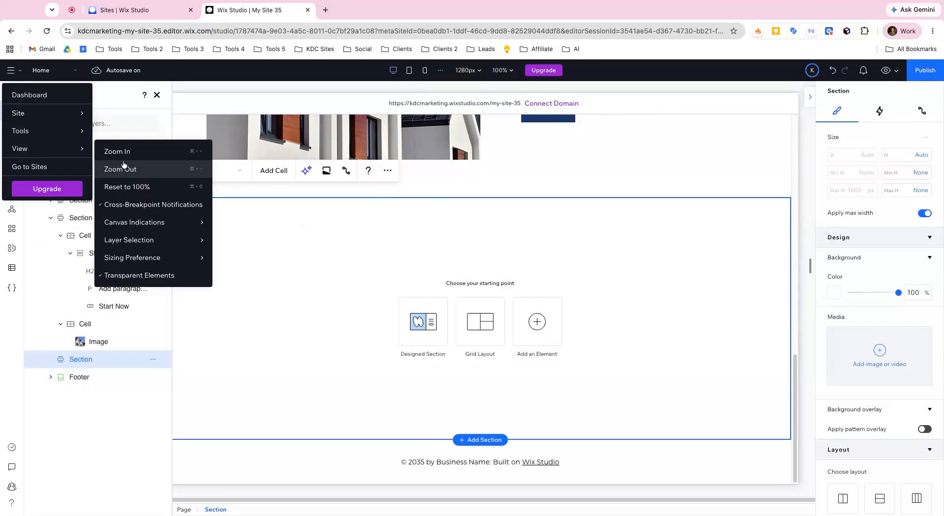
mouse_move(190, 257)
click(230, 260)
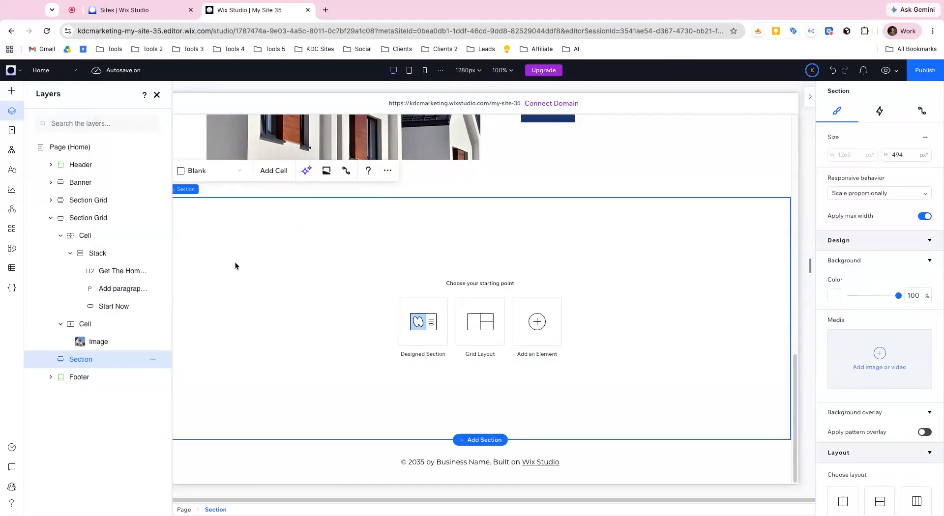
- Add a blank three-item repeater to the new section and stretch it to fill the section
click(12, 91)
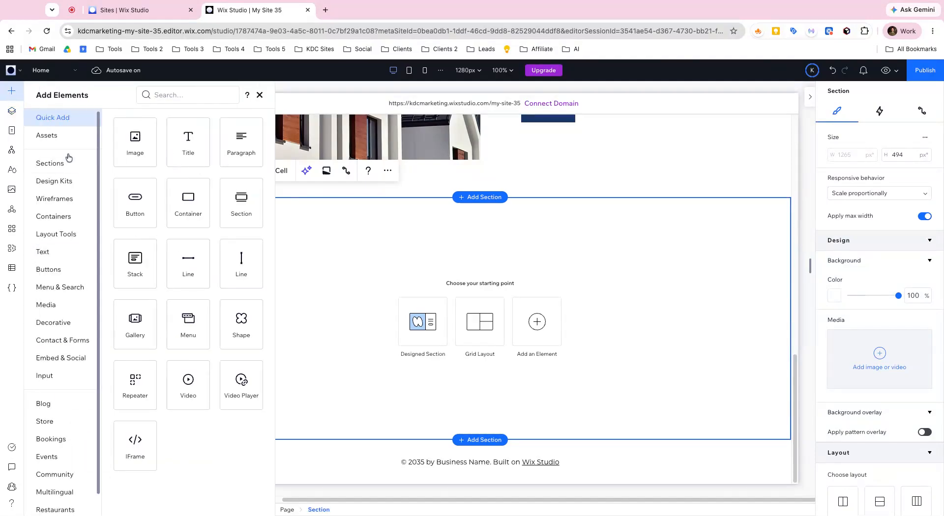
click(69, 235)
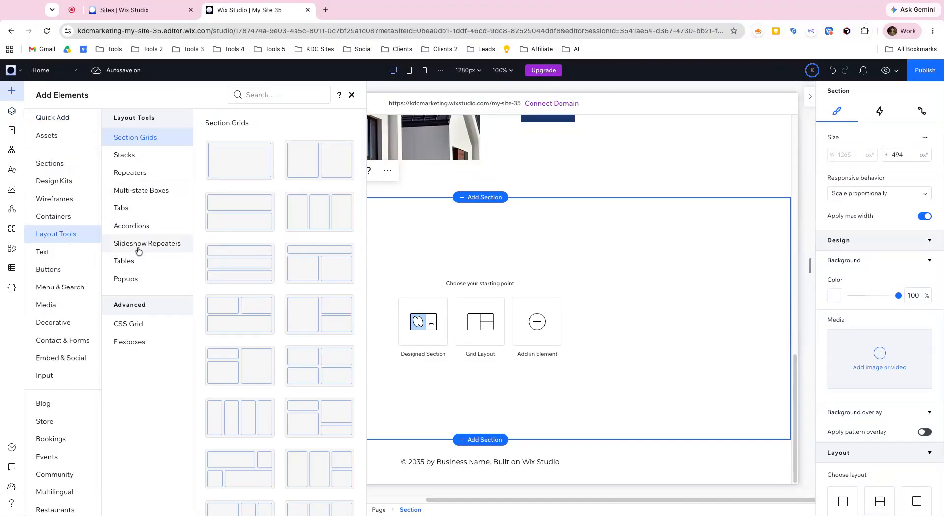
click(143, 173)
click(245, 174)
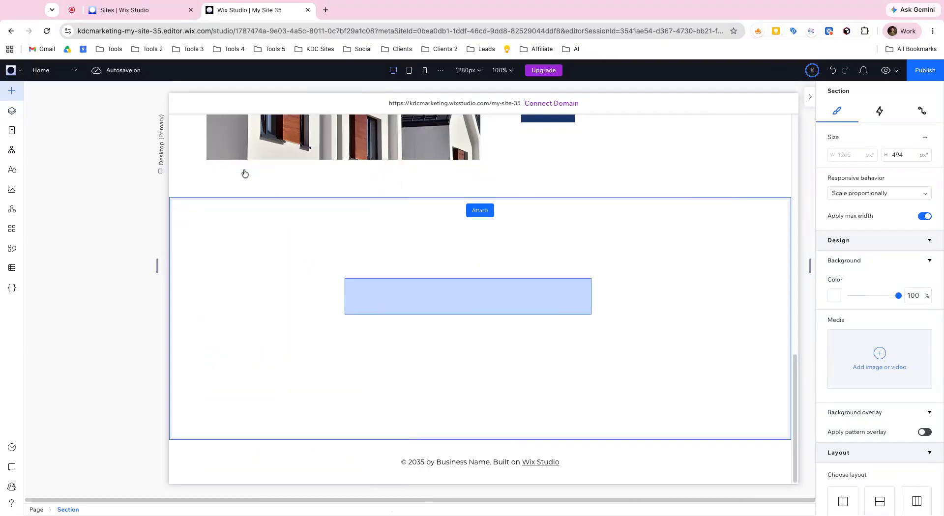
click(579, 290)
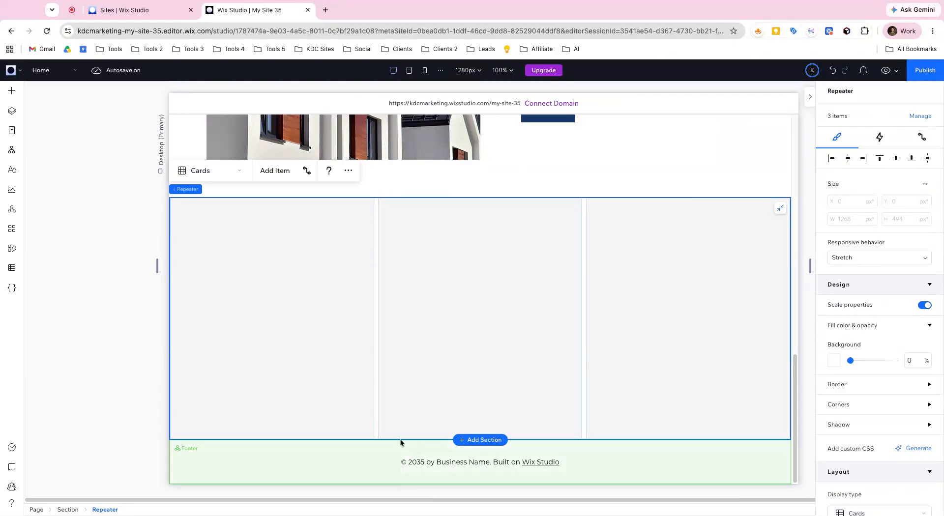
- Enlarge the repeater section's height to about 679 px
drag(397, 439, 397, 499)
scroll(459, 289, down, 2)
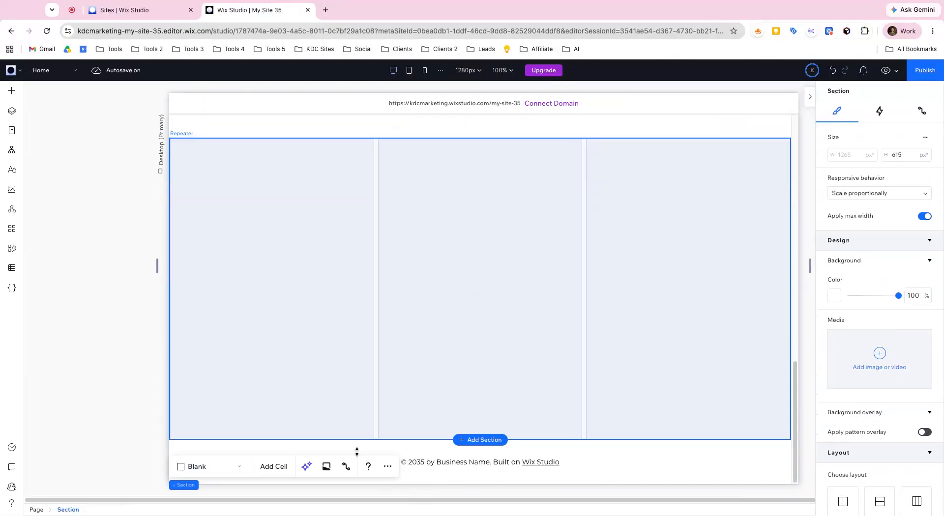
drag(360, 439, 359, 470)
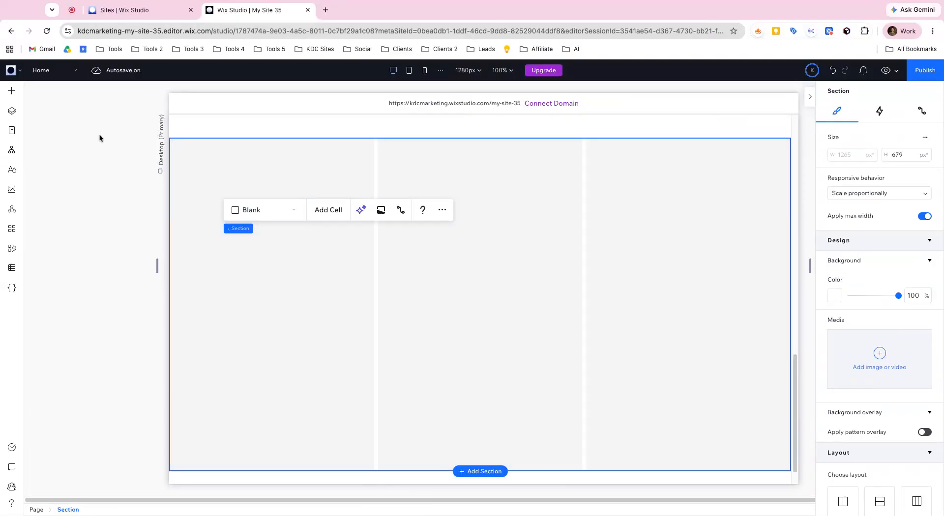
- Add a stack with title, paragraph and button to the repeater items and center it within the item
click(11, 90)
click(53, 118)
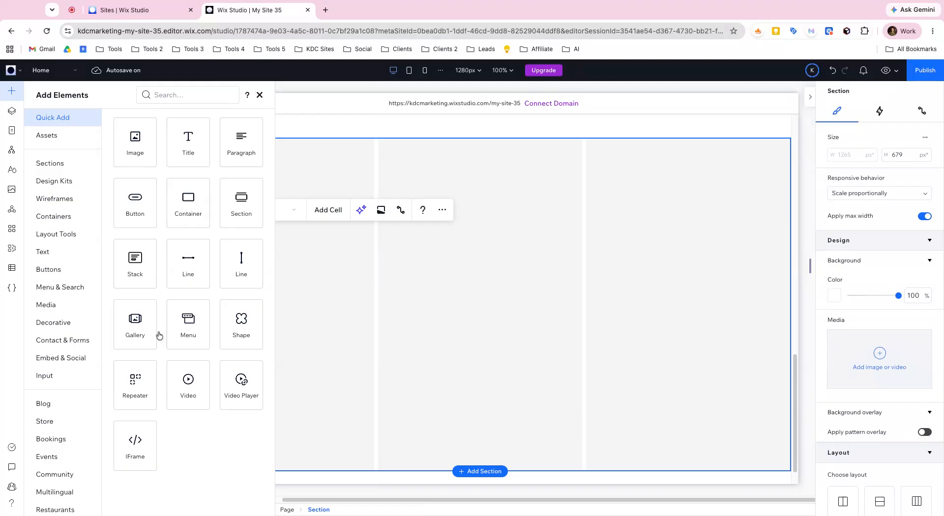
click(138, 272)
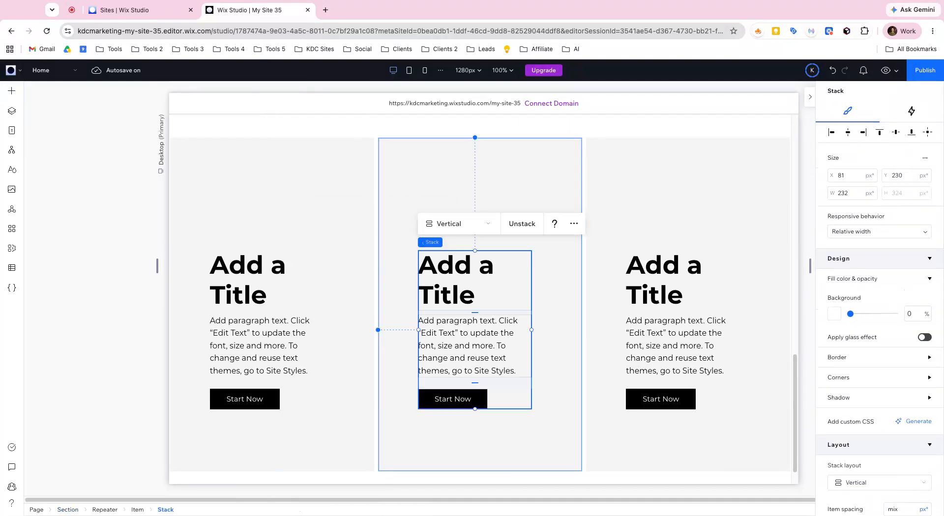
click(927, 132)
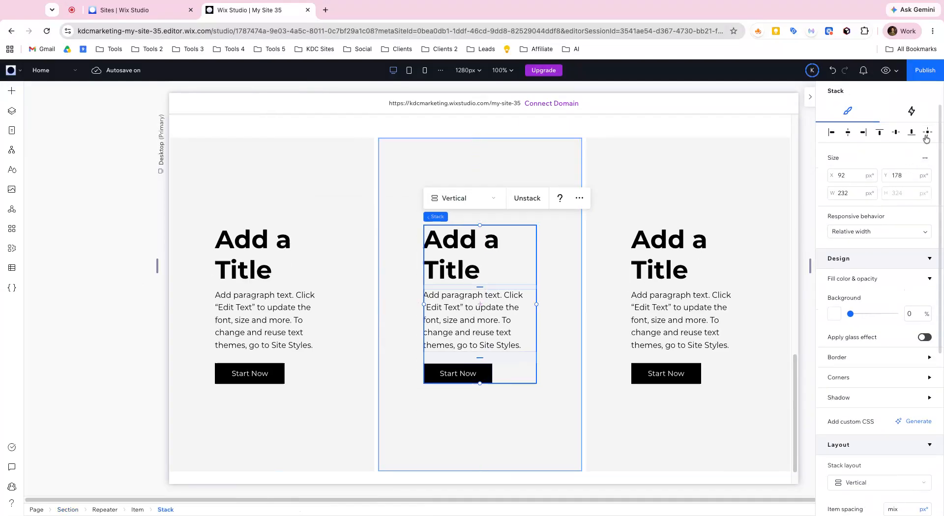
- Add a second copy of the paragraph, separated by a blank line, to the middle repeater item's text
double_click(488, 305)
key(super+c)
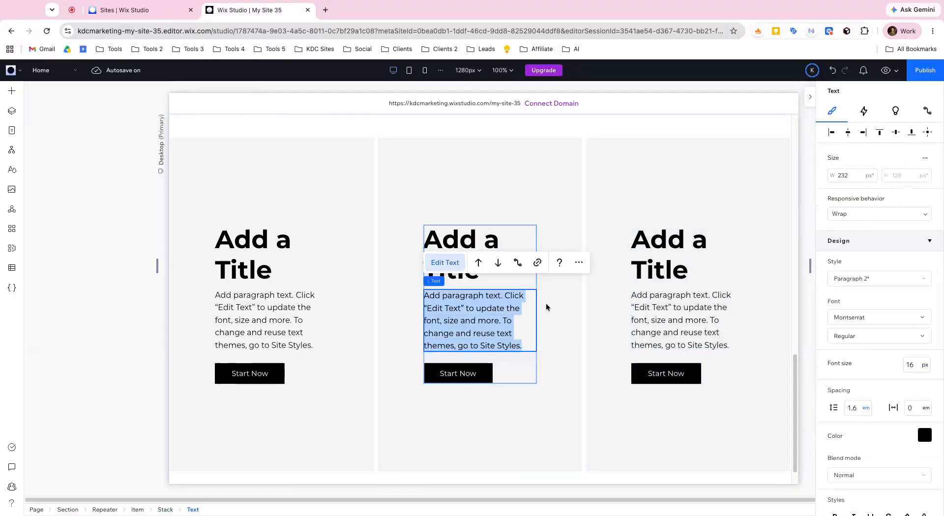
click(530, 323)
key(Return)
key(Return)
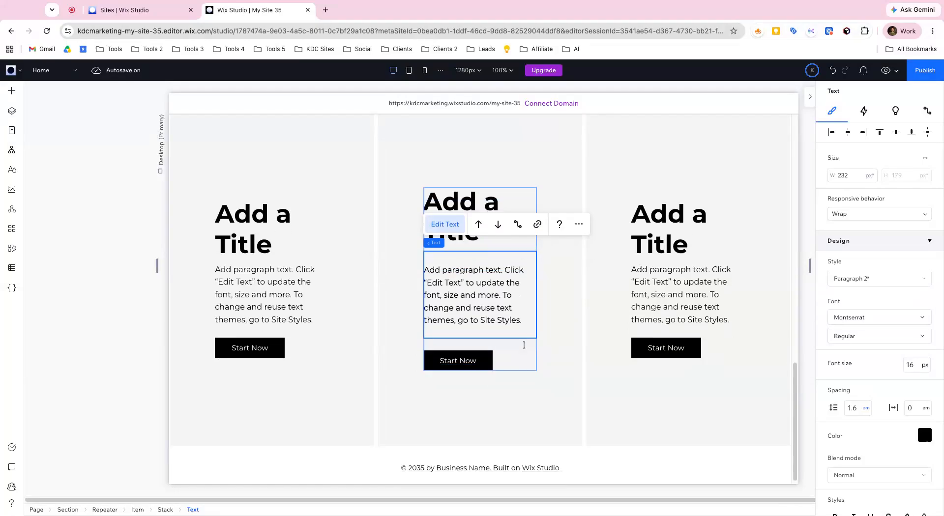
key(super+v)
click(550, 333)
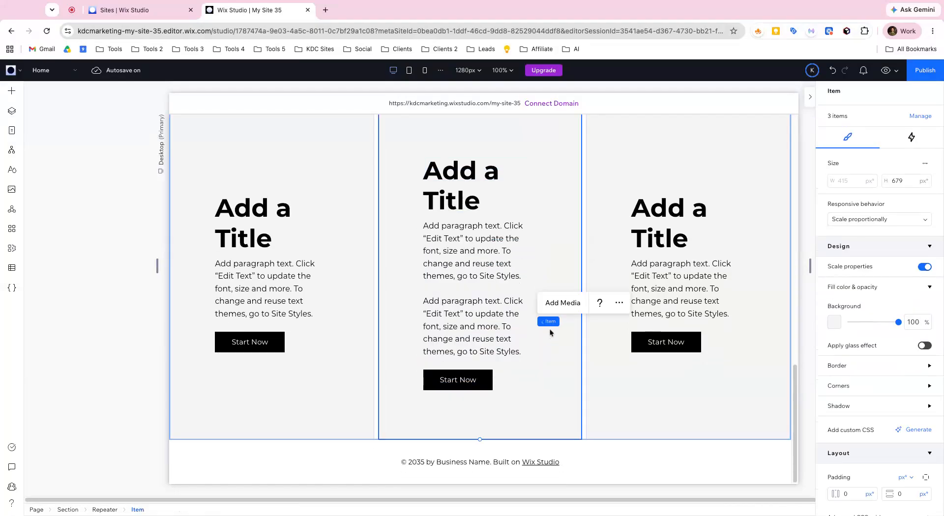
- Reduce the height of the repeater items to about 602 px
scroll(441, 232, up, 1)
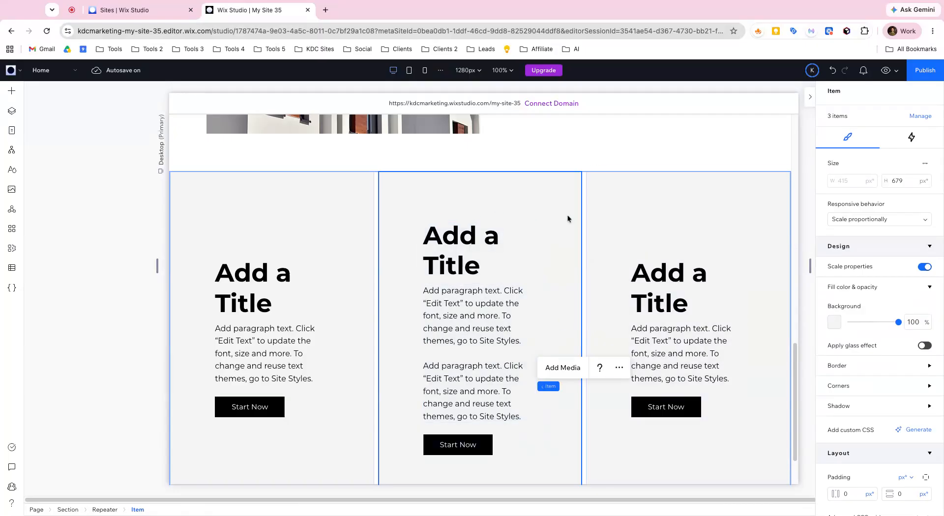
scroll(603, 222, down, 1)
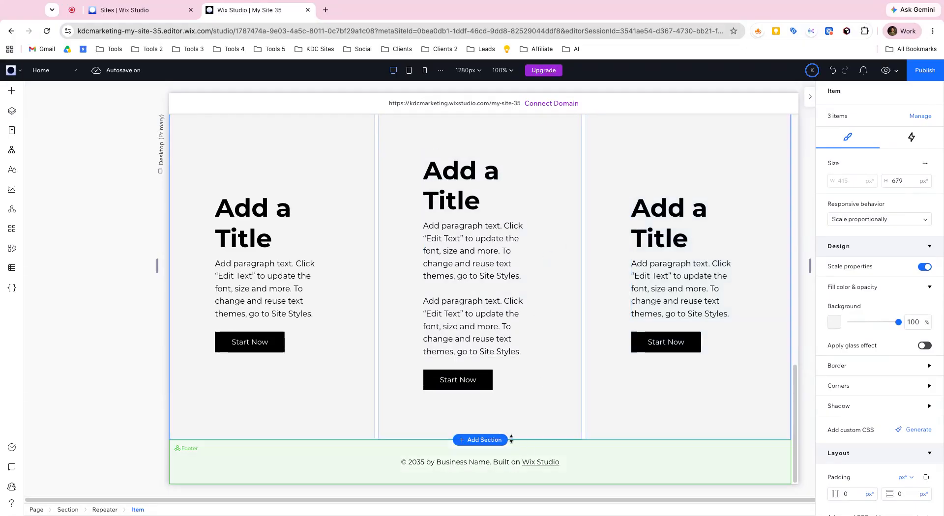
scroll(435, 397, up, 2)
scroll(436, 397, down, 2)
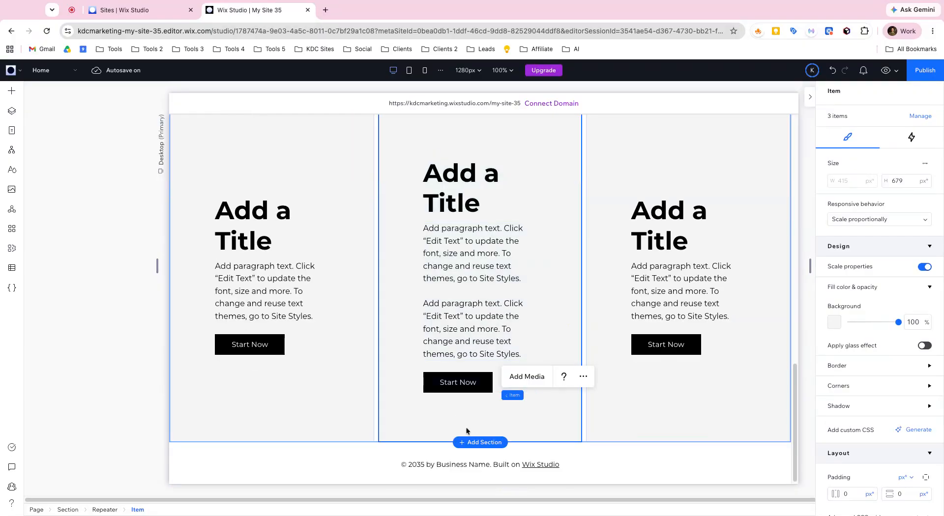
double_click(520, 443)
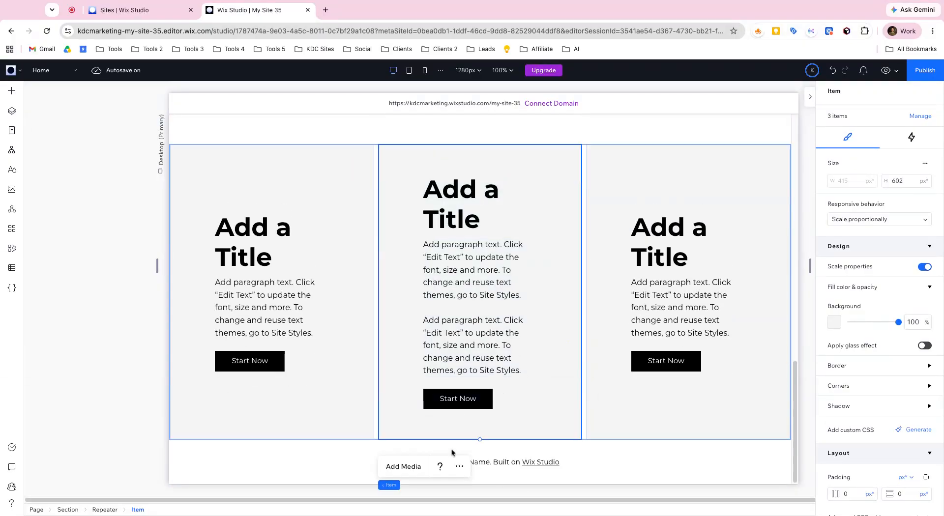
- Turn on the advanced size settings for the section that holds the three-item repeater
click(67, 509)
drag(313, 439, 343, 439)
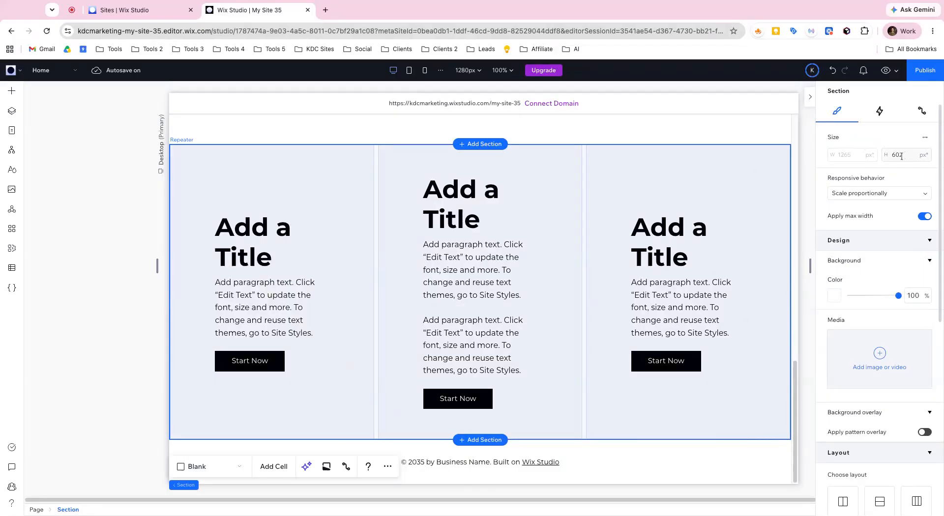
scroll(877, 210, down, 3)
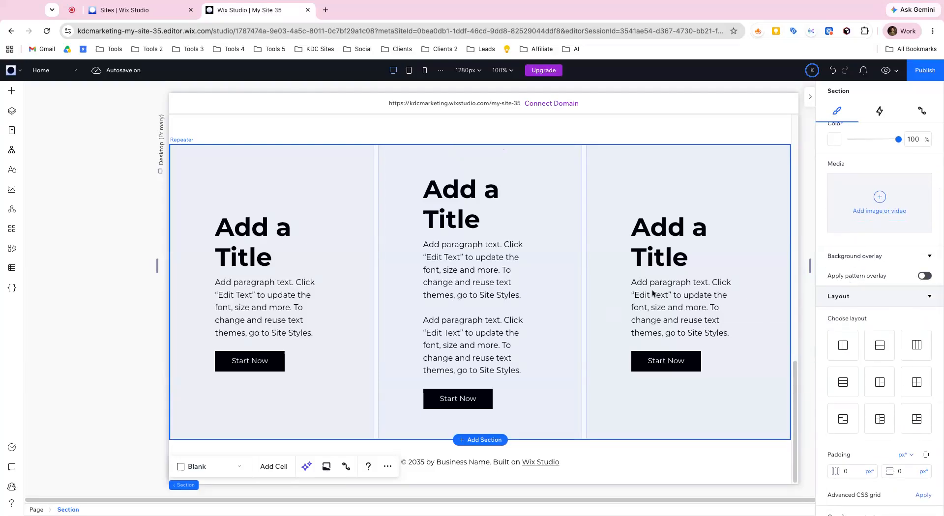
scroll(711, 277, up, 5)
scroll(873, 232, up, 1)
scroll(691, 286, down, 5)
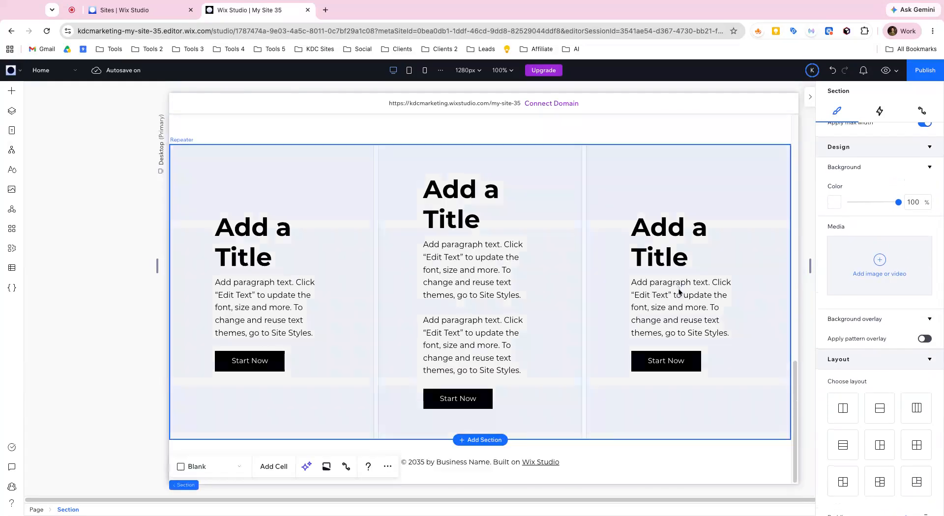
scroll(778, 252, up, 3)
scroll(772, 257, down, 3)
scroll(850, 235, up, 1)
scroll(849, 235, up, 2)
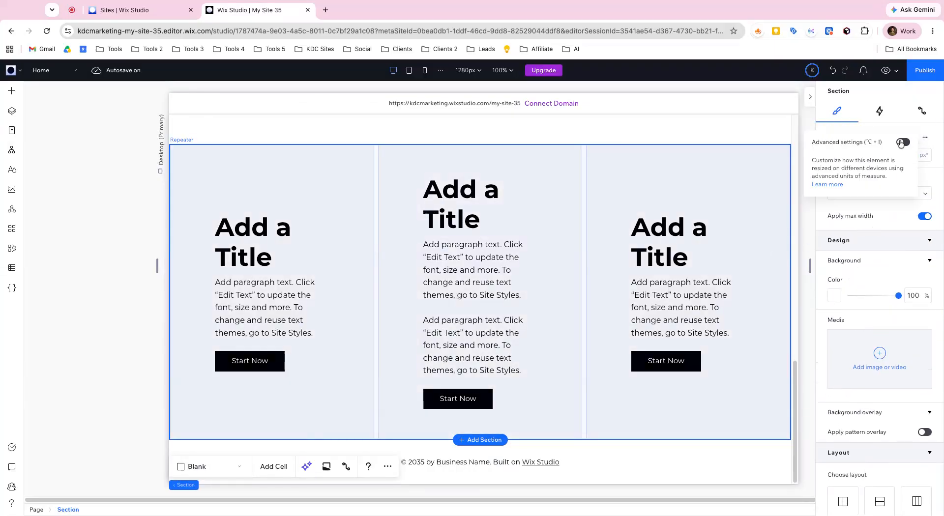
click(902, 143)
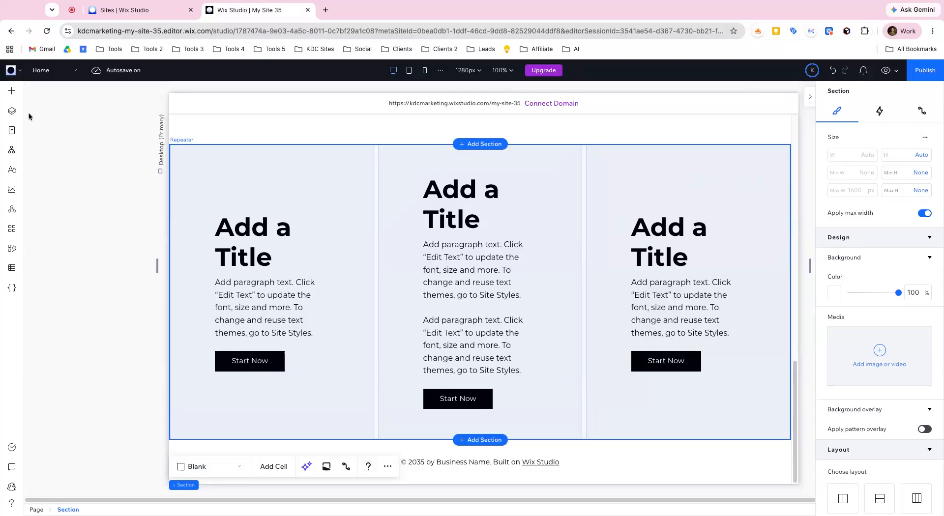
- Set the editor's sizing preference to Always Show Advanced
click(11, 70)
mouse_move(23, 141)
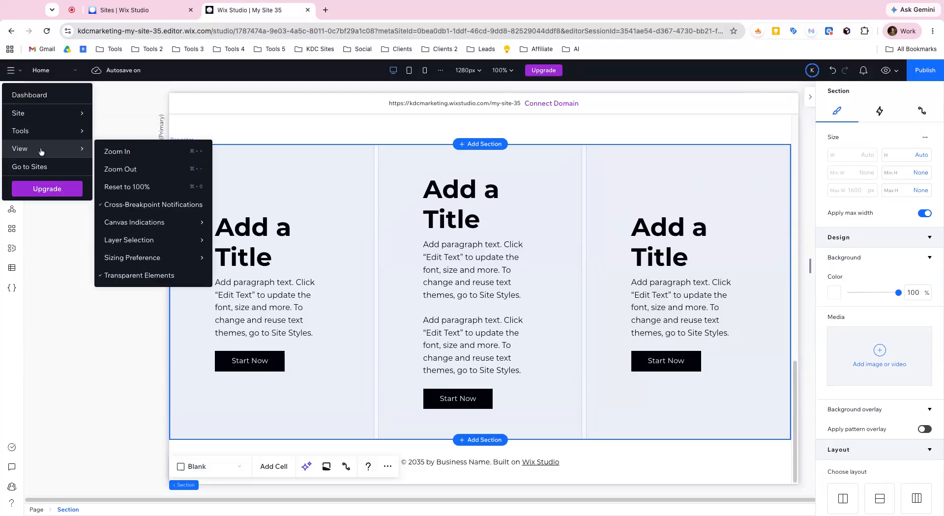
mouse_move(194, 257)
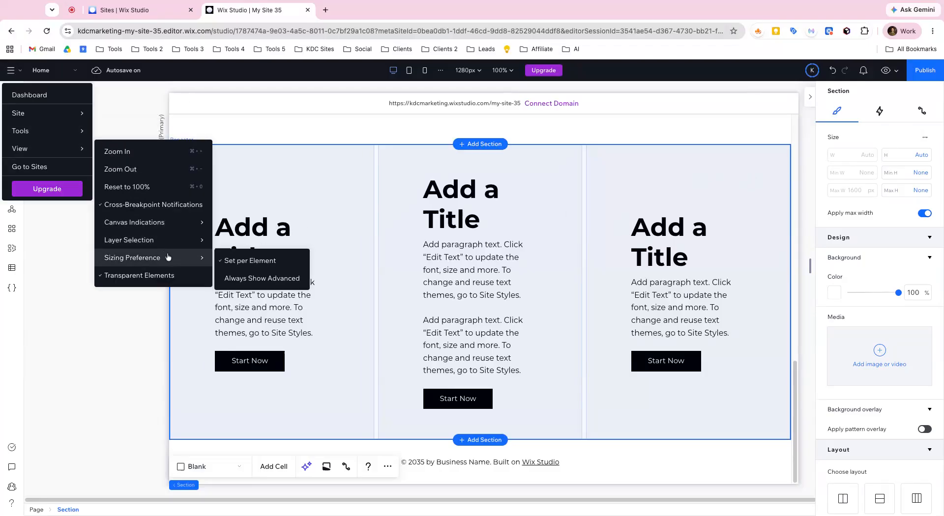
click(246, 282)
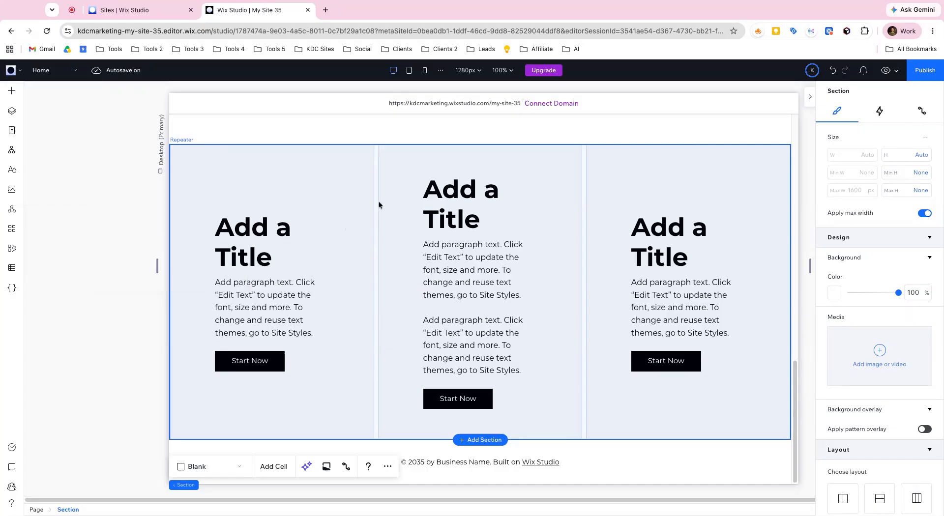
- Examine the advanced size and layout settings of the repeater, its first item and the surrounding section
click(477, 221)
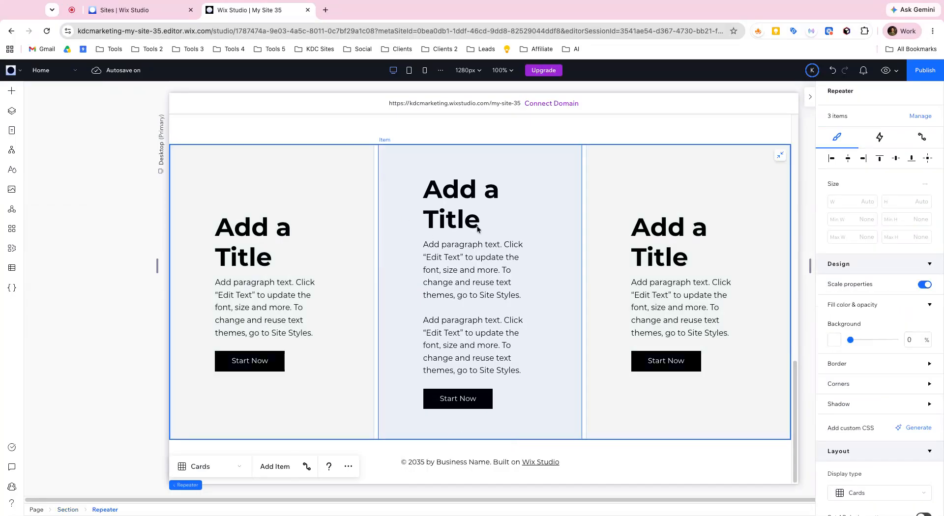
scroll(879, 349, down, 3)
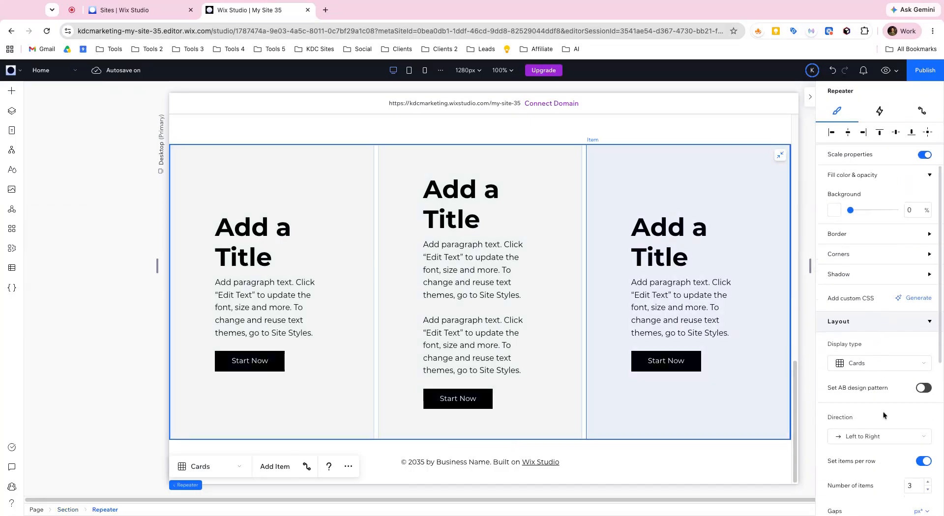
scroll(884, 416, down, 3)
scroll(882, 413, up, 6)
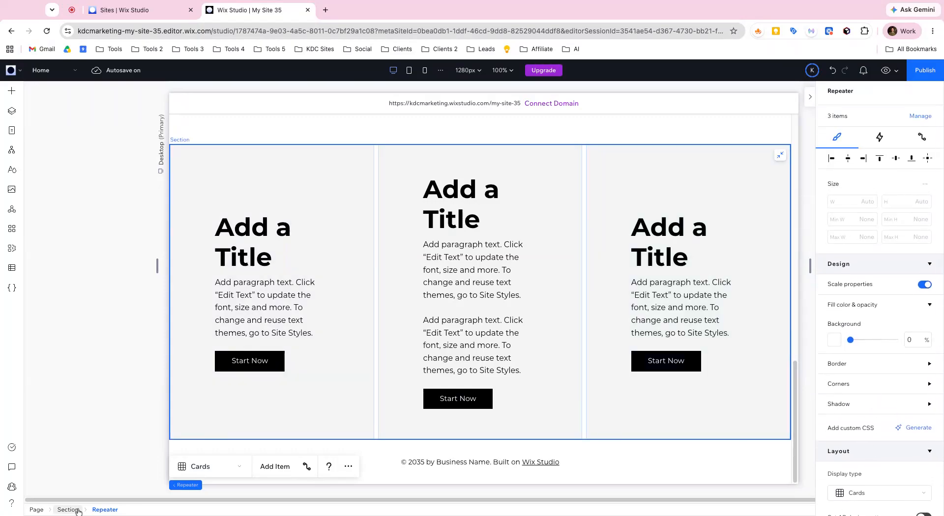
click(305, 246)
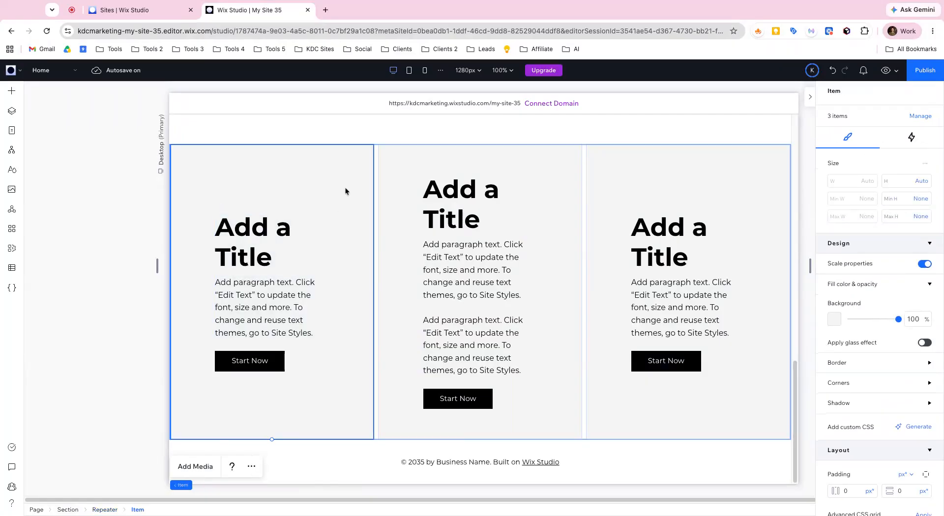
scroll(916, 141, down, 2)
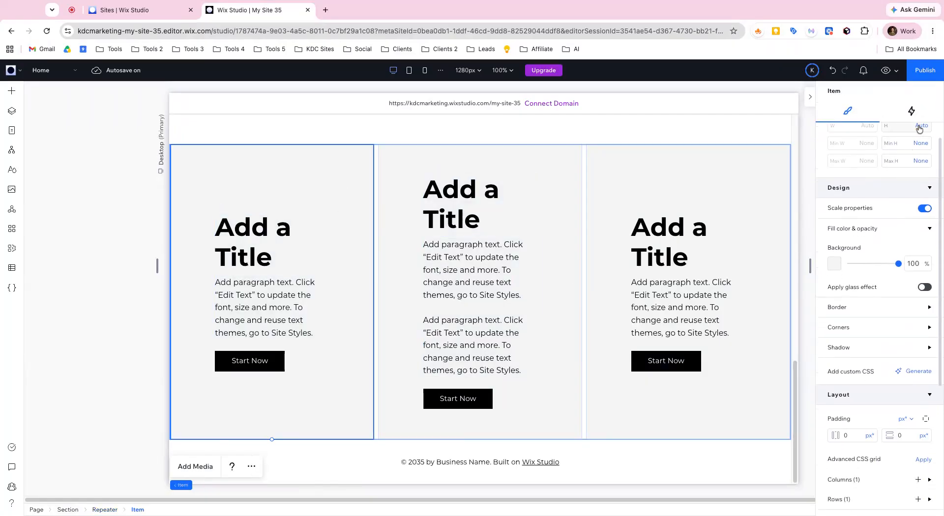
scroll(915, 141, down, 3)
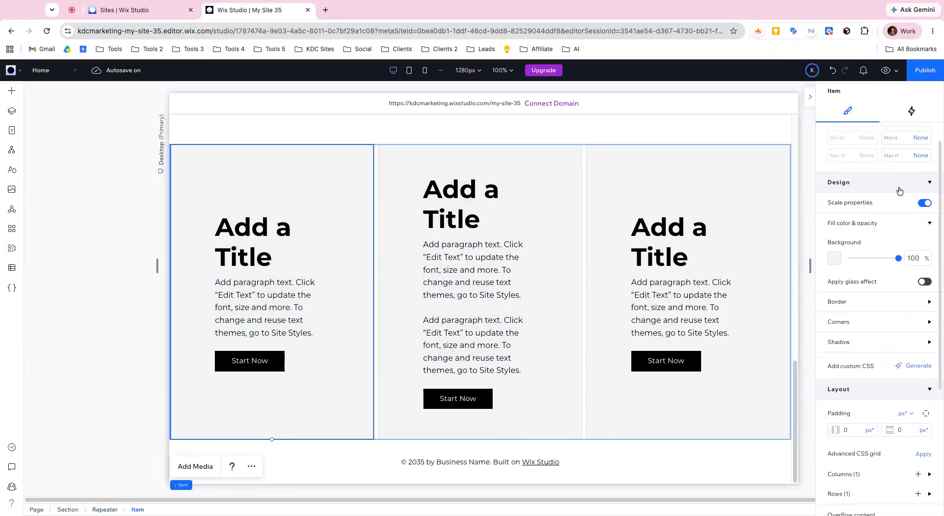
click(68, 509)
scroll(869, 281, up, 5)
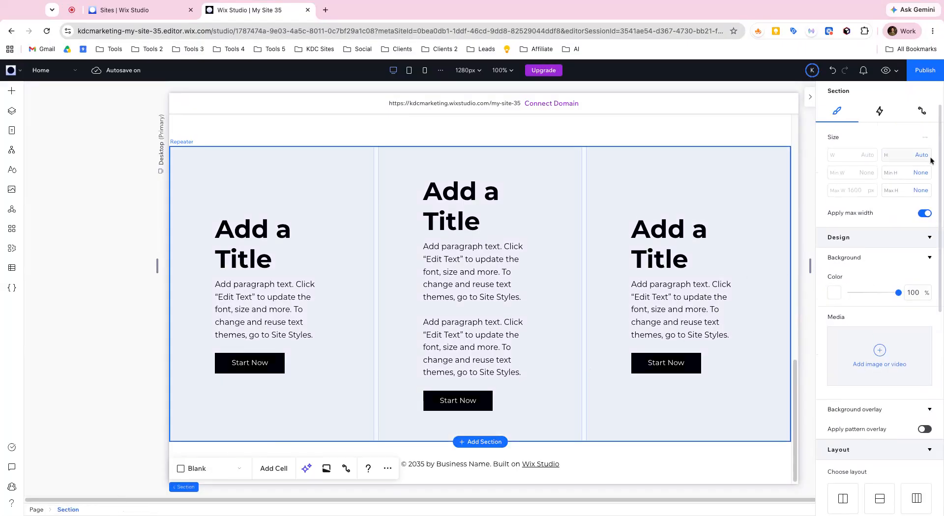
scroll(880, 358, down, 4)
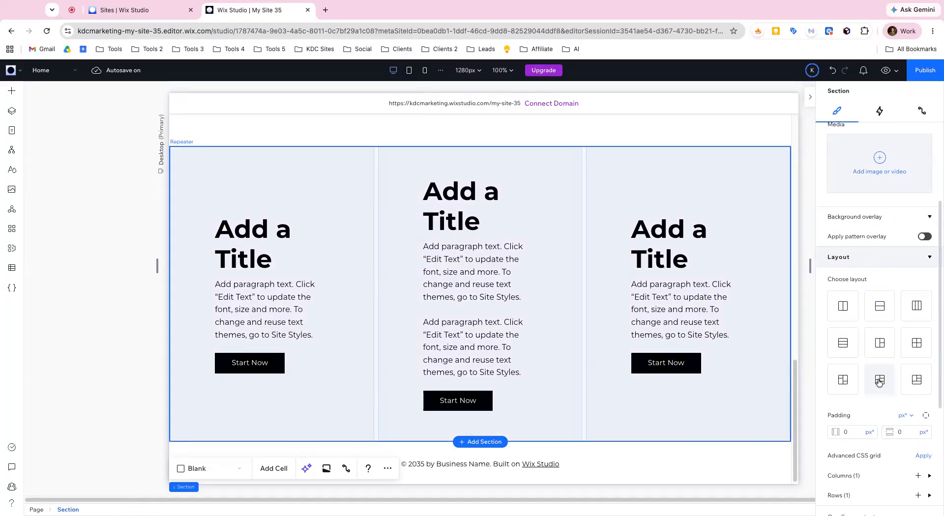
click(564, 246)
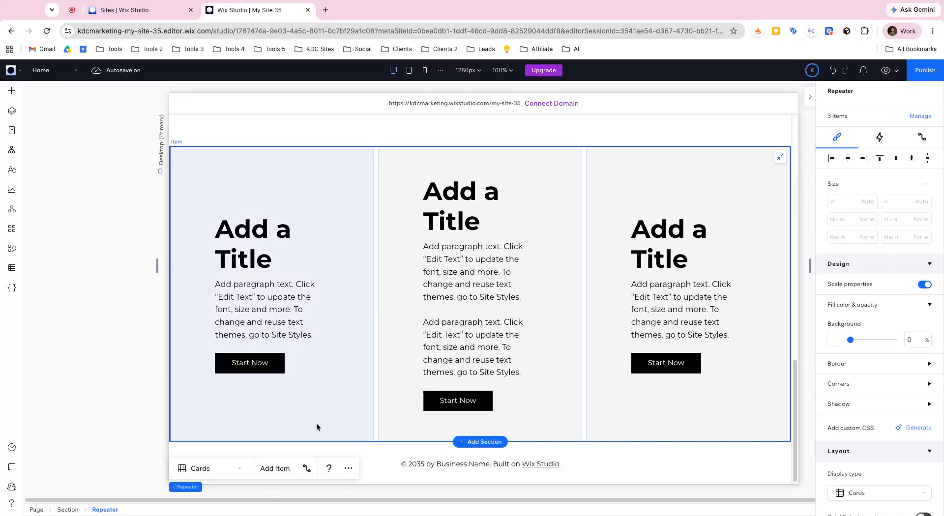
- Examine the size, gap and padding settings of the lower house section grid, and compare it with the repeater section below
scroll(324, 433, up, 6)
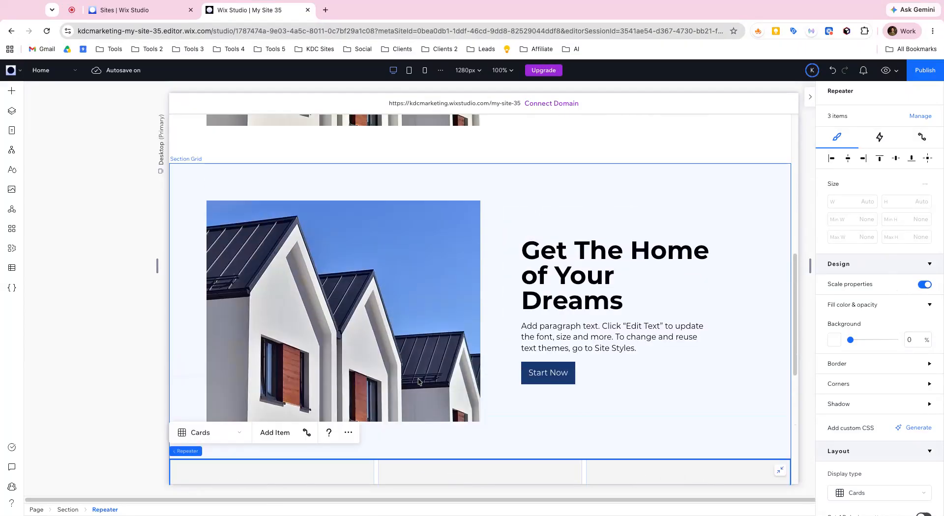
click(494, 328)
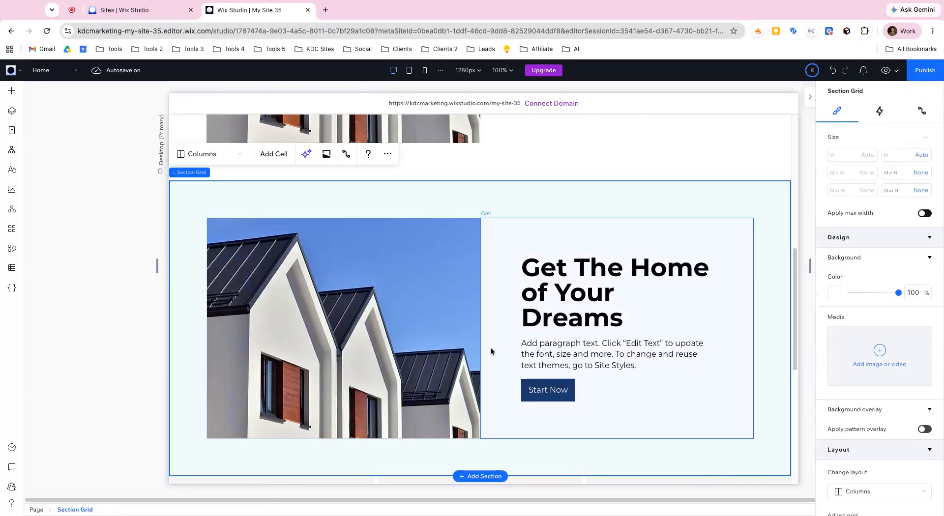
scroll(494, 345, up, 1)
scroll(494, 345, up, 3)
scroll(497, 330, down, 4)
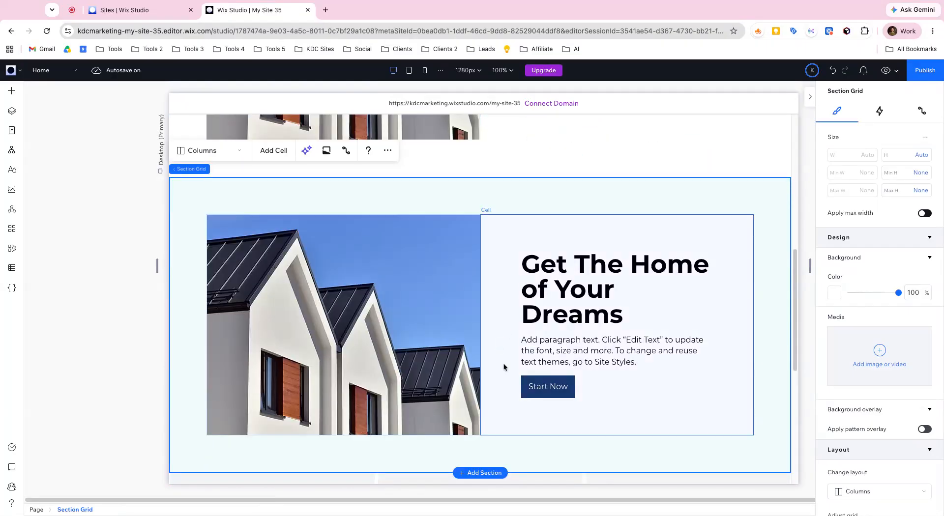
scroll(880, 236, down, 7)
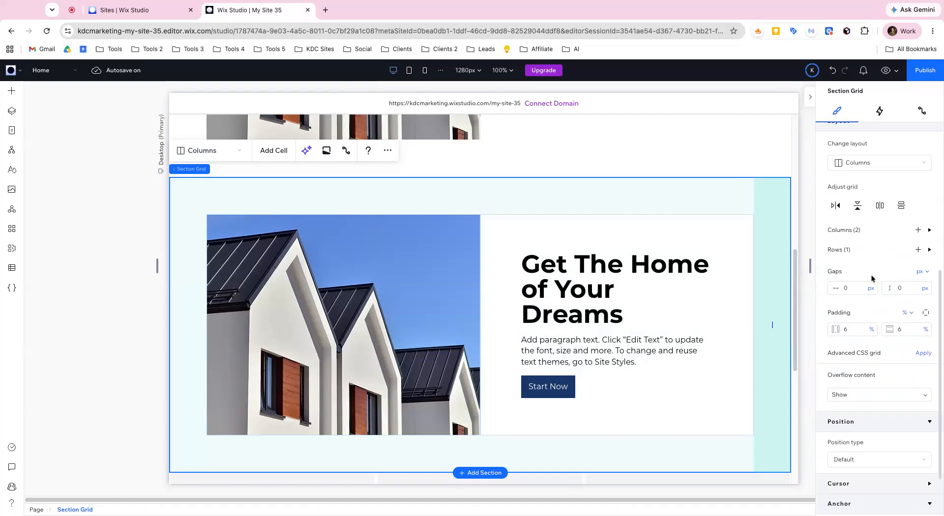
scroll(729, 335, down, 3)
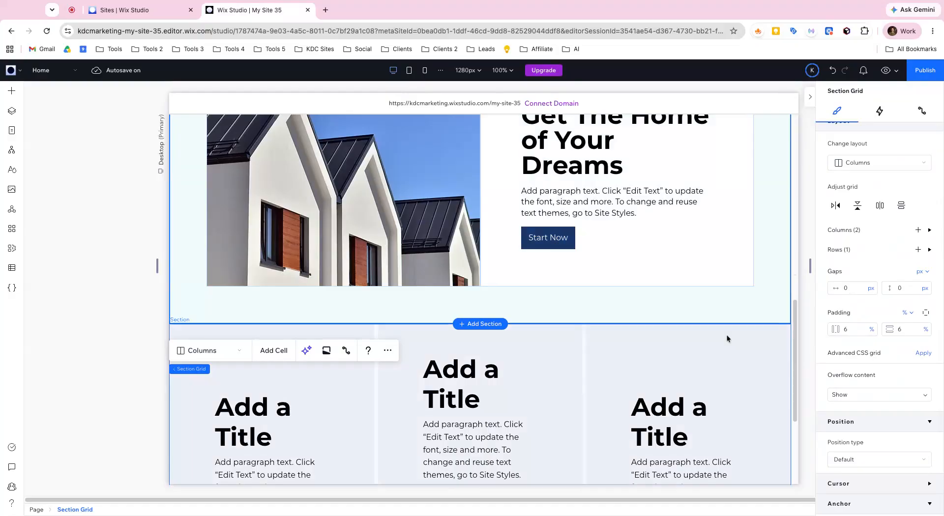
scroll(738, 389, down, 2)
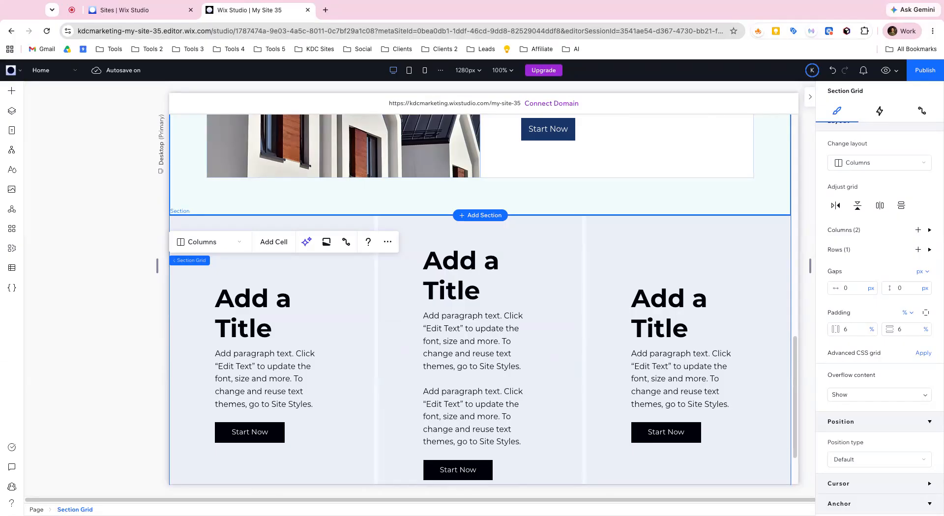
- Switch to the mobile breakpoint and examine the repeater section's size and layout settings, including the available height units
click(425, 70)
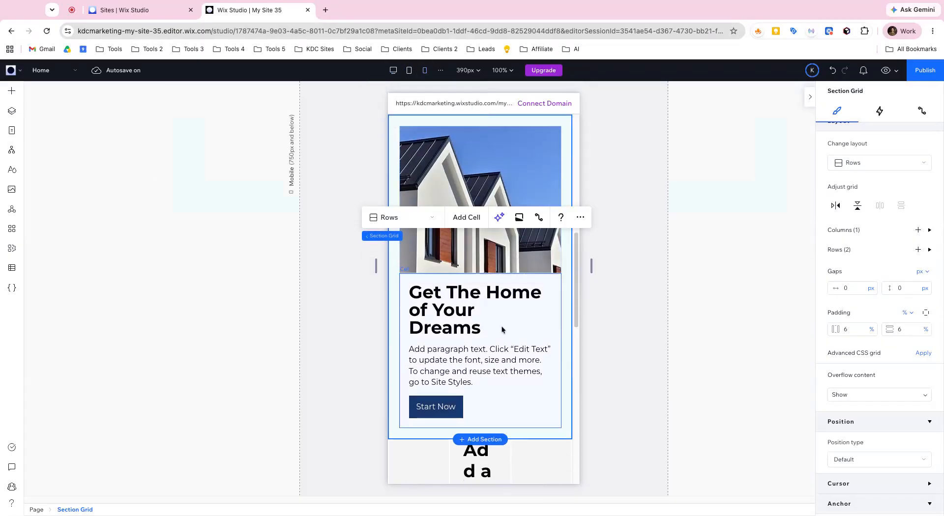
scroll(515, 364, down, 3)
click(528, 339)
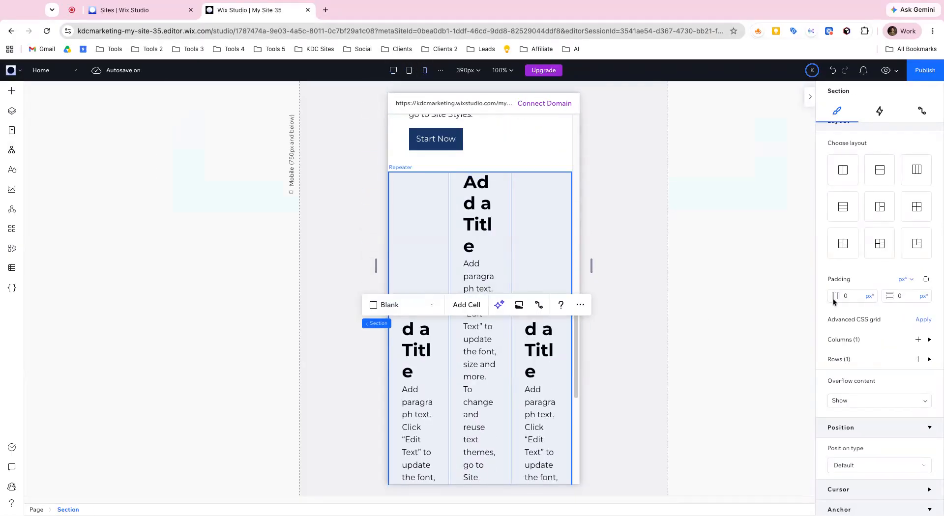
scroll(853, 290, up, 7)
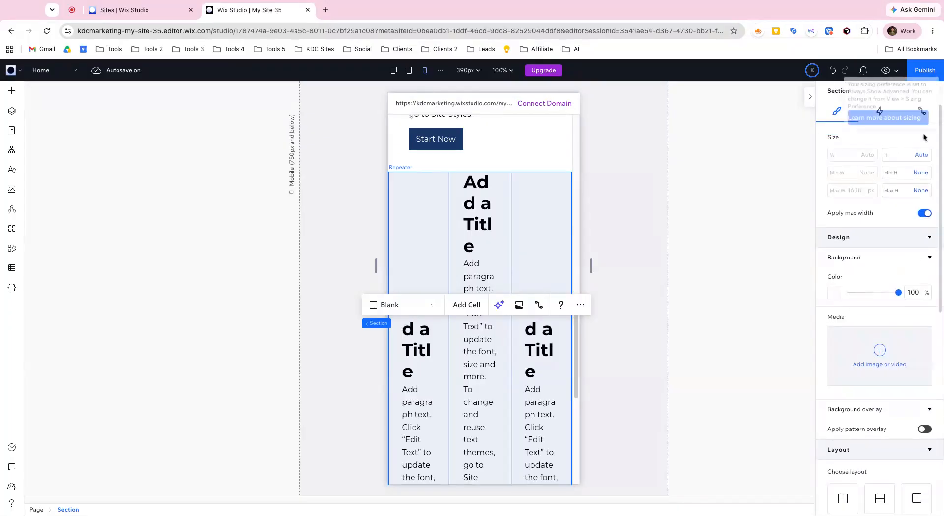
scroll(843, 246, down, 7)
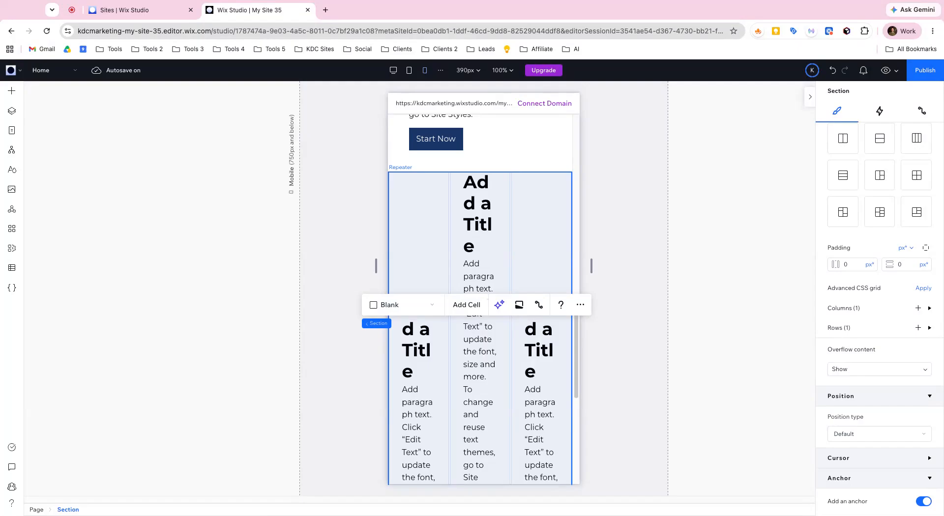
scroll(524, 278, up, 2)
scroll(819, 270, up, 7)
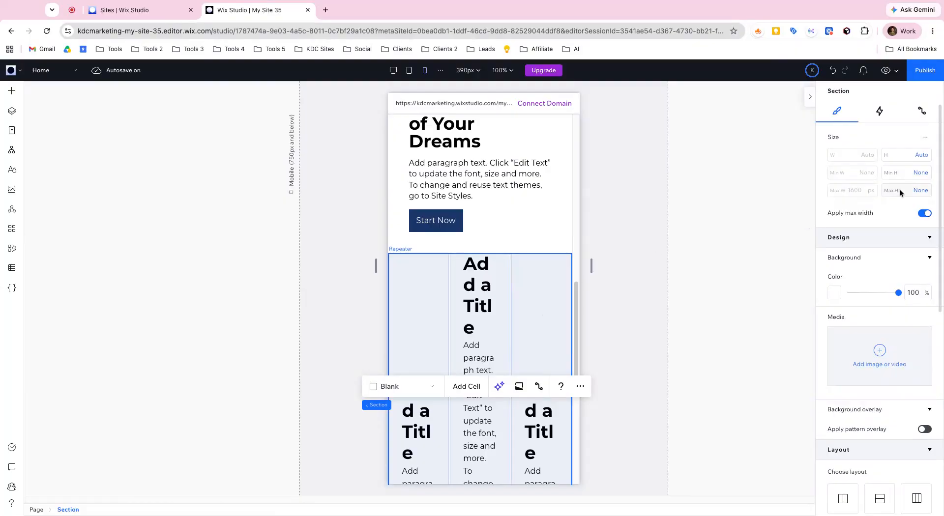
click(922, 157)
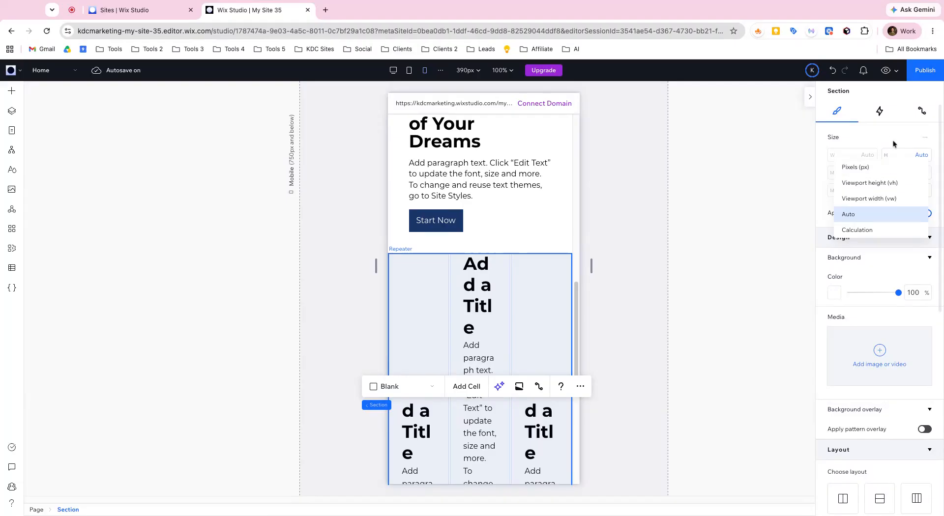
click(897, 156)
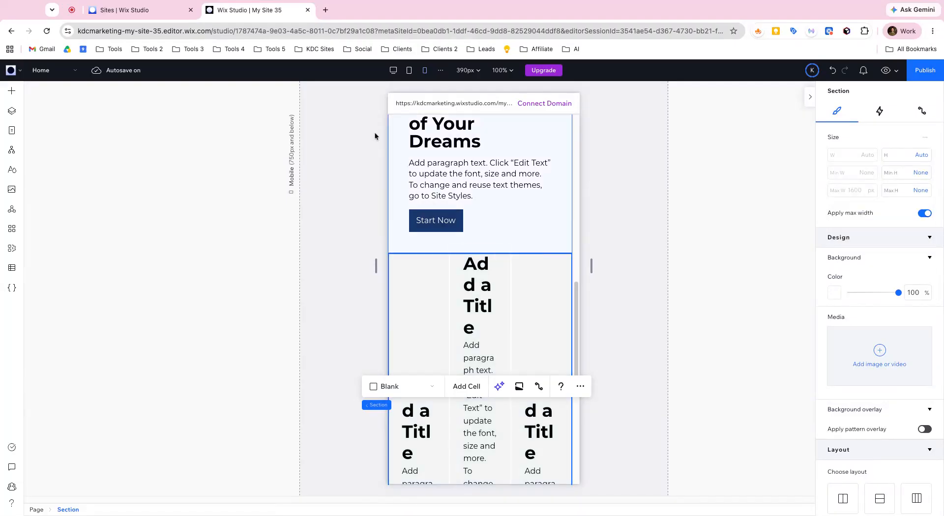
- Compare the lower house section grid at the desktop and mobile breakpoints, ending on the desktop view
click(393, 71)
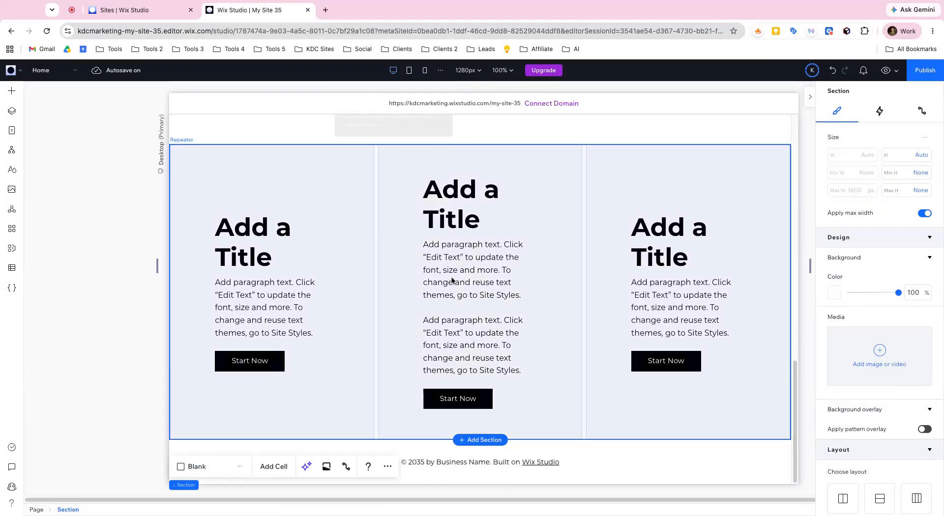
scroll(589, 295, up, 10)
click(706, 284)
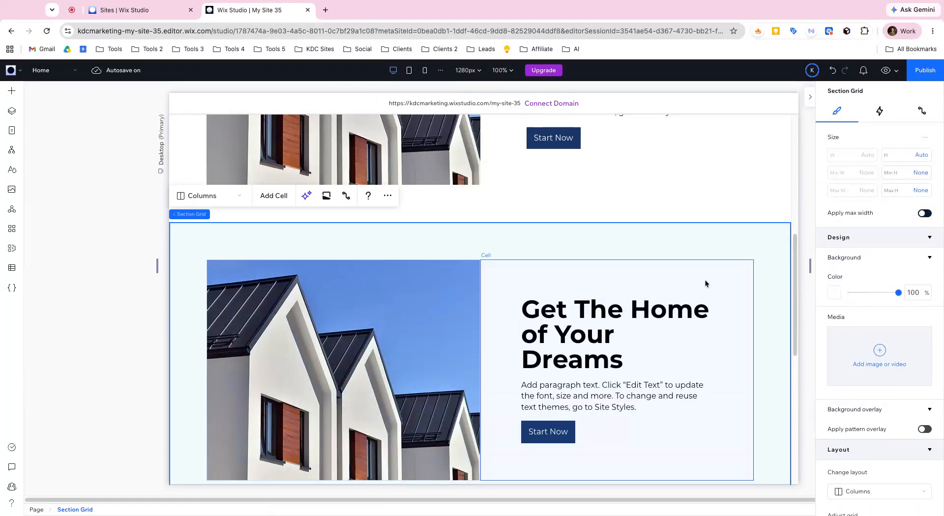
click(424, 70)
scroll(496, 293, up, 2)
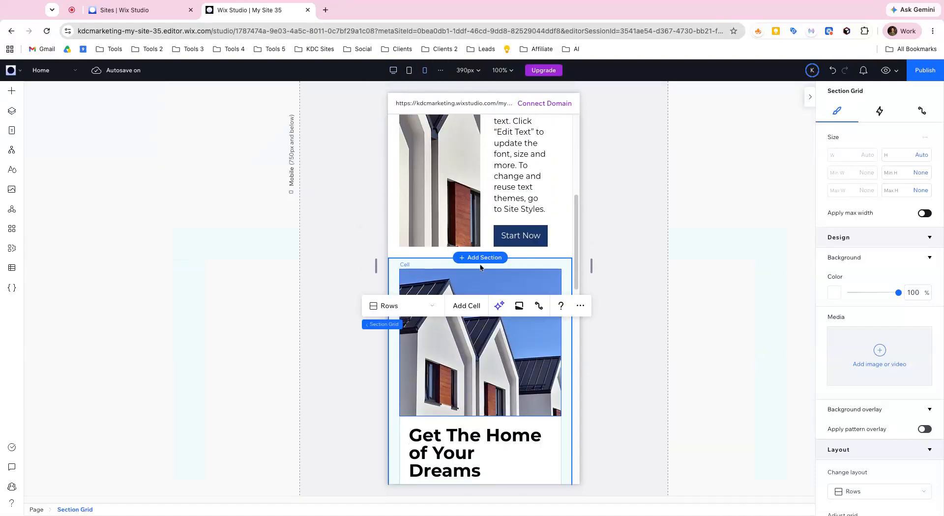
scroll(440, 288, down, 1)
scroll(477, 348, down, 4)
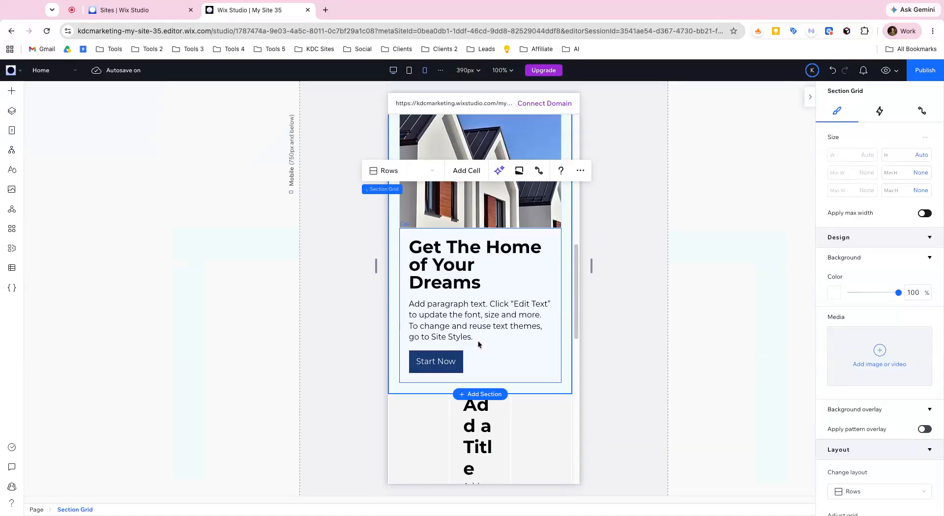
click(392, 69)
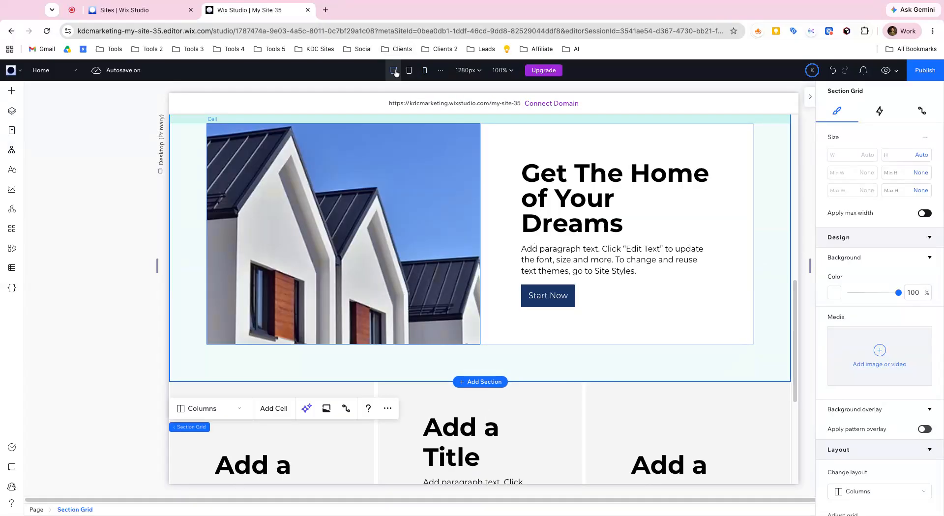
- Review the actions available for the house section grid, and view it at the tablet and mobile breakpoints before returning to desktop
right_click(722, 361)
mouse_move(760, 455)
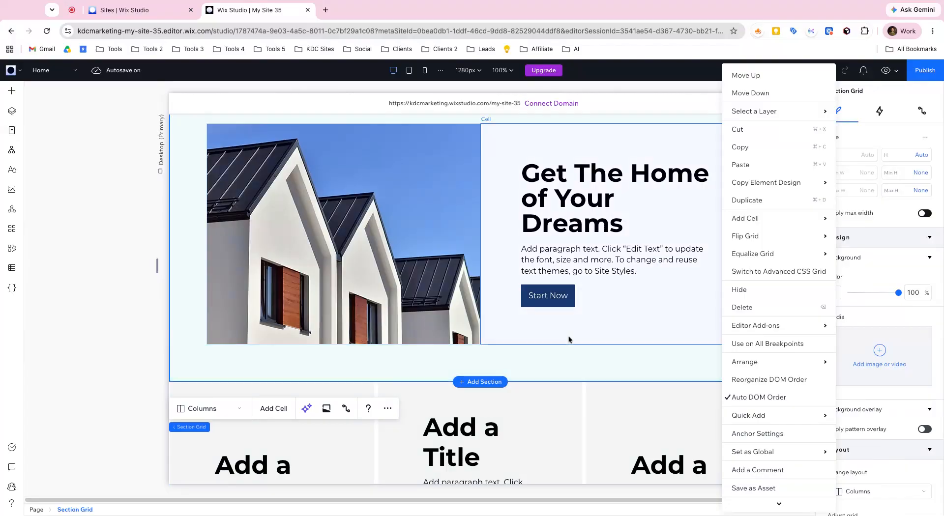
click(408, 71)
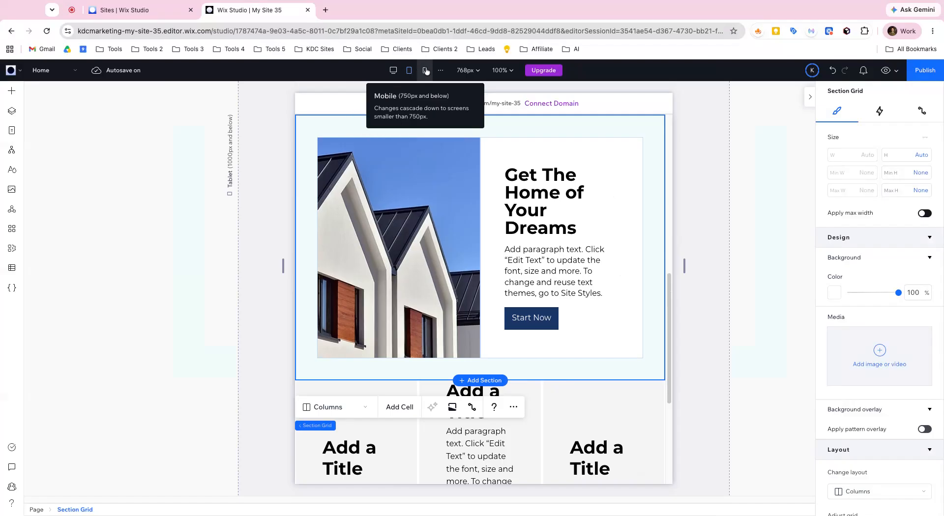
click(426, 71)
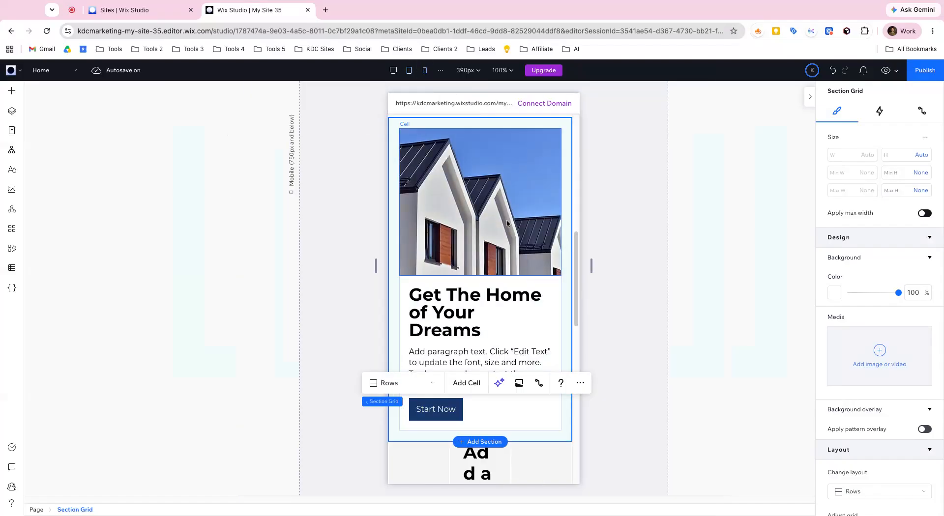
click(393, 70)
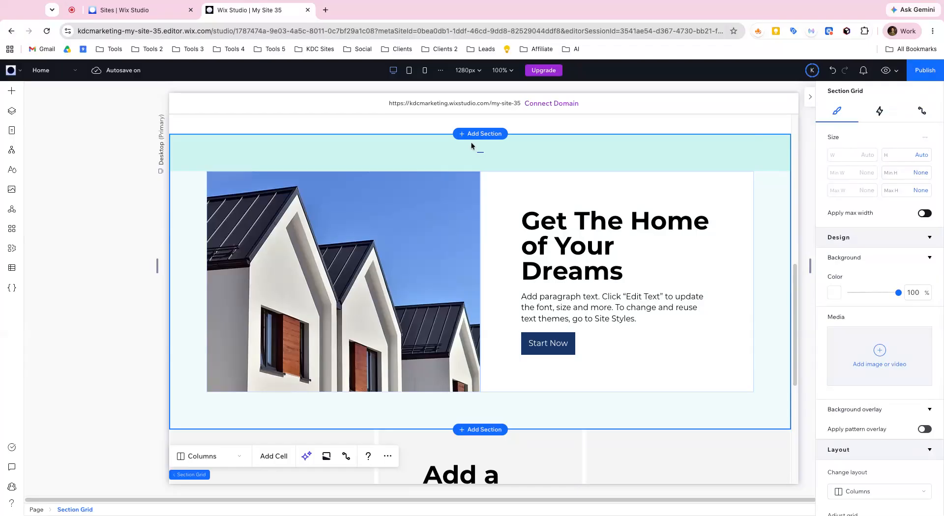
- Set the editor's sizing preference to Set per Element, and select the text stack in the house section to check its size settings
click(21, 77)
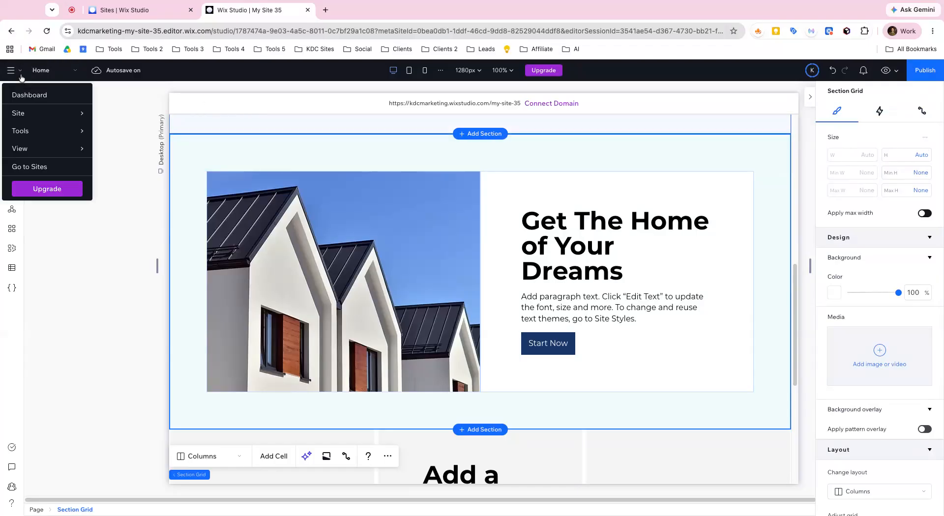
mouse_move(43, 155)
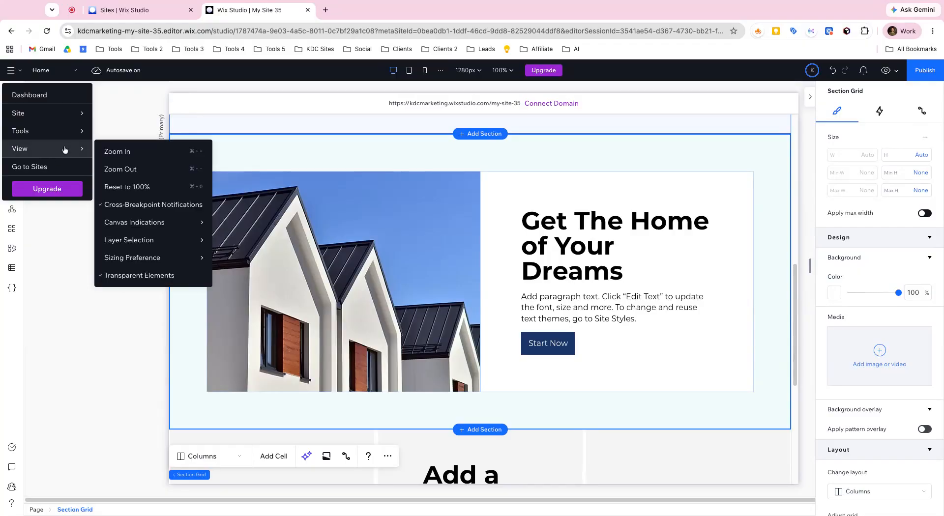
mouse_move(153, 248)
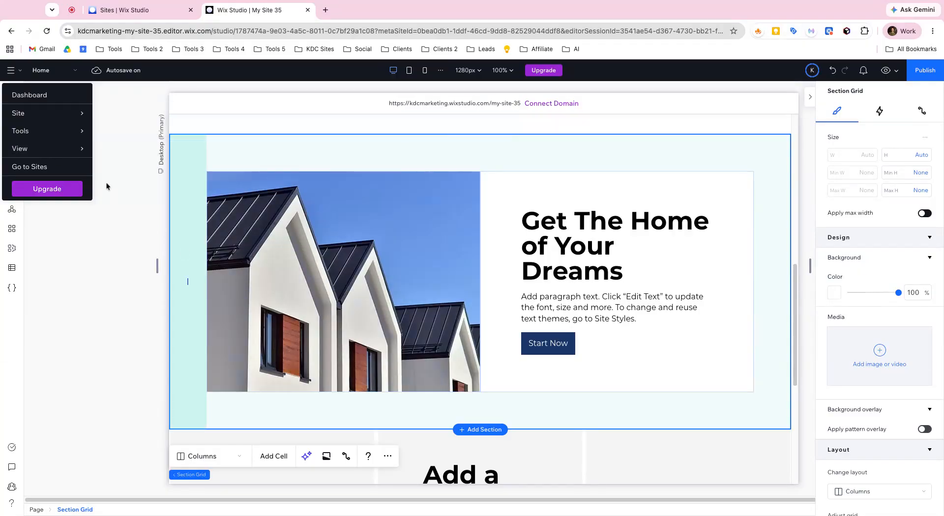
mouse_move(187, 257)
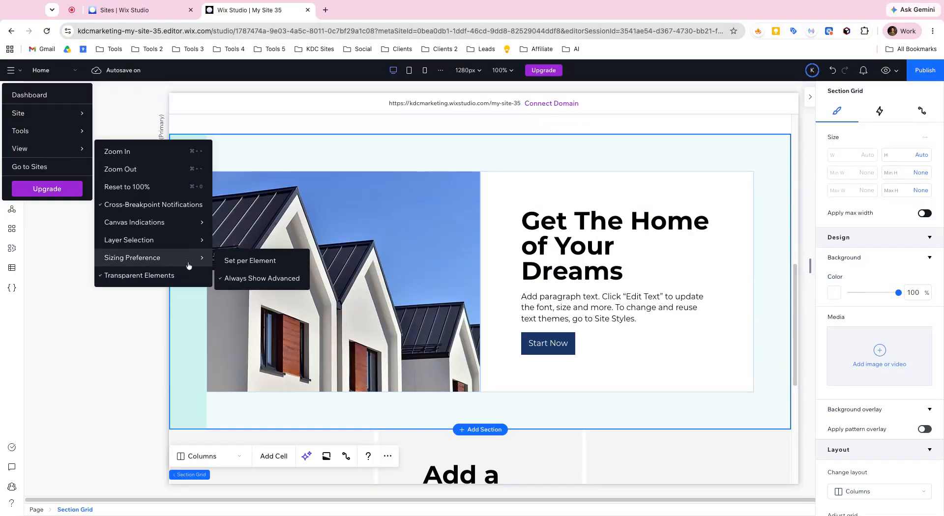
click(235, 266)
click(579, 233)
click(633, 224)
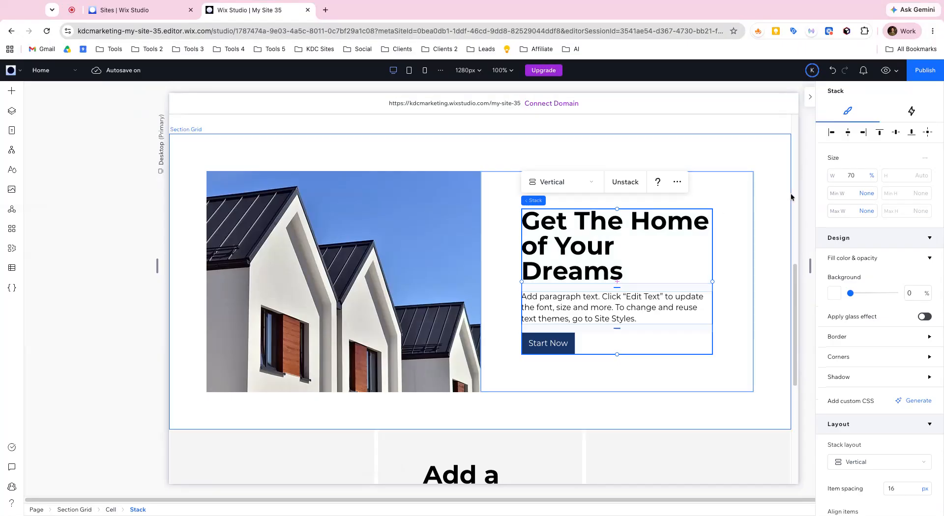
scroll(759, 193, down, 6)
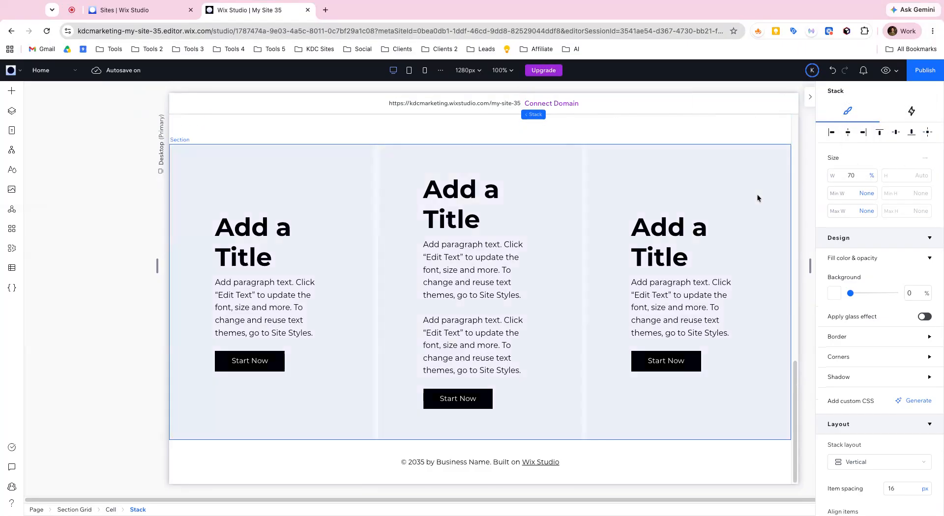